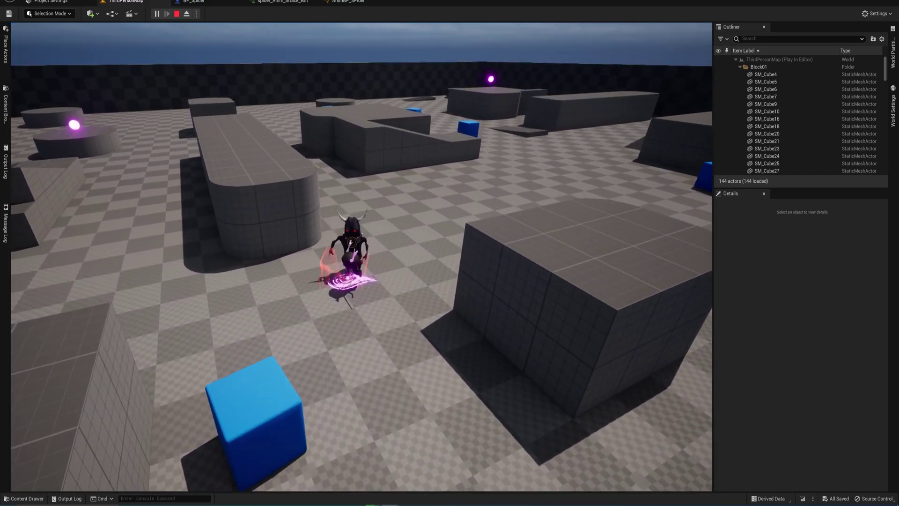
- Playtest the combat demo by moving the character around the level among the enemies, and end the play session
key("s")
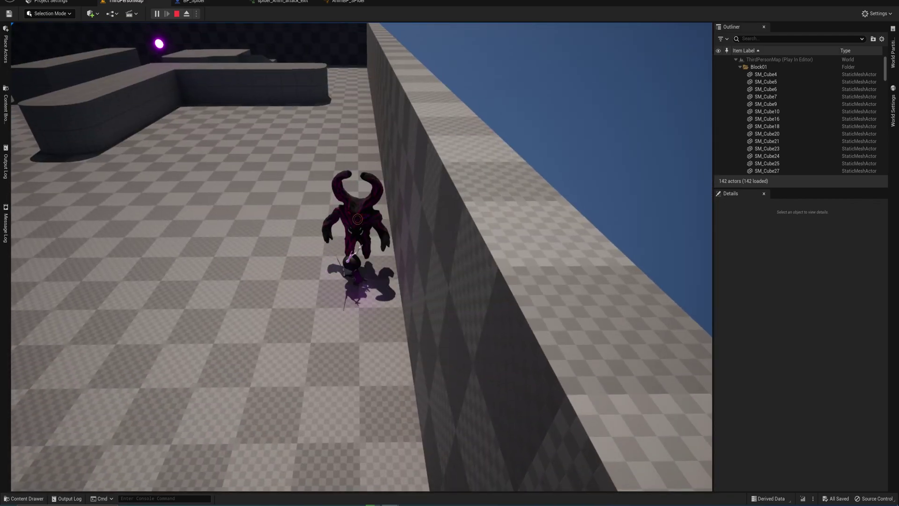
key("a")
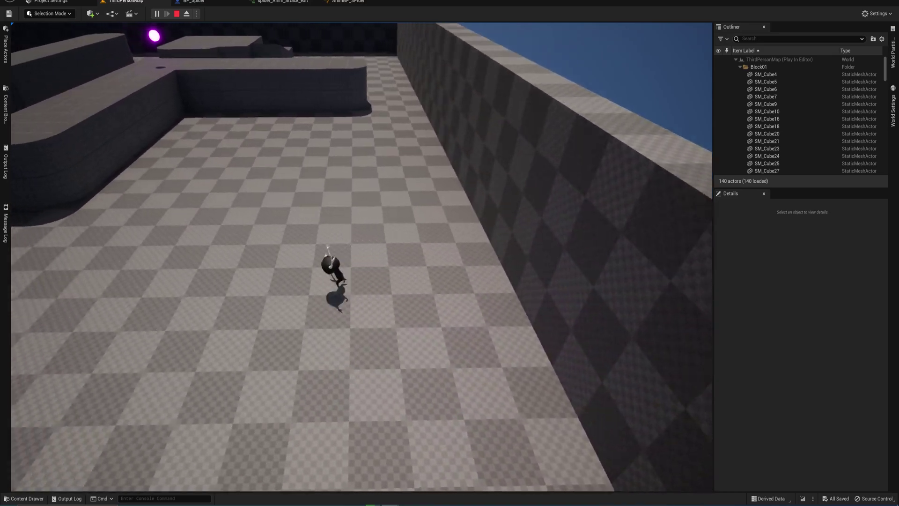
key("w")
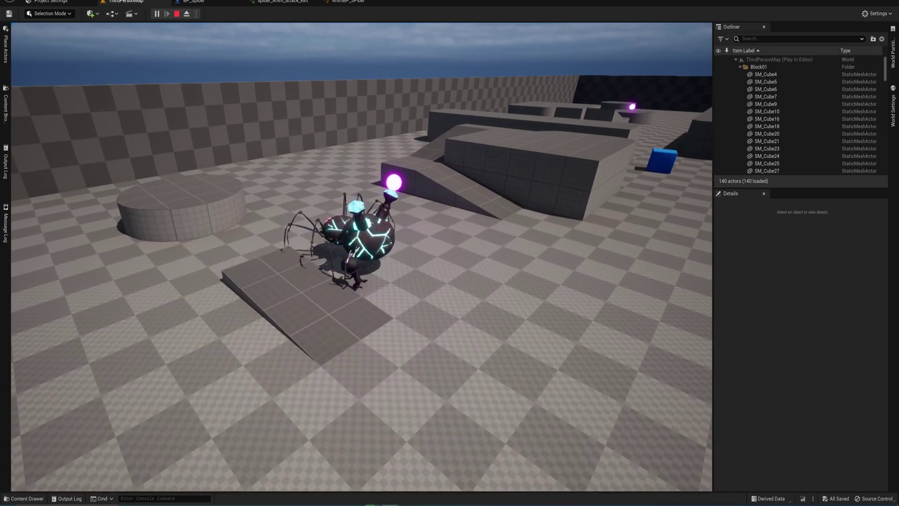
key("w")
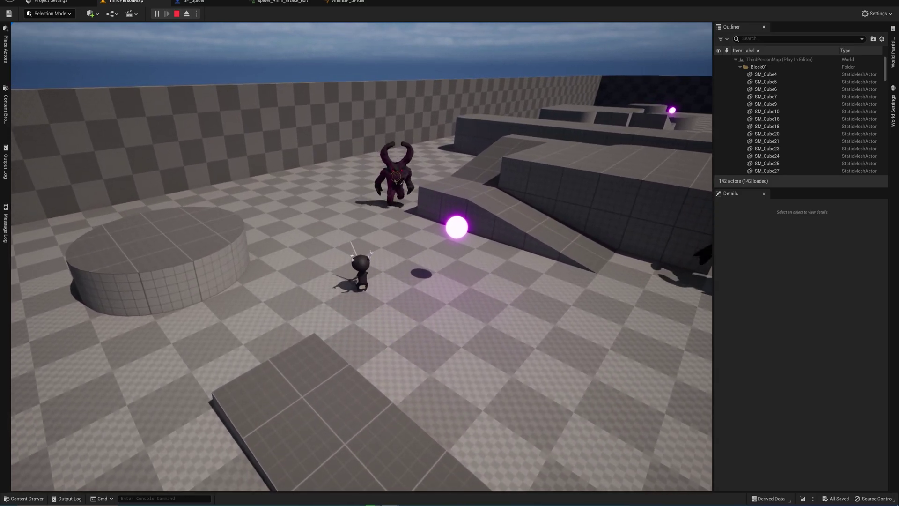
key("Escape")
- Create an Actor-based Blueprint Class named Sword in the ThirdPerson Blueprints folder
key("ctrl+space")
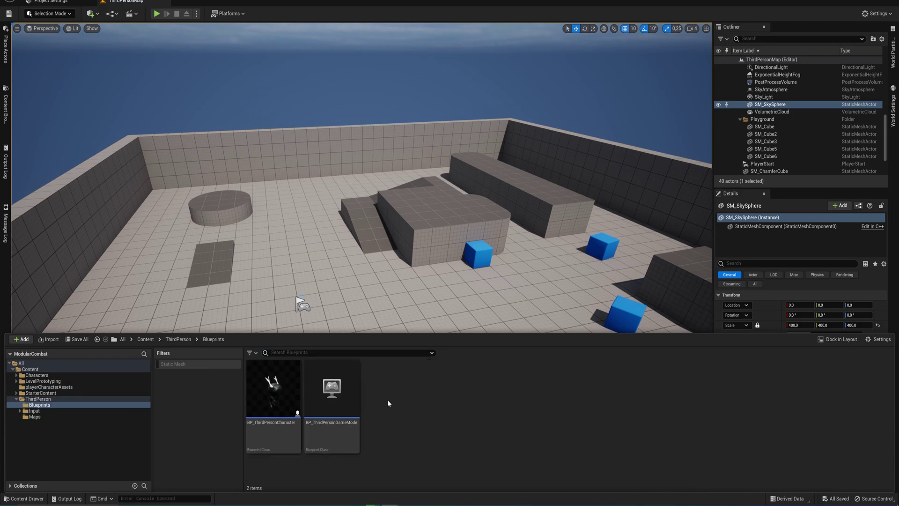
right_click(386, 400)
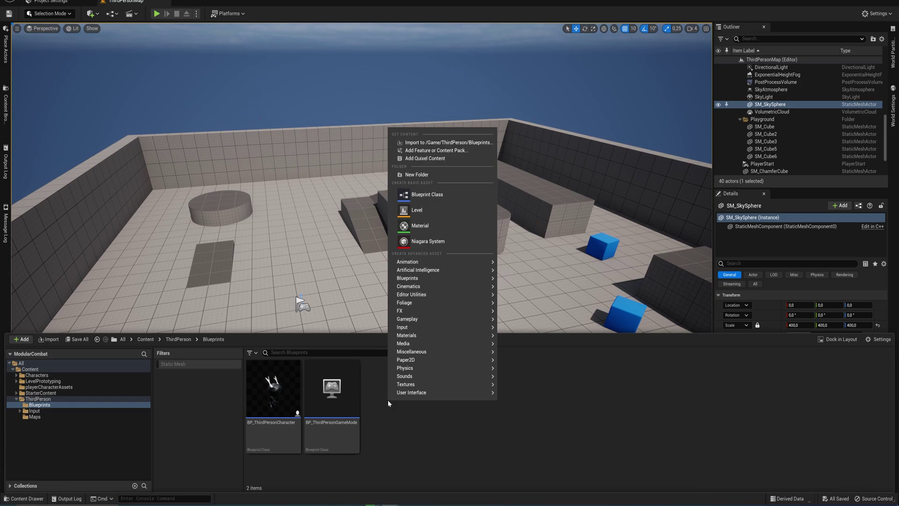
left_click(431, 196)
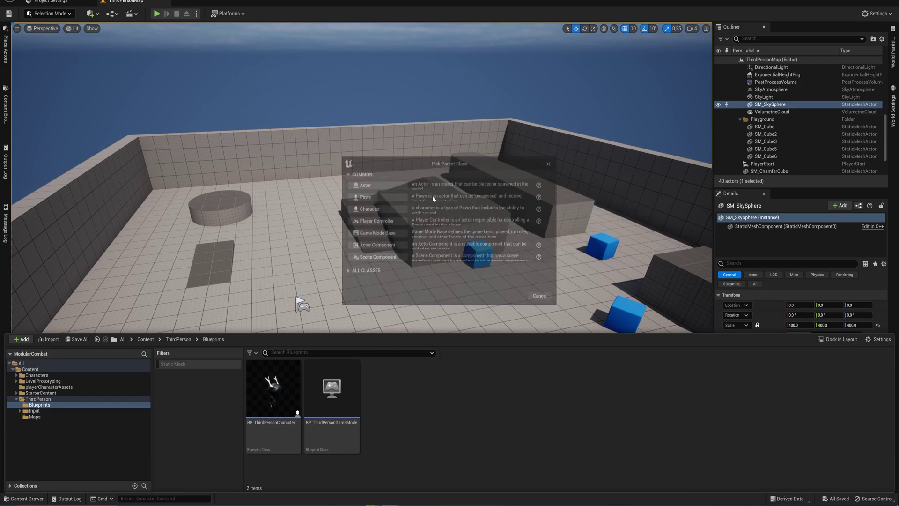
left_click(371, 187)
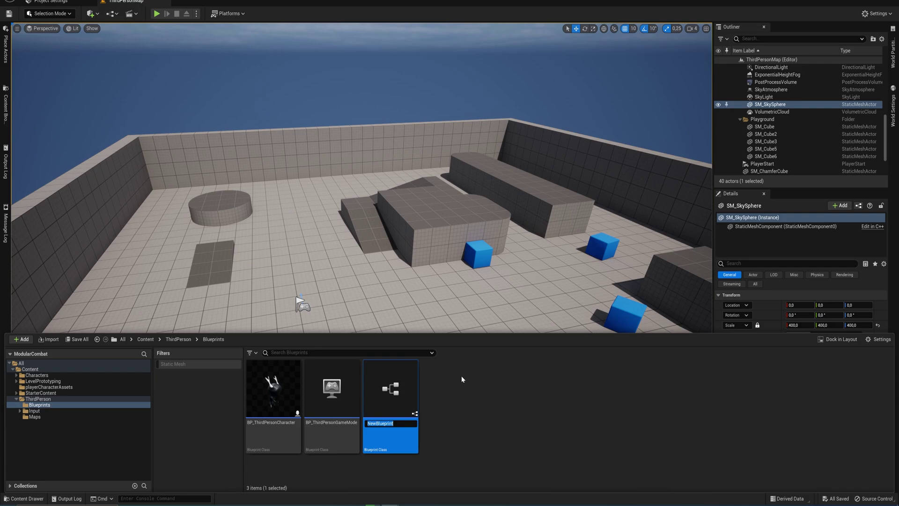
type("Sword")
key("Return")
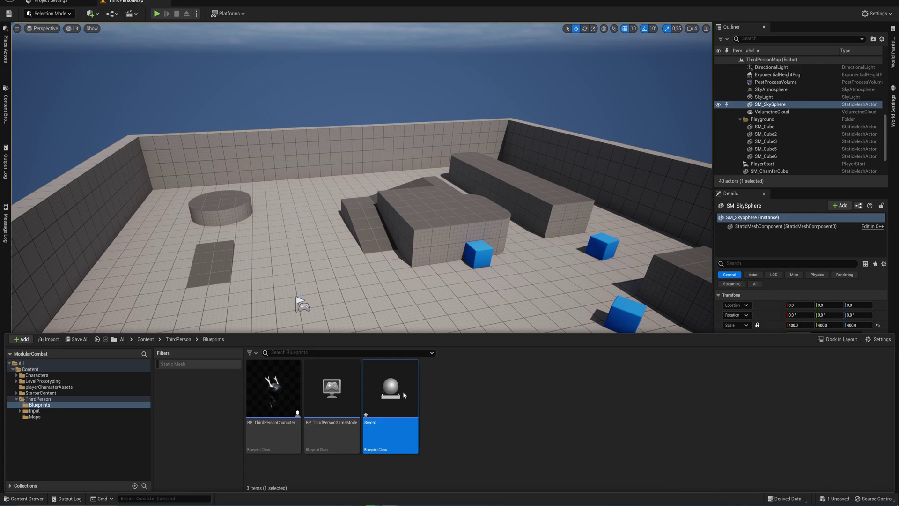
- Open the Sword blueprint and add a Static Mesh component under its scene root
double_click(403, 391)
left_click(17, 38)
type("st")
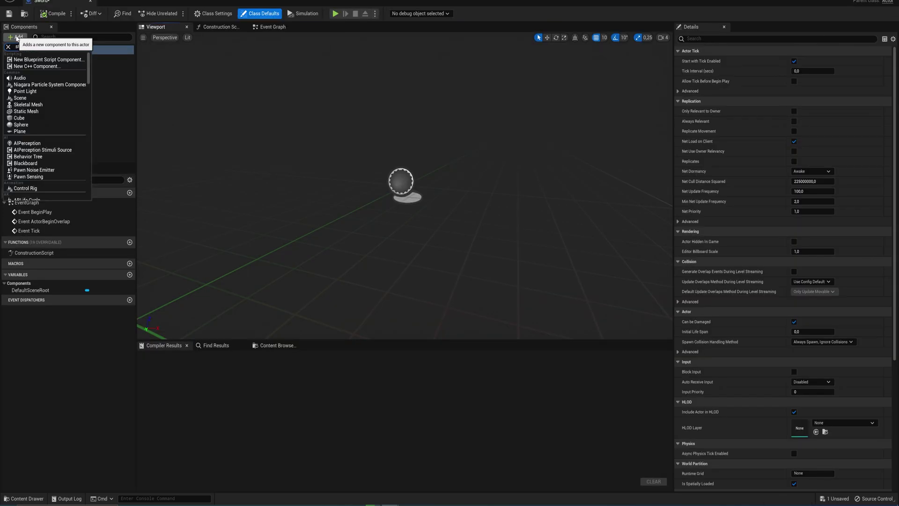
type("atic")
left_click(44, 112)
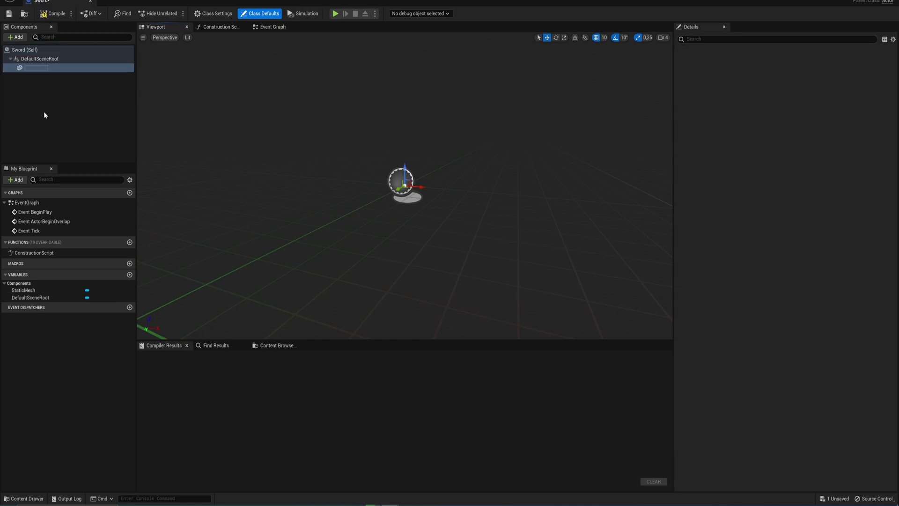
- Assign the playerswords mesh from playerCharacterAssets to the Sword blueprint's Static Mesh component and view it
key("ctrl+space")
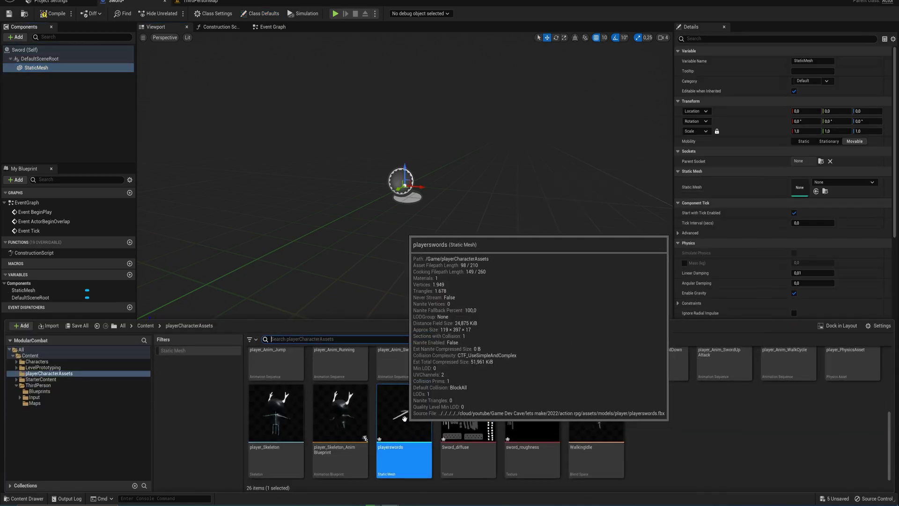
left_click_drag(404, 418, 800, 188)
key("s")
right_click_drag(556, 179, 423, 199)
key("w")
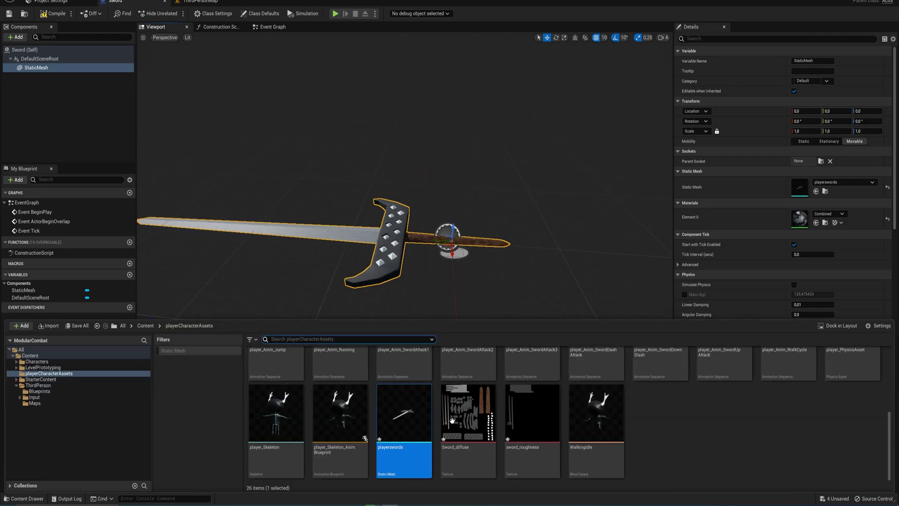
- Open player_Skeleton and add a socket named WeapnL to the DEF-hand_L bone
double_click(282, 425)
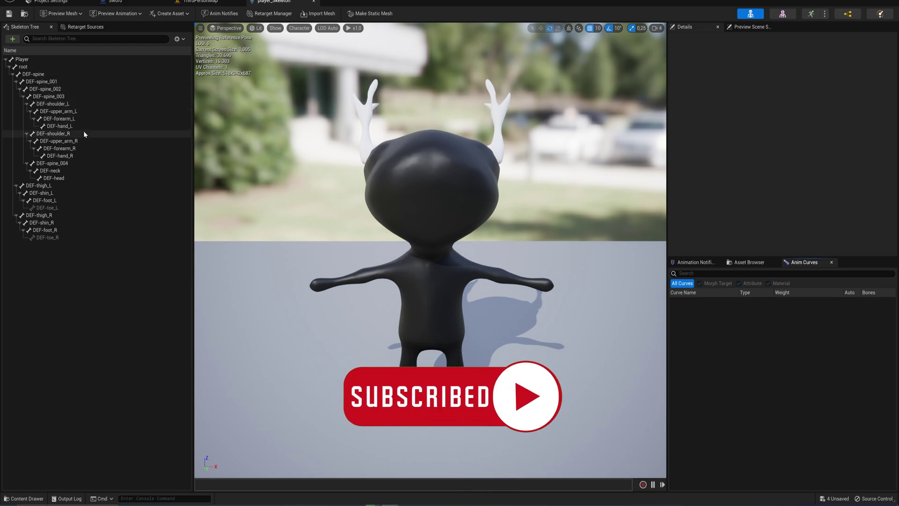
left_click(81, 157)
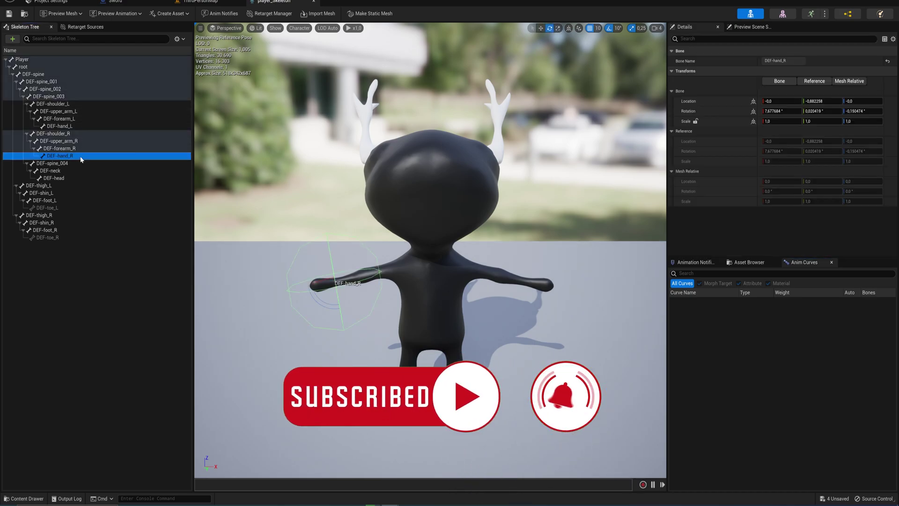
left_click(67, 127)
right_click(71, 129)
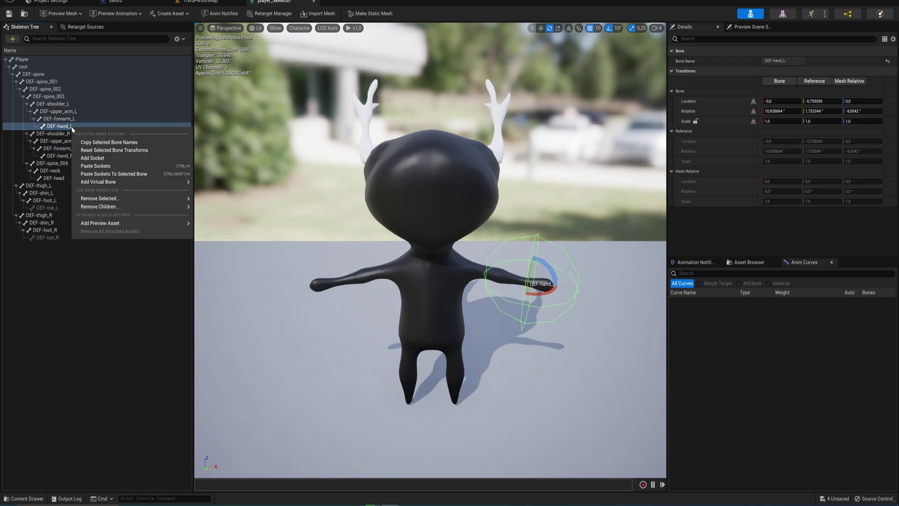
left_click(92, 158)
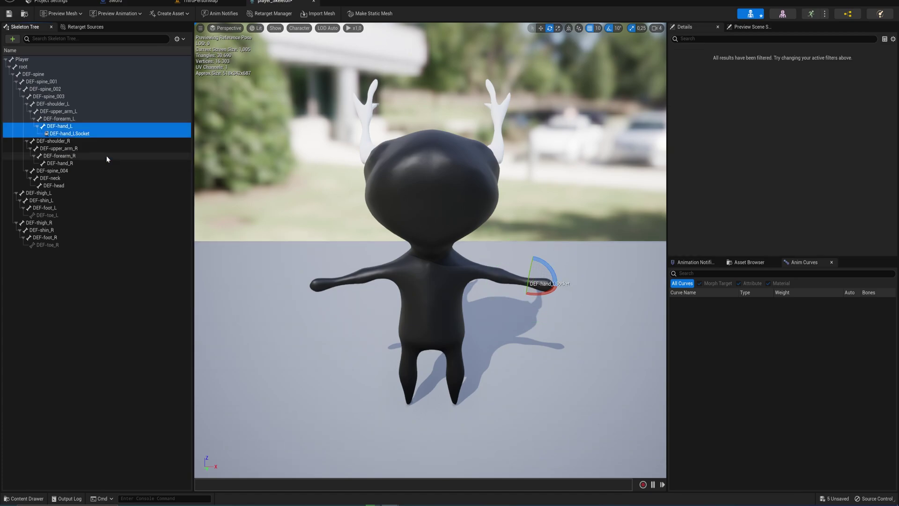
left_click(81, 135)
double_click(80, 135)
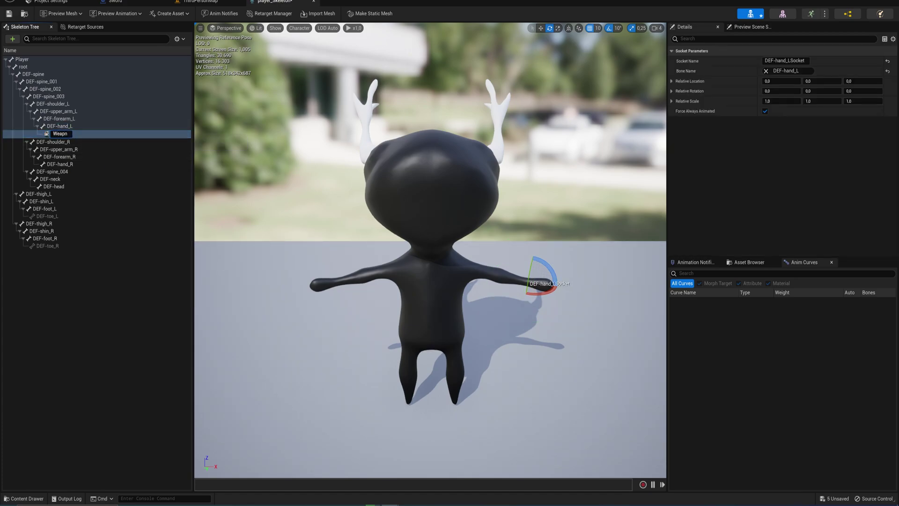
key("Return")
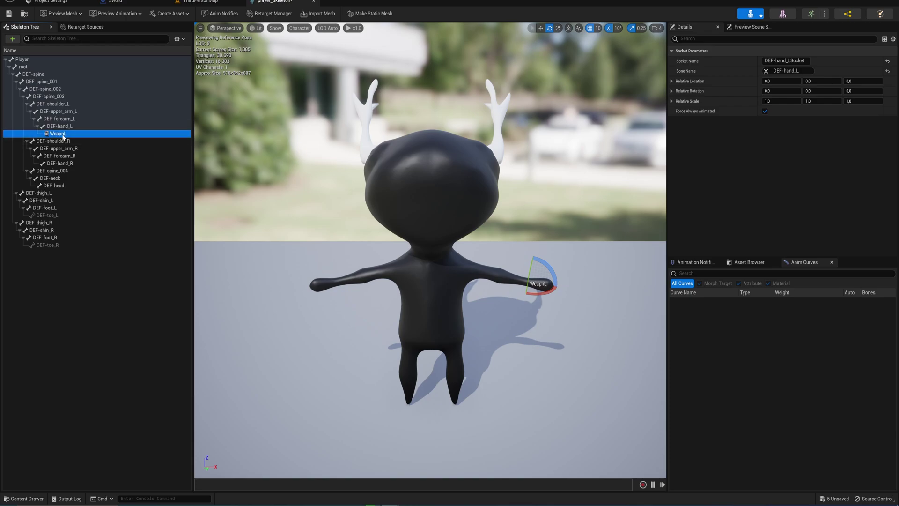
- Add a socket named WeaponR to the DEF-hand_R bone
right_click(72, 164)
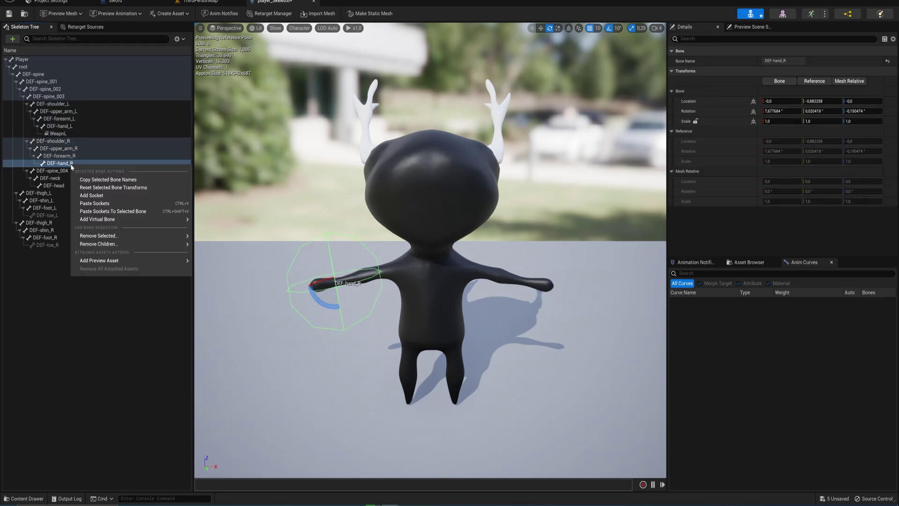
left_click(111, 195)
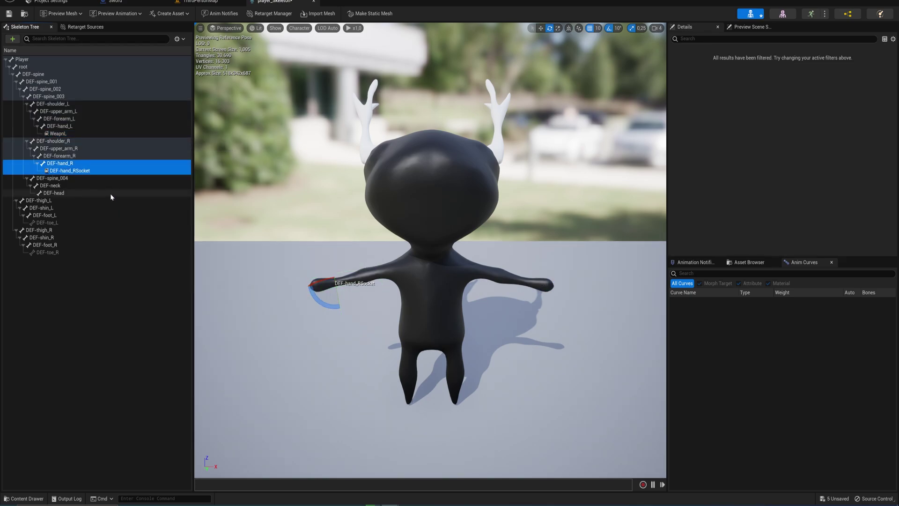
double_click(85, 169)
type("WeaponR")
key("Return")
- Open the BP_ThirdPersonCharacter blueprint and add a Child Actor component parented to the character's Mesh
key("ctrl+space")
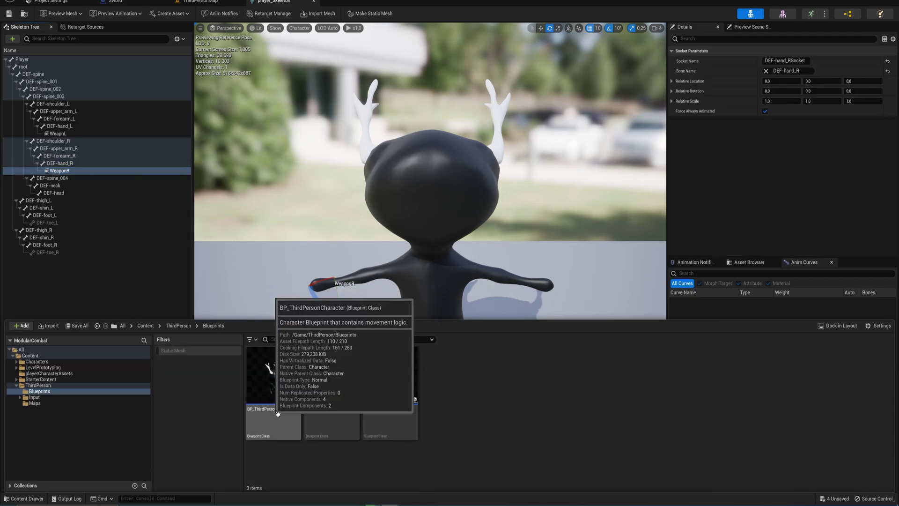
double_click(272, 383)
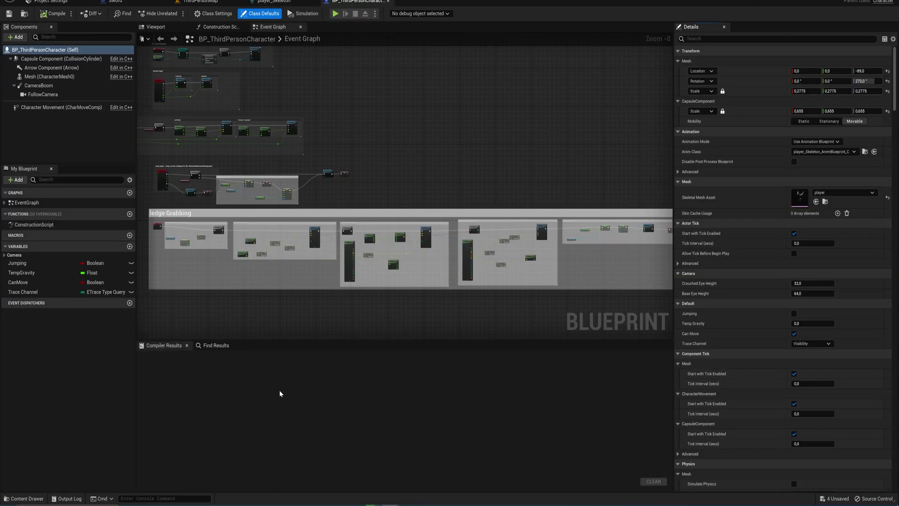
left_click(17, 37)
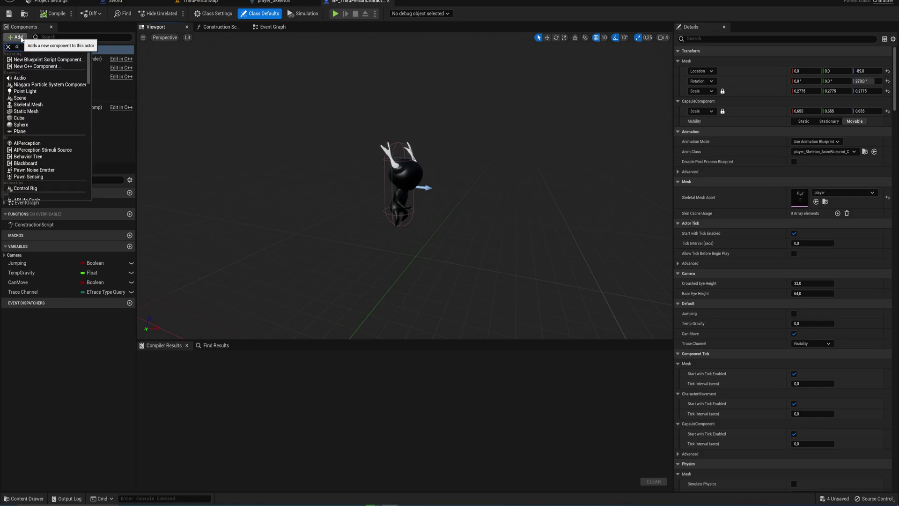
type("child ac")
key("Return")
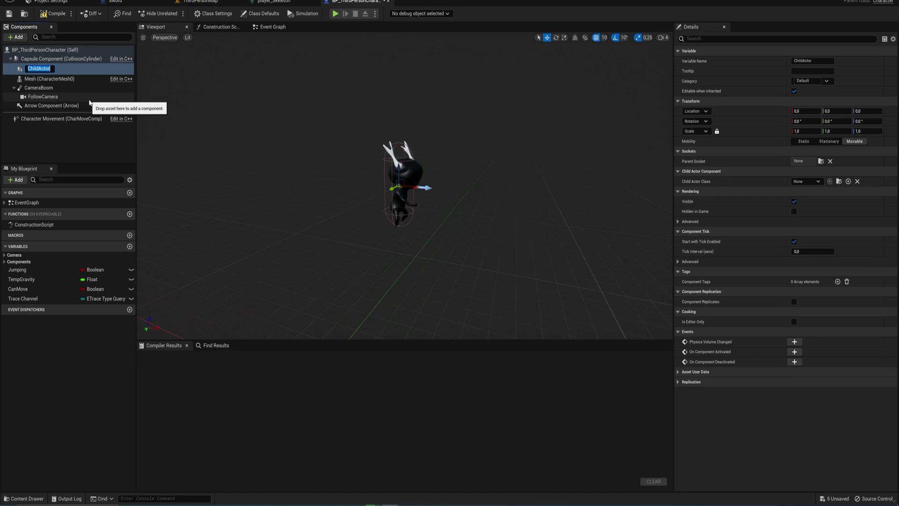
left_click_drag(71, 68, 27, 79)
left_click(27, 77)
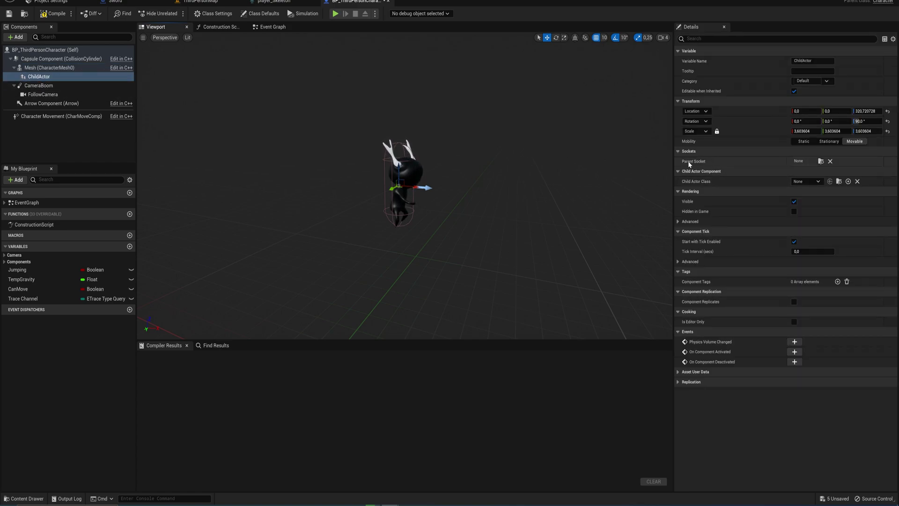
- Set the ChildActor component's parent socket to WeapnL and its child actor class to Sword
left_click(820, 161)
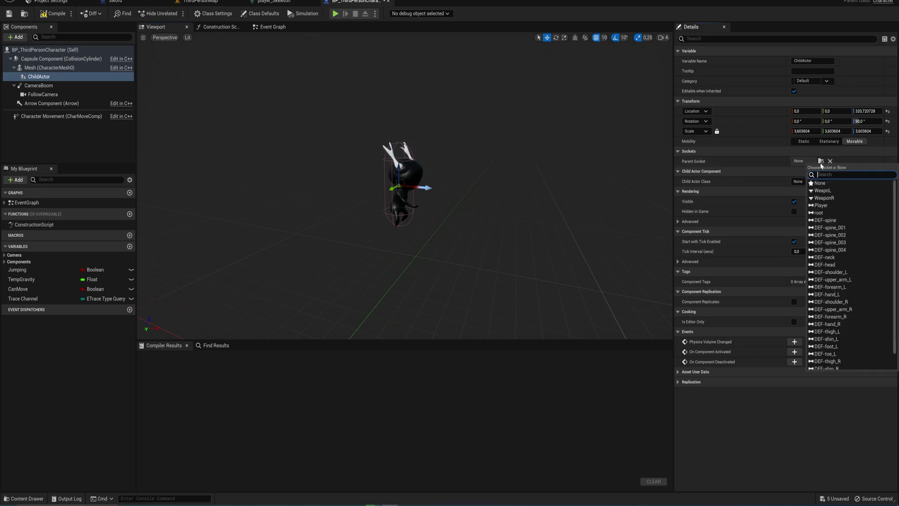
left_click(827, 191)
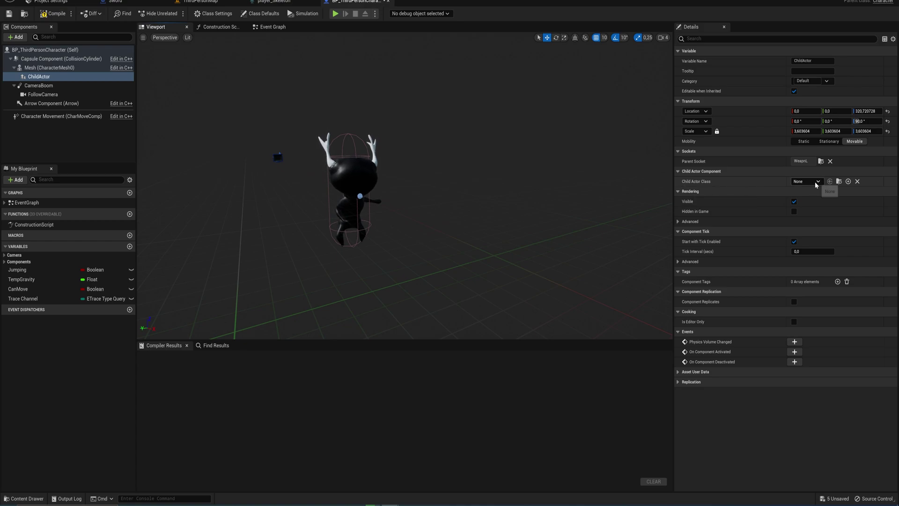
left_click(817, 182)
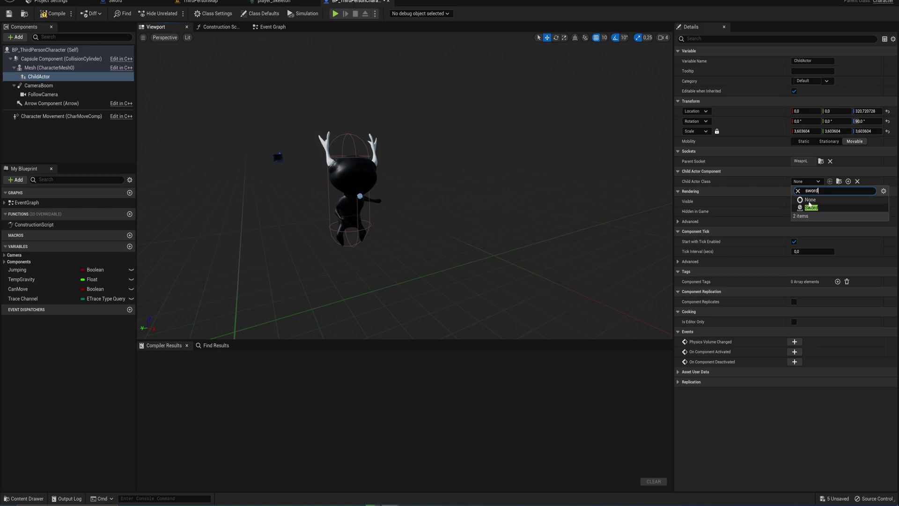
left_click(824, 207)
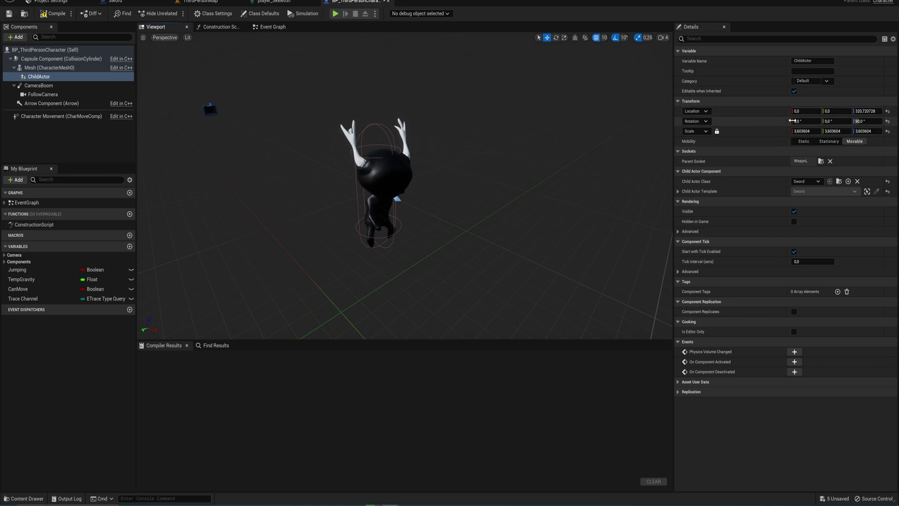
- Set the ChildActor component's Z location to 0
left_click(866, 111)
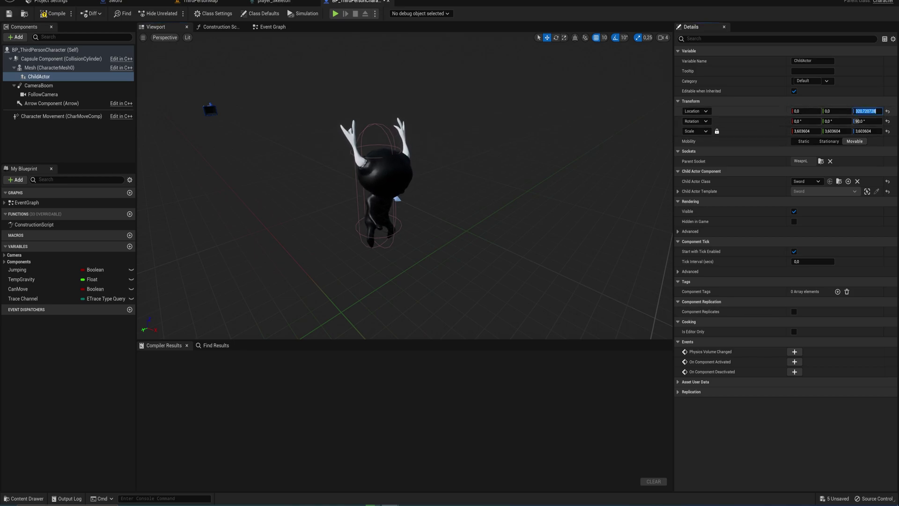
type("0")
key("Return")
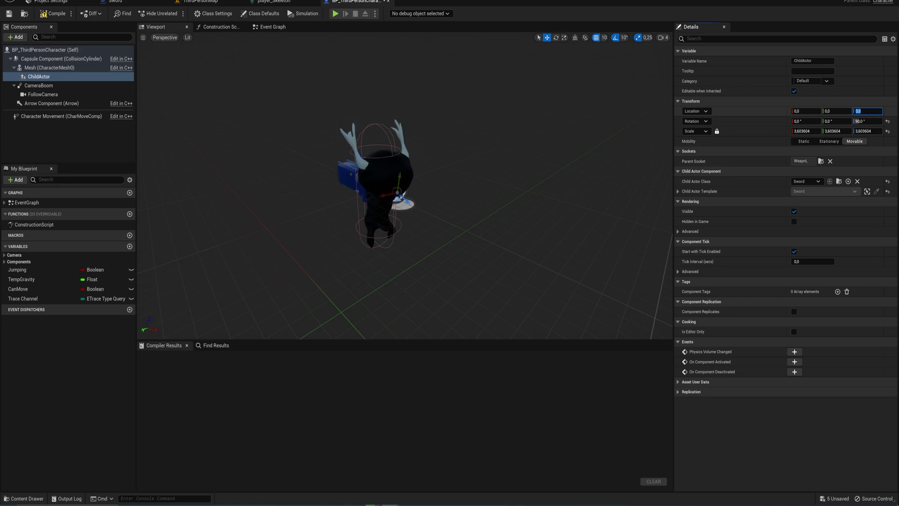
- Focus on the attached sword to judge its size, and reduce the static mesh's scale in the Sword blueprint
key("f")
right_click_drag(404, 185, 406, 210)
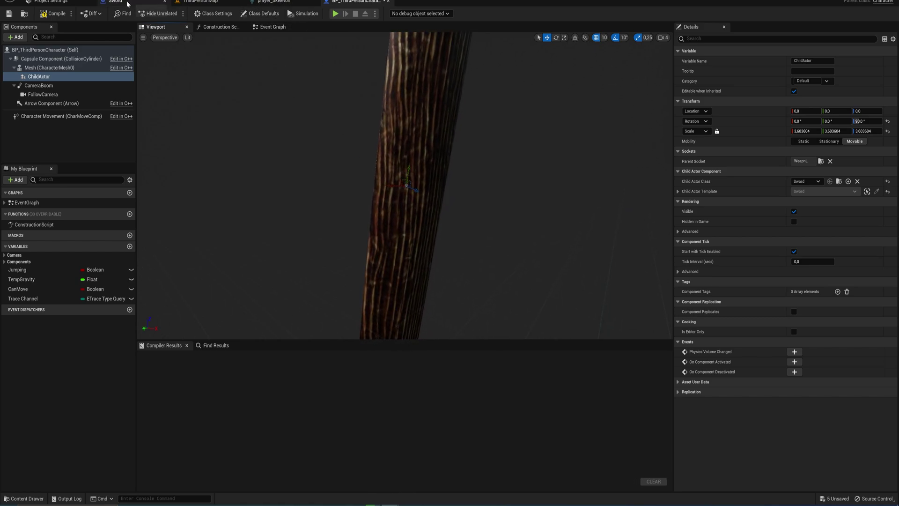
left_click(142, 3)
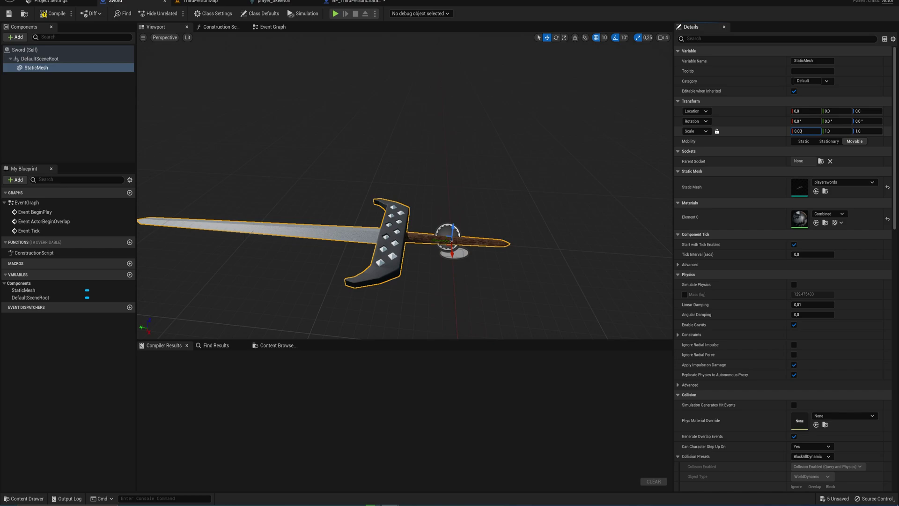
key("Return")
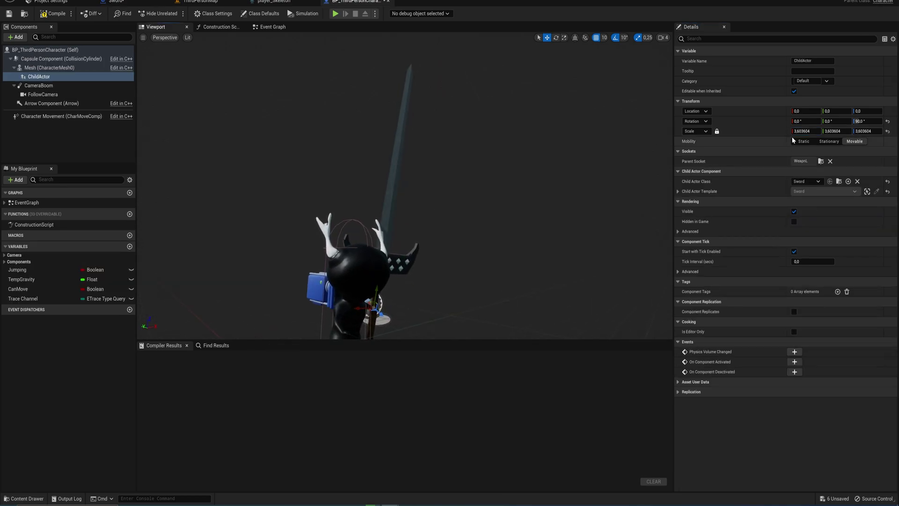
- Set the ChildActor component's scale to 1.7 on all axes to reduce the sword's size
left_click_drag(803, 131, 796, 131)
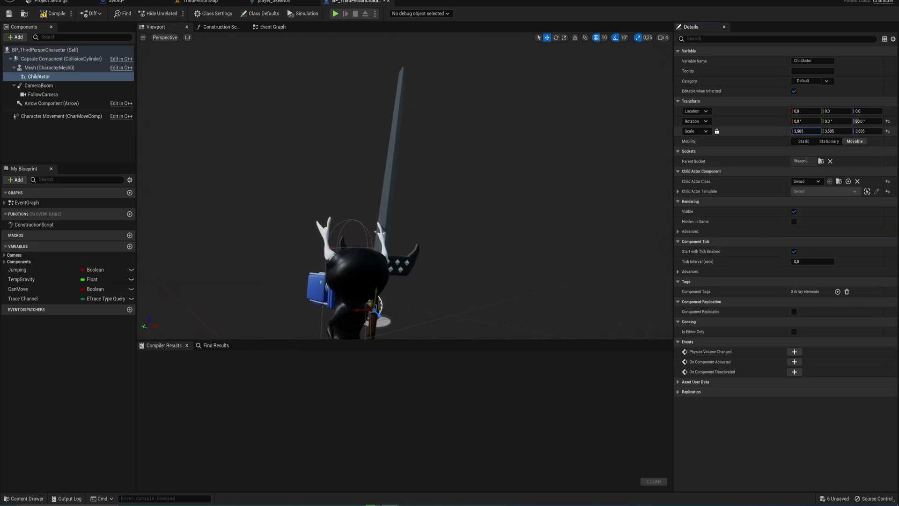
left_click(805, 131)
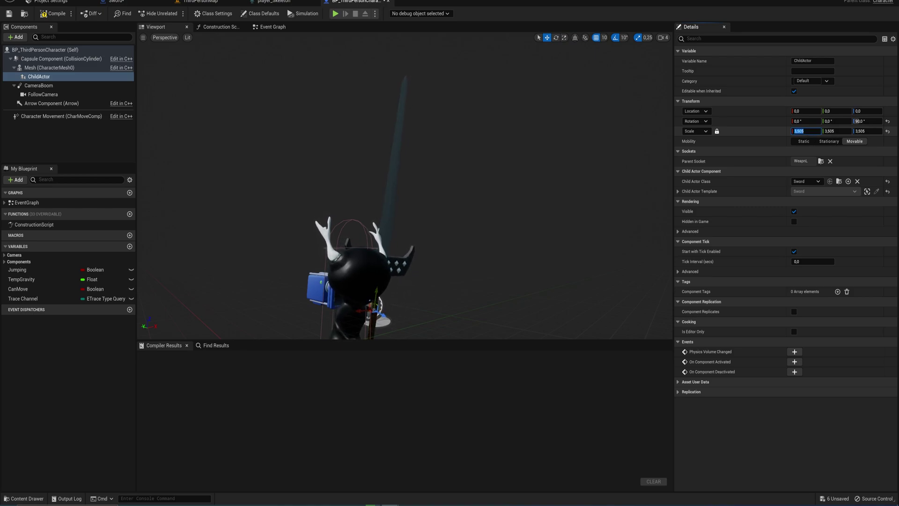
type("2")
key("Return")
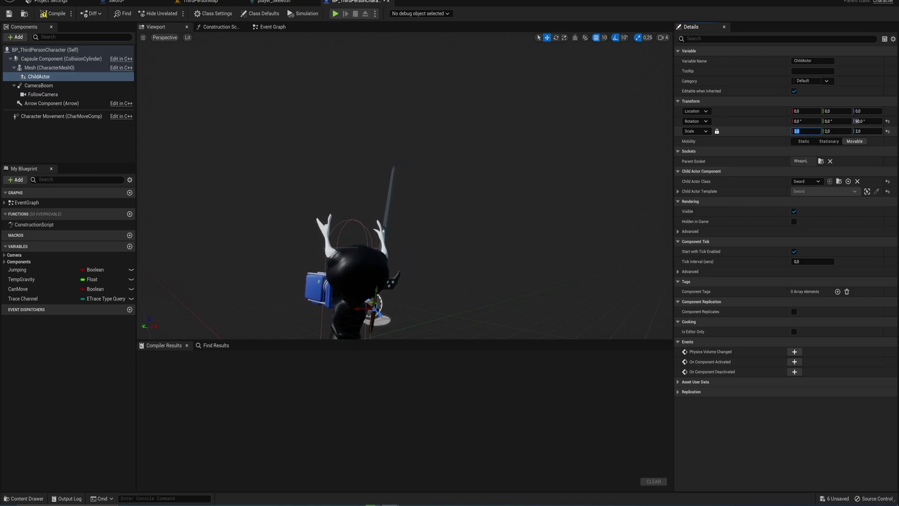
type("1.7")
key("Return")
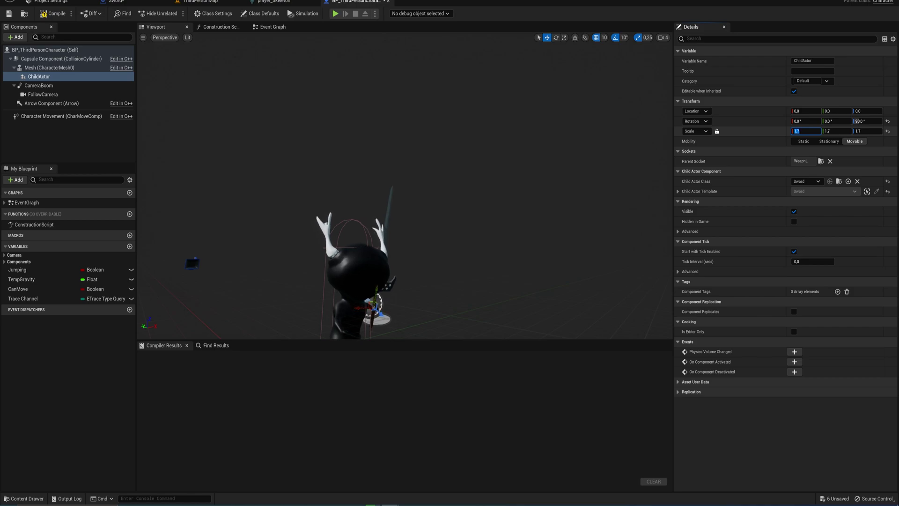
- In player_Skeleton, move the WeapnL socket outward along the hand to a relative Y location of about -0.27
right_click_drag(526, 188, 482, 253)
key("w")
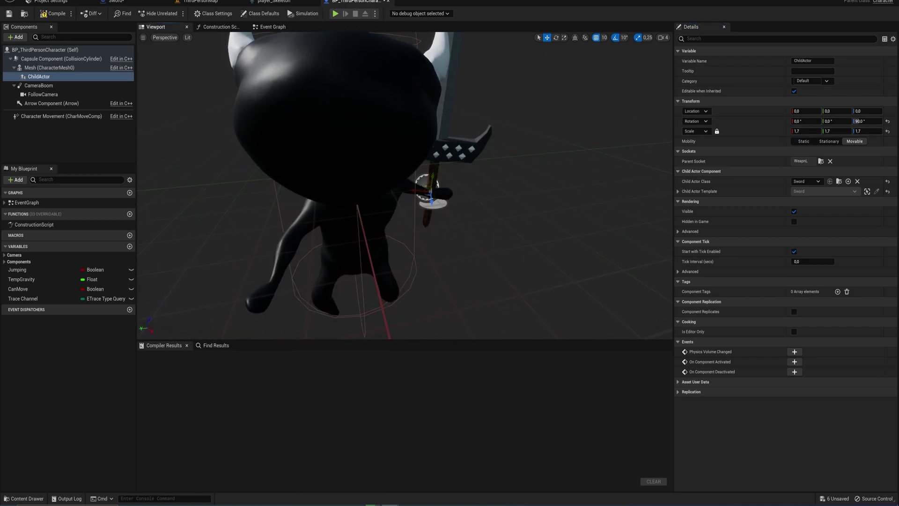
right_click_drag(443, 214, 444, 216)
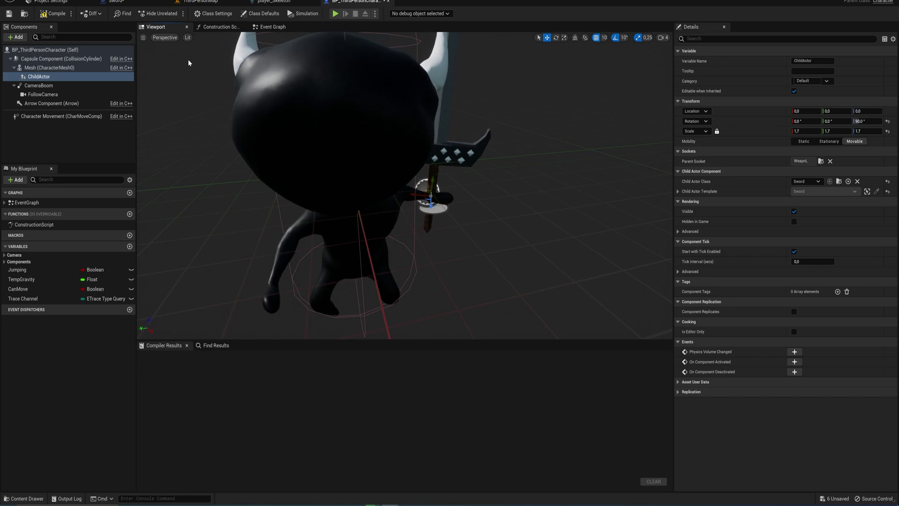
left_click(278, 2)
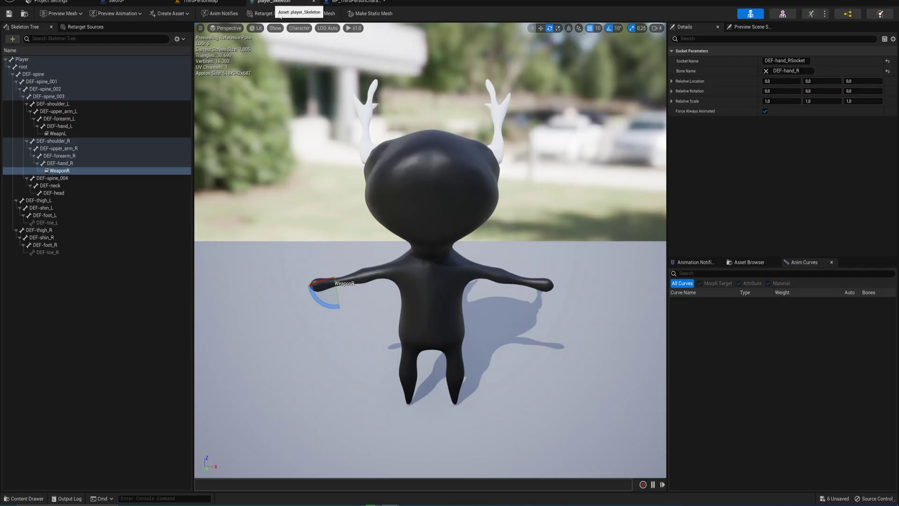
left_click(70, 134)
key("w")
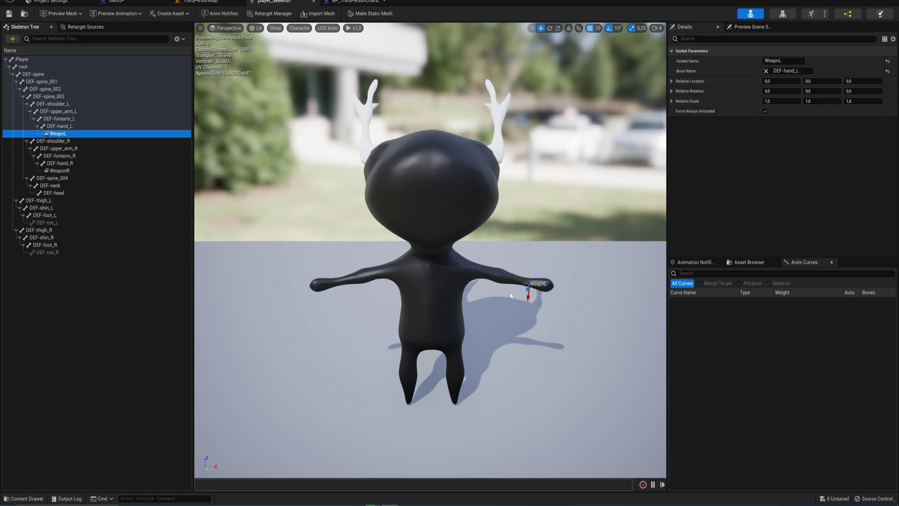
left_click_drag(515, 278, 515, 278)
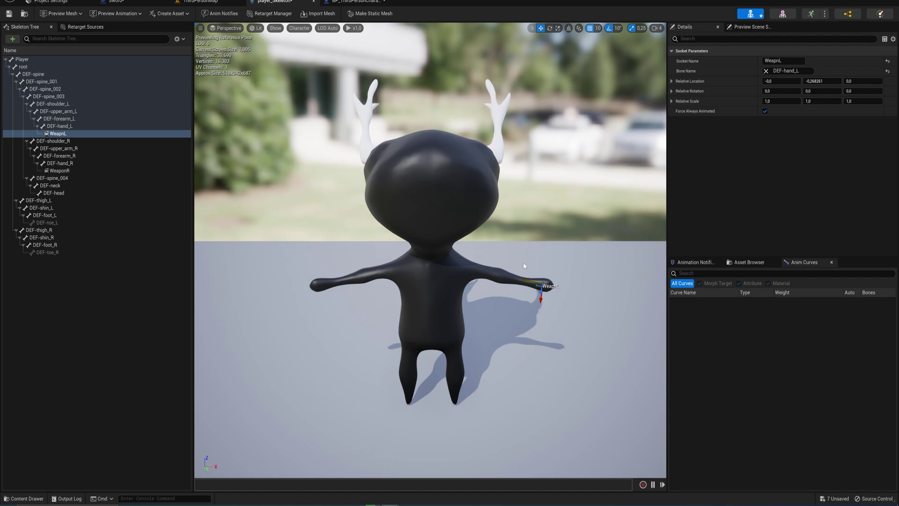
- In the BP_ThirdPersonCharacter blueprint, change the ChildActor component's parent socket to WeaponR
left_click(357, 2)
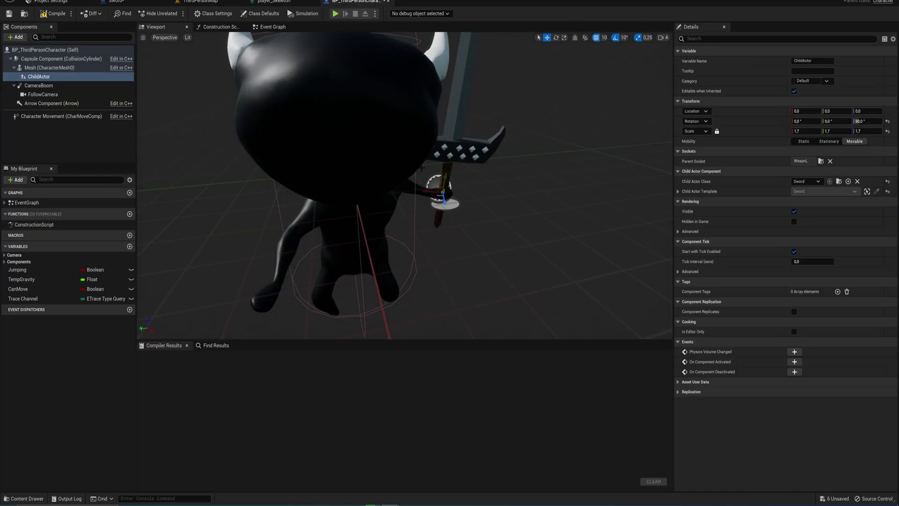
right_click_drag(496, 192, 414, 166)
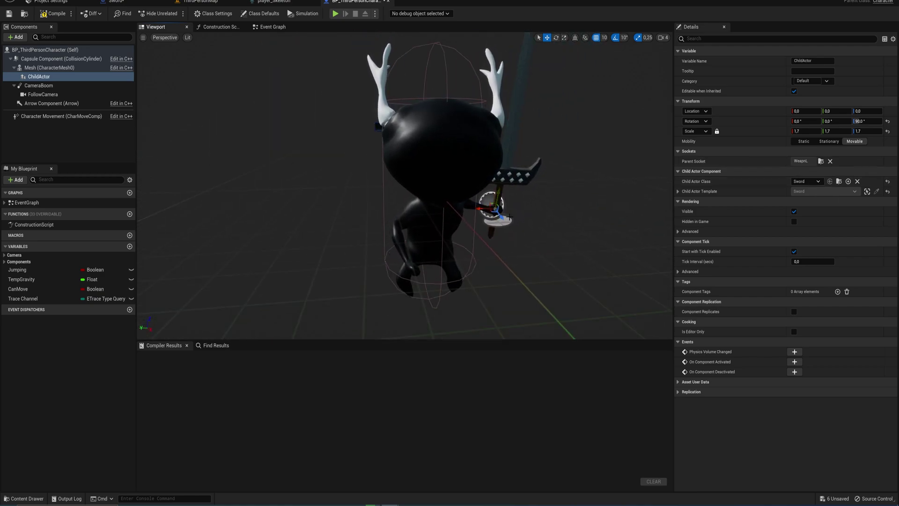
left_click(821, 161)
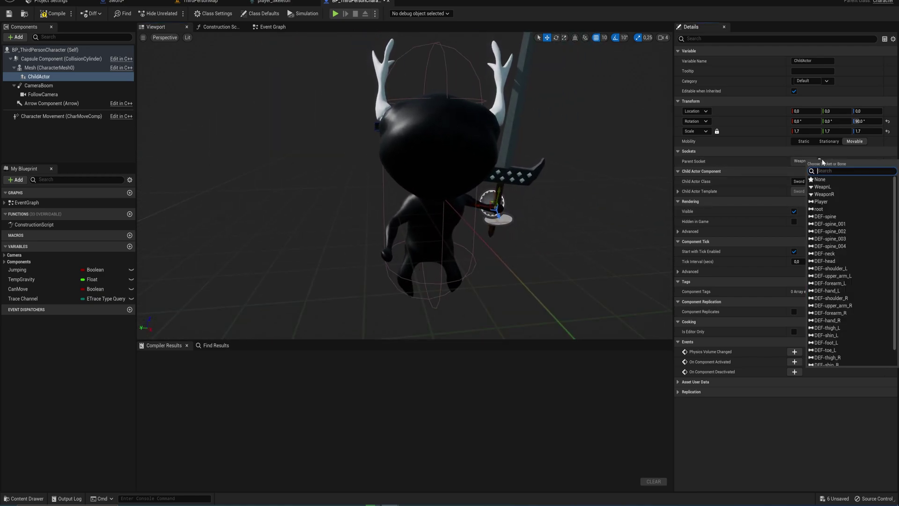
left_click(824, 194)
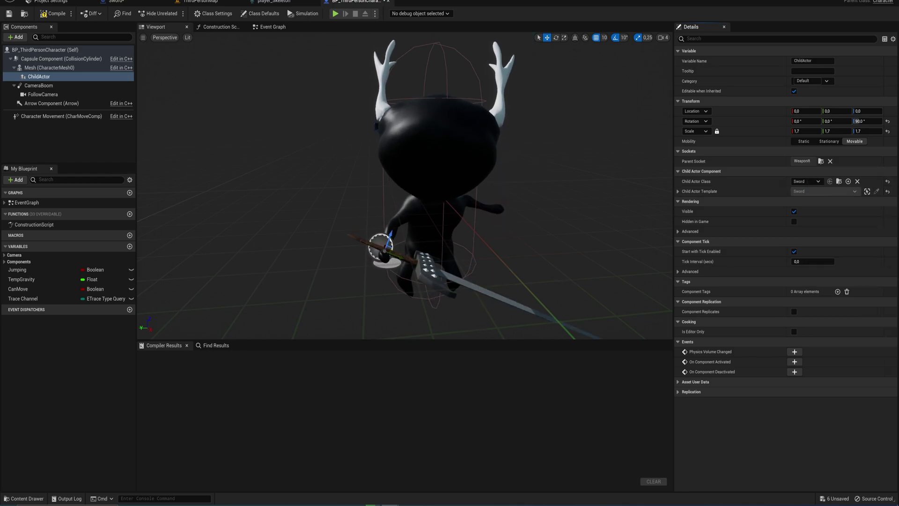
right_click_drag(471, 235, 529, 234)
key("ctrl+z")
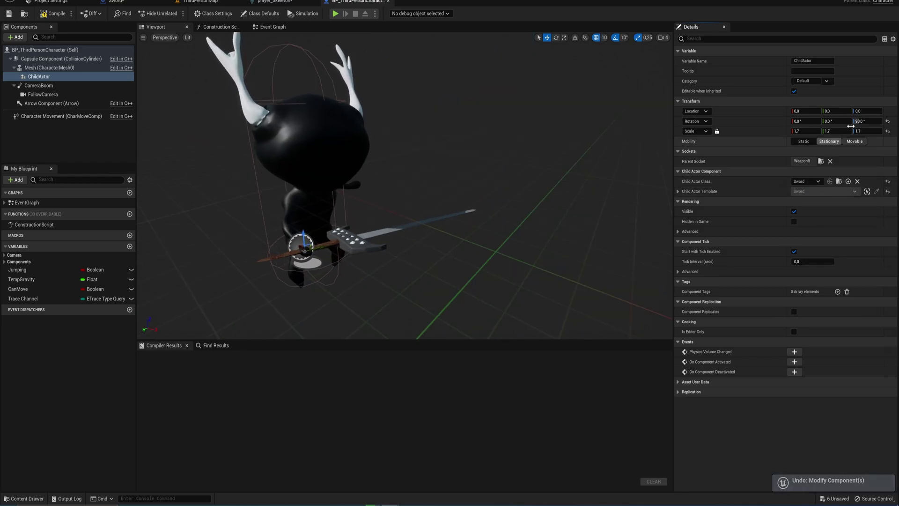
- Rotate the ChildActor component to about 55°, 168° and 167° so the sword points upward from the character's hand
left_click_drag(861, 121, 872, 121)
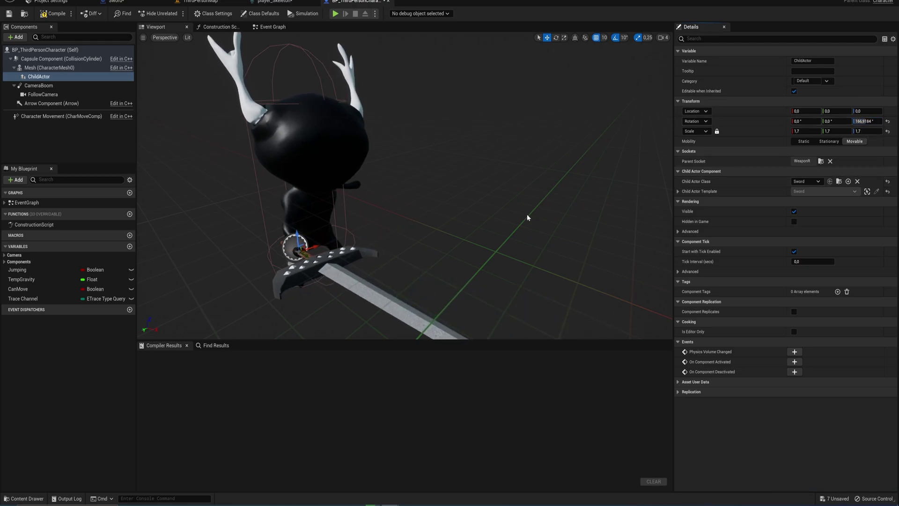
key("s")
right_click_drag(527, 218, 494, 228)
key("w")
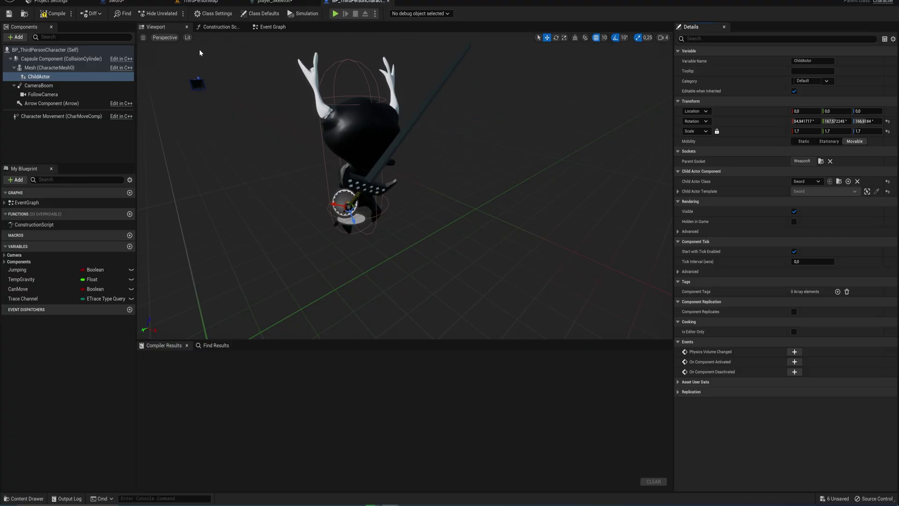
- In the Sword blueprint, add a Box Collision component parented to the StaticMesh
left_click(124, 3)
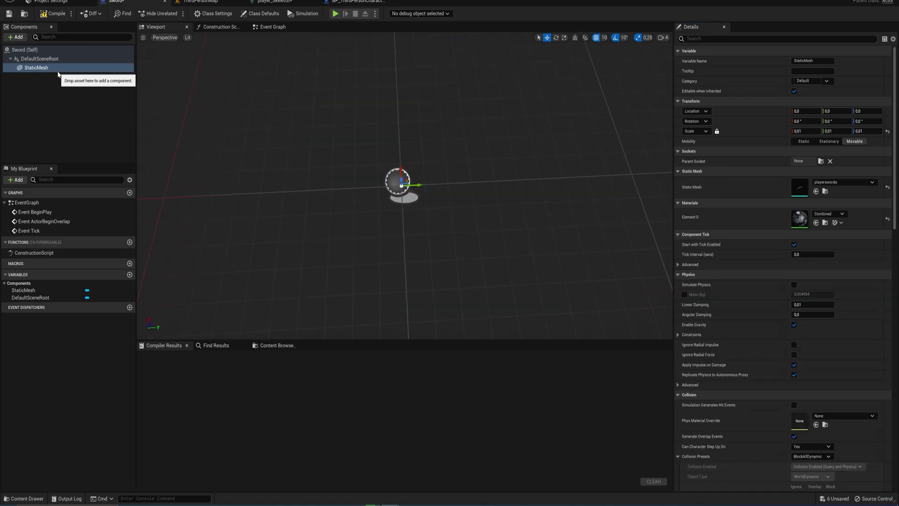
left_click(42, 68)
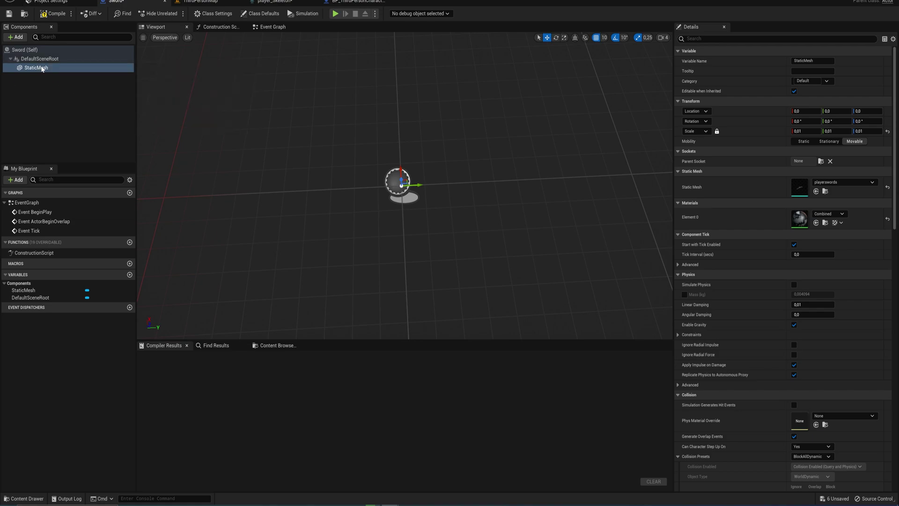
left_click(17, 37)
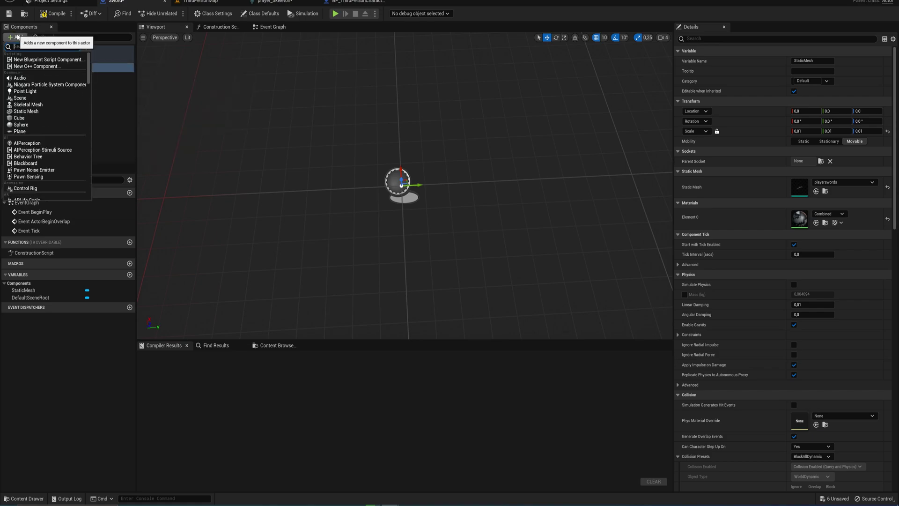
type("box")
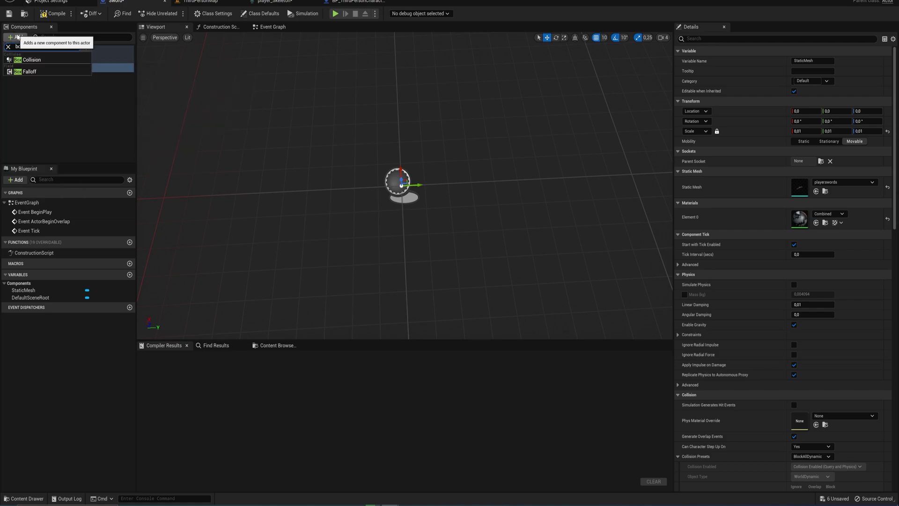
left_click(33, 60)
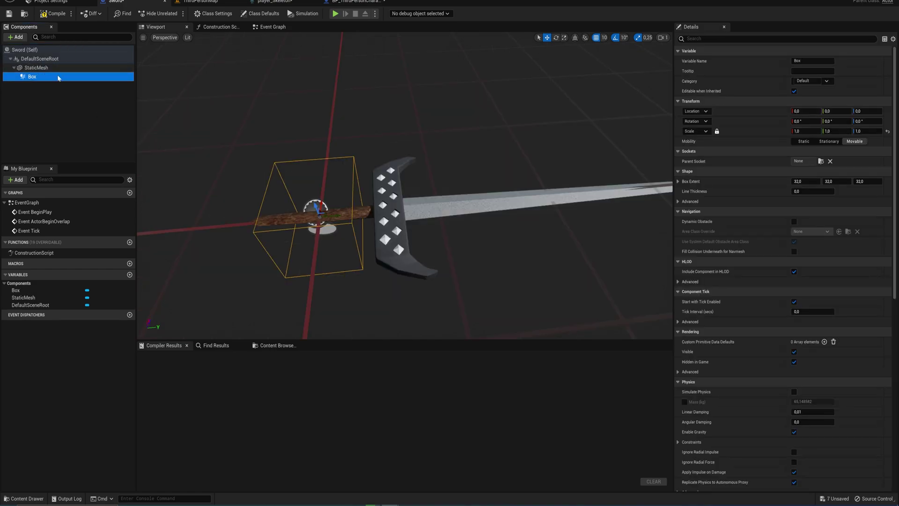
- Move the collision box along the blade to a Y location of about 200 and lengthen its Y extent to about 142
left_click_drag(340, 216, 409, 215)
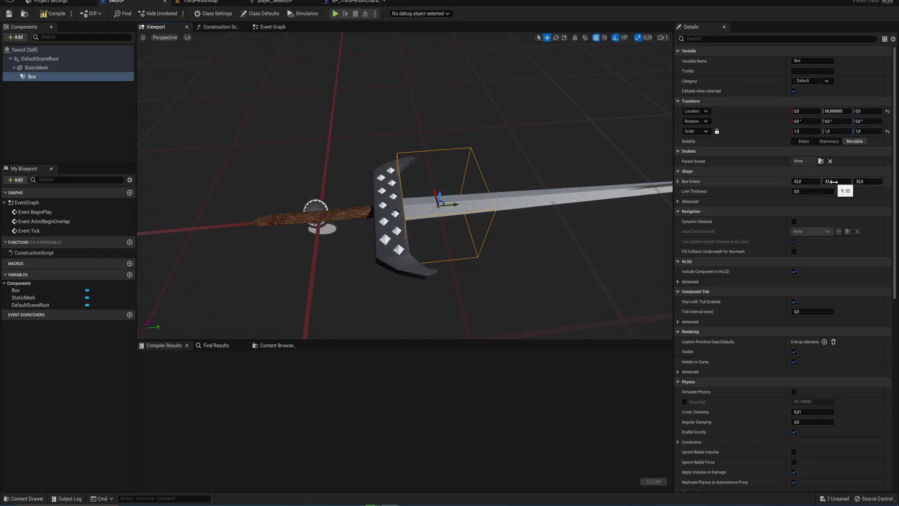
left_click_drag(833, 182, 882, 182)
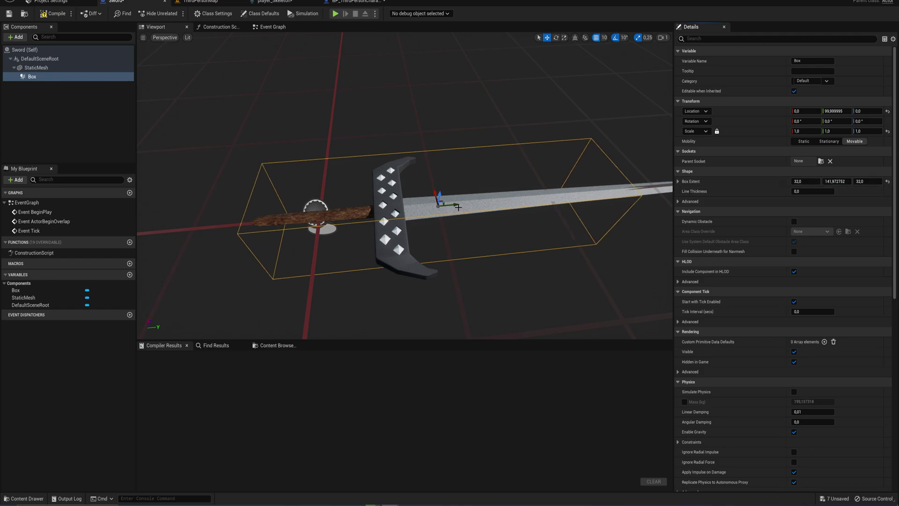
left_click_drag(456, 206, 567, 194)
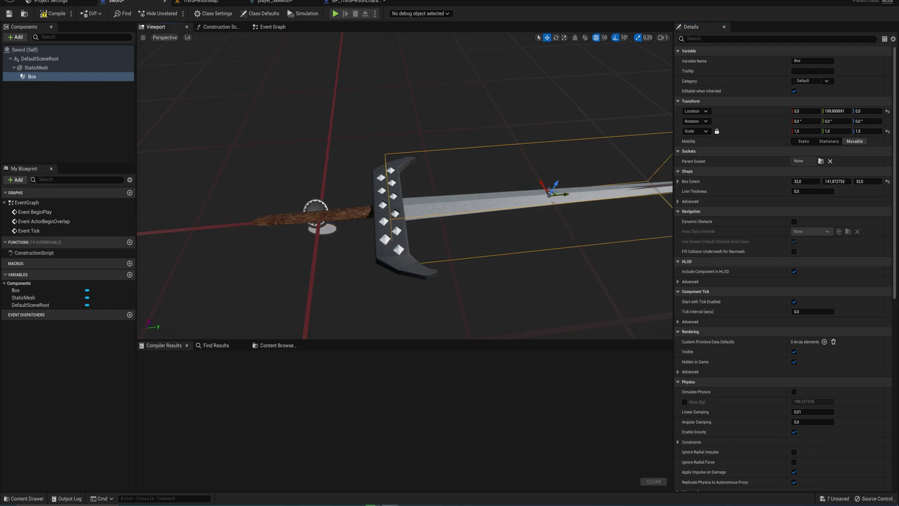
- Fit the collision box to the blade with extents of about 28, 161 and 22 and a Y location of about 226, and save the blueprint
right_click_drag(567, 195, 542, 178)
key("d")
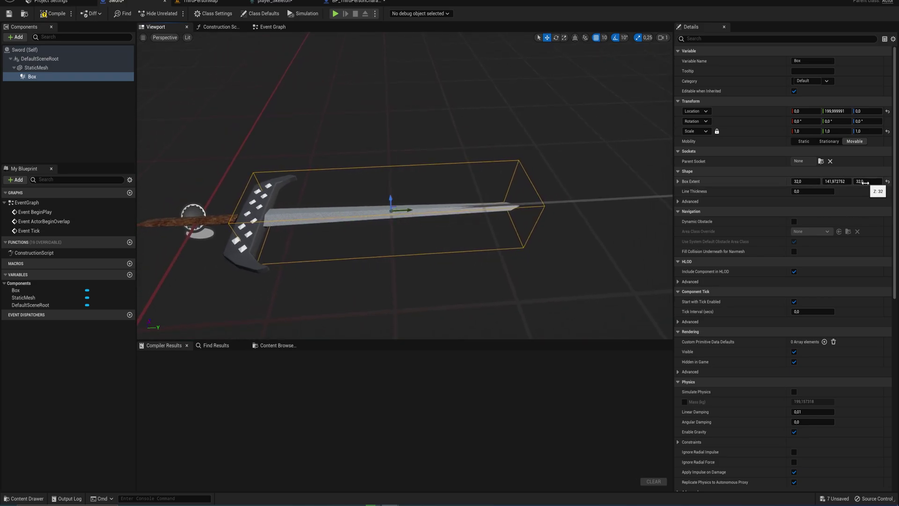
left_click_drag(867, 181, 837, 181)
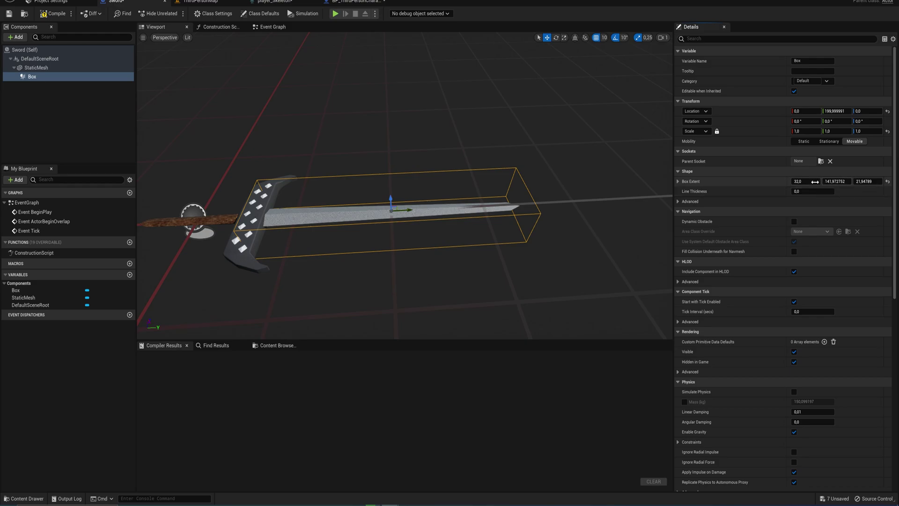
left_click_drag(836, 182, 844, 181)
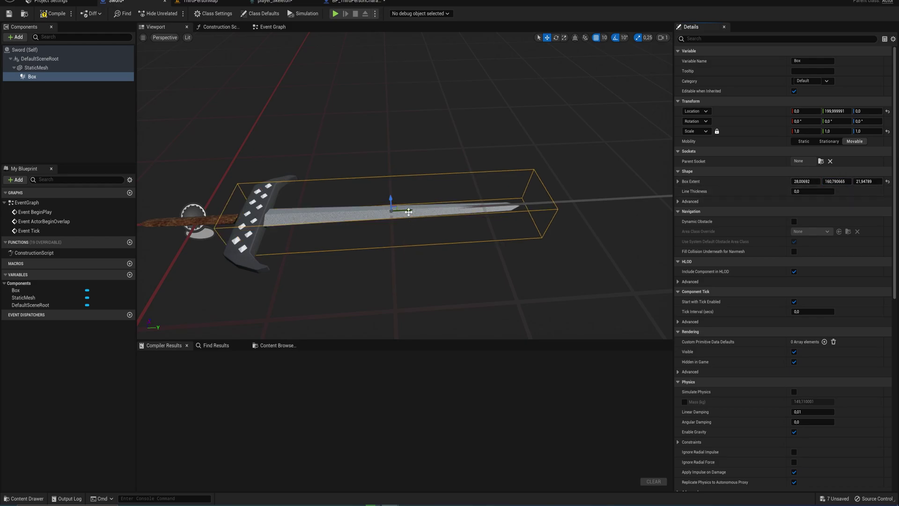
left_click_drag(409, 212, 474, 213)
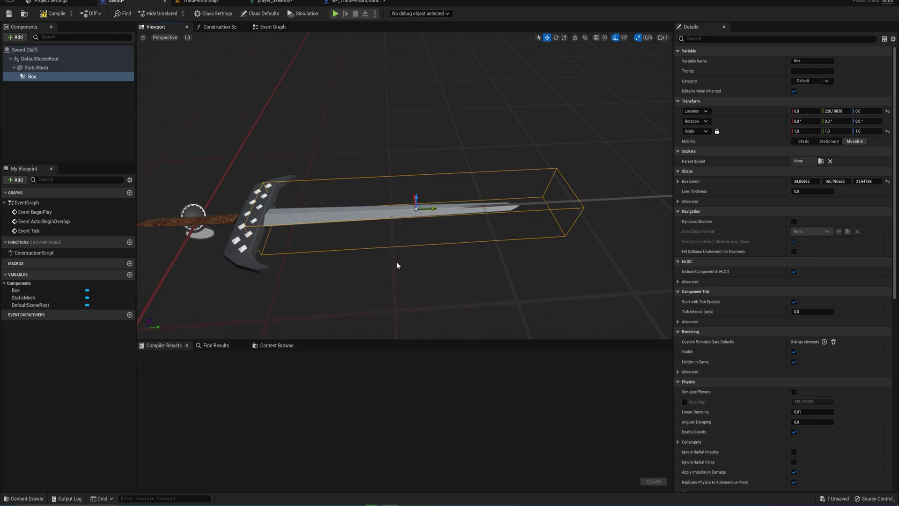
key("ctrl+s")
right_click_drag(397, 265, 388, 265)
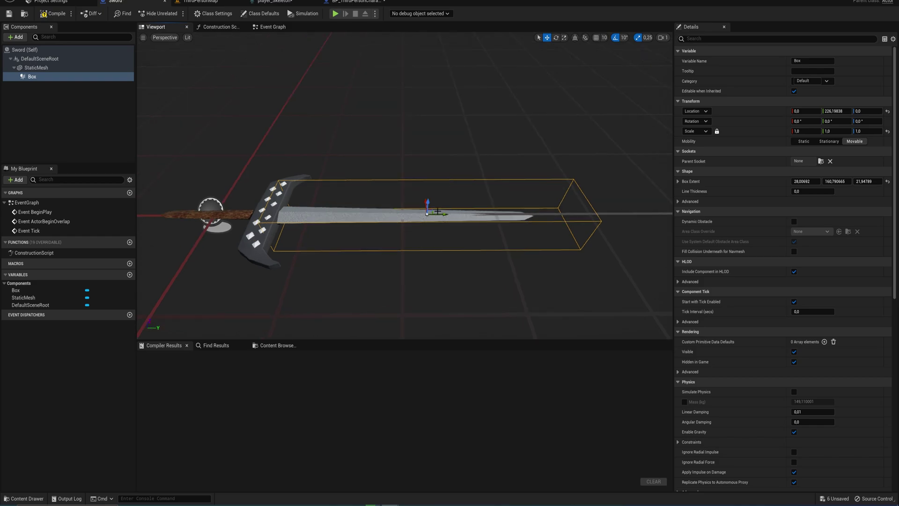
- Create a Character-based blueprint class named Enemy in the Blueprints folder and move it to the Content folder
key("ctrl+space")
right_click(437, 375)
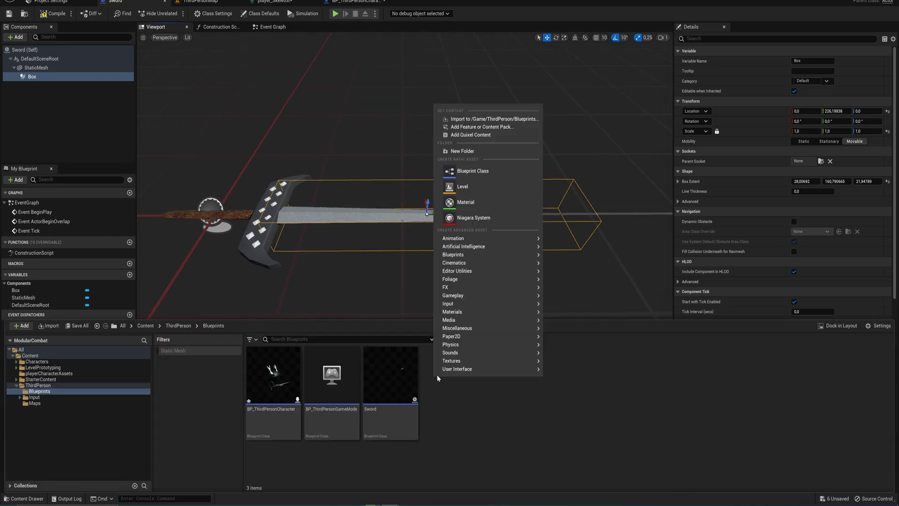
left_click(463, 174)
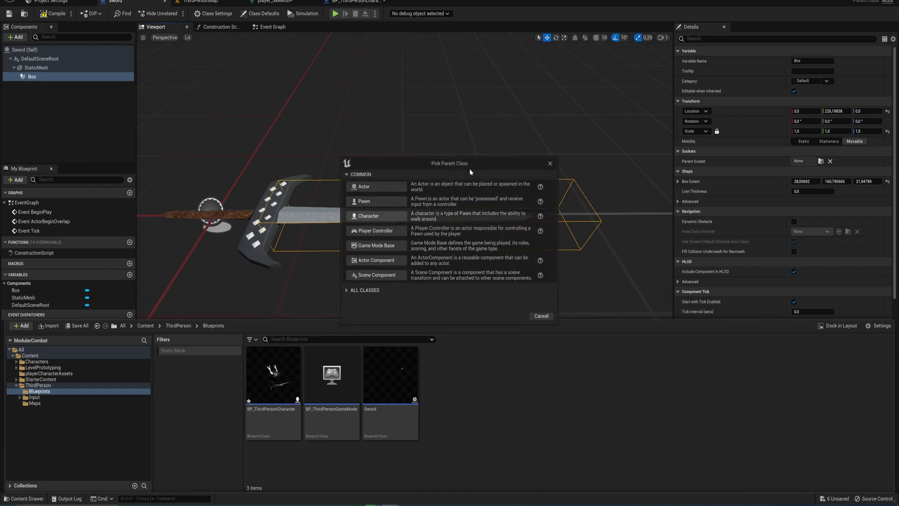
left_click(375, 217)
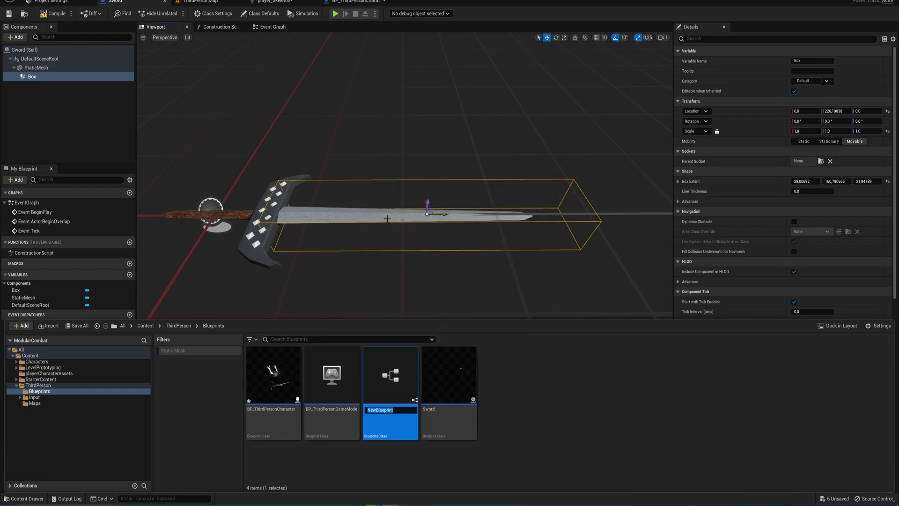
type("Enemy")
key("Return")
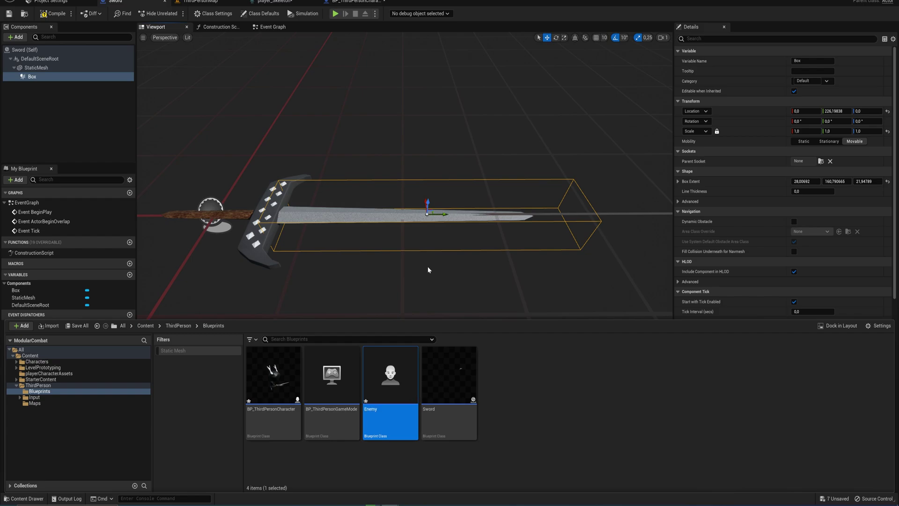
left_click_drag(390, 377, 43, 361)
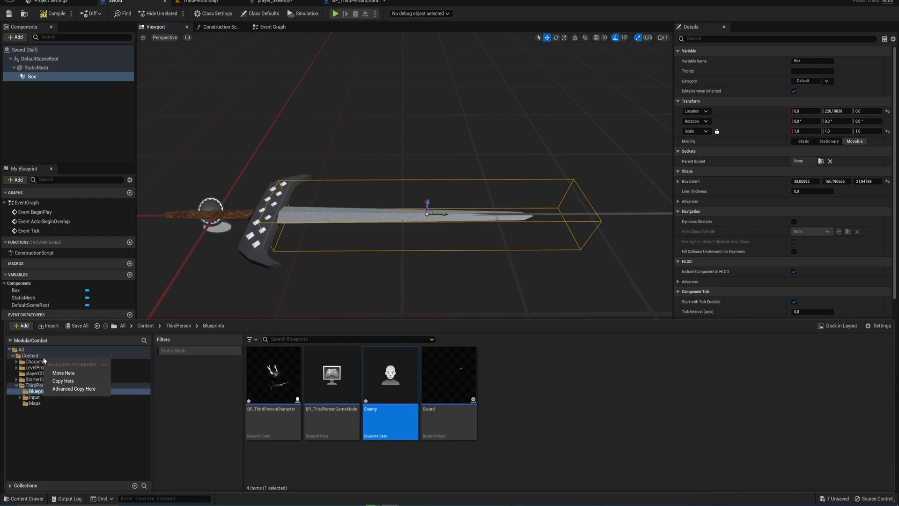
left_click(72, 374)
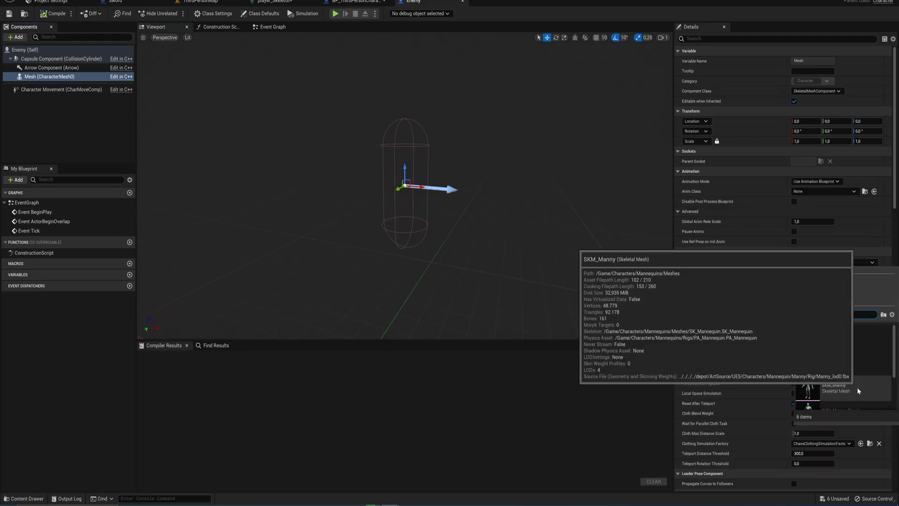
- Set the Enemy mesh to SKM_Manny with animation class ABP_Manny, and align it in the capsule at Z about -88, rotated -90° about Z
left_click(857, 388)
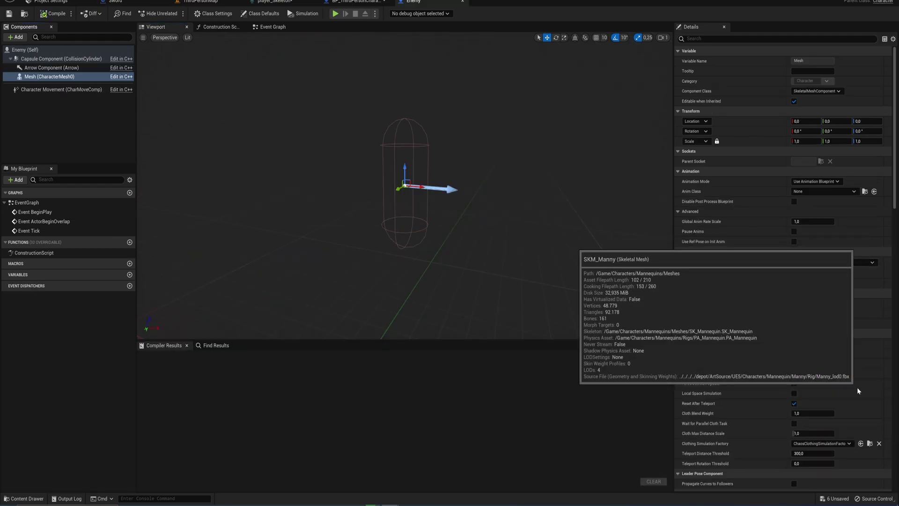
left_click(858, 390)
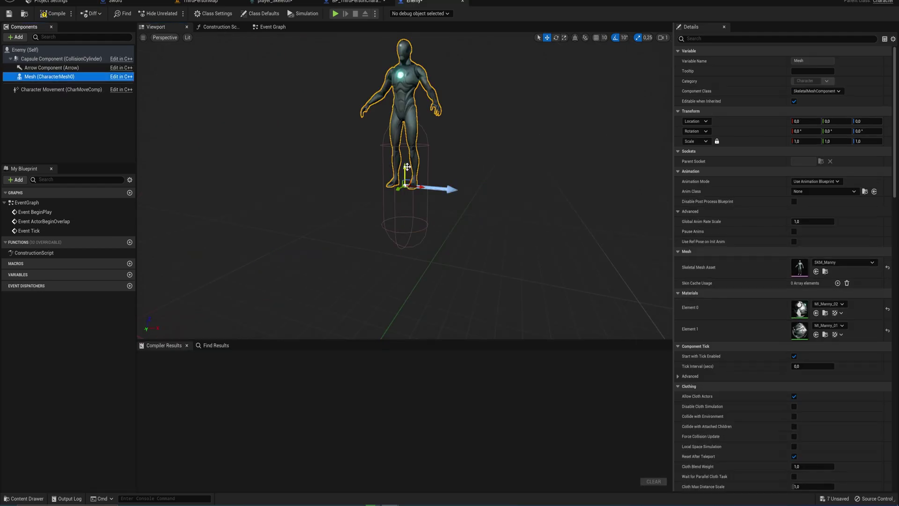
left_click_drag(405, 170, 410, 249)
key("e")
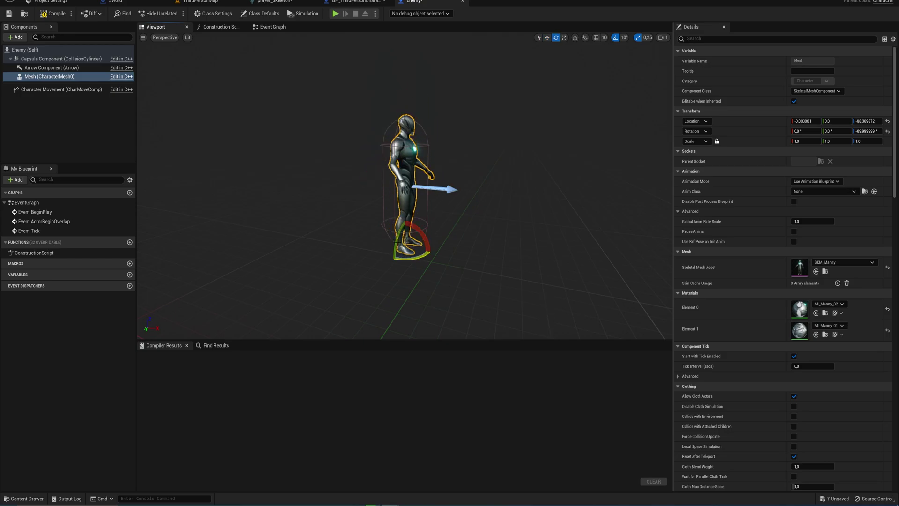
left_click(814, 223)
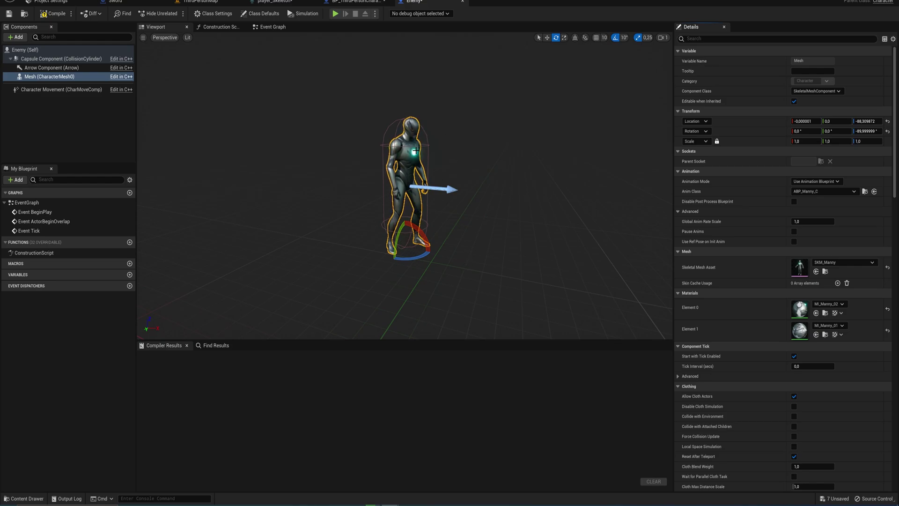
- Add a Float variable named health to the Enemy blueprint and compile it
left_click(129, 274)
type("he")
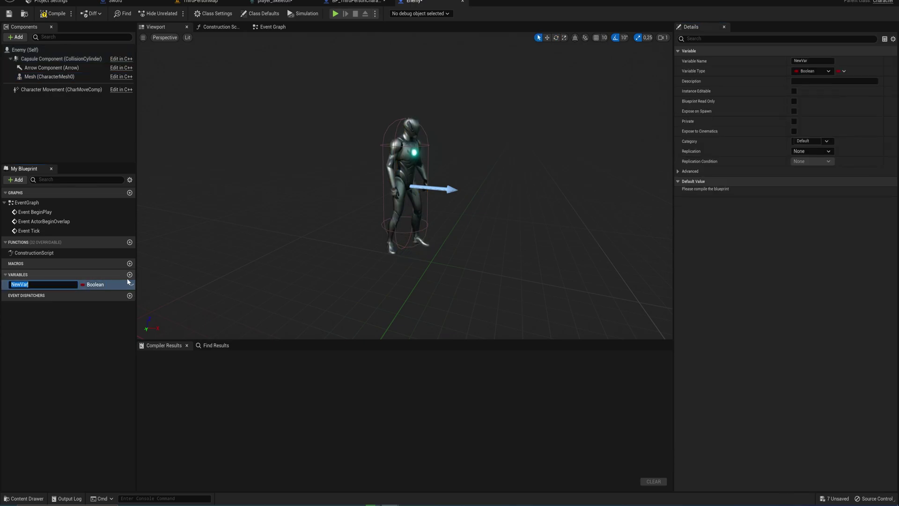
type("alt")
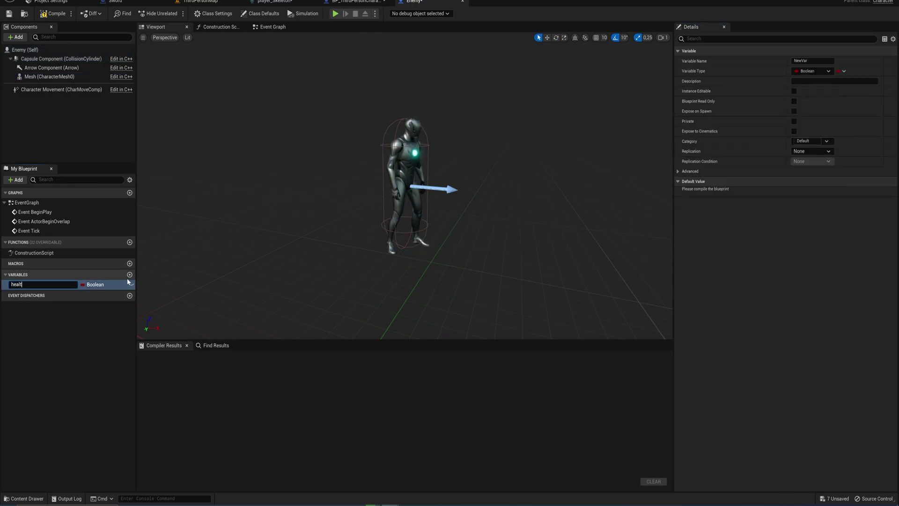
type("h")
key("Return")
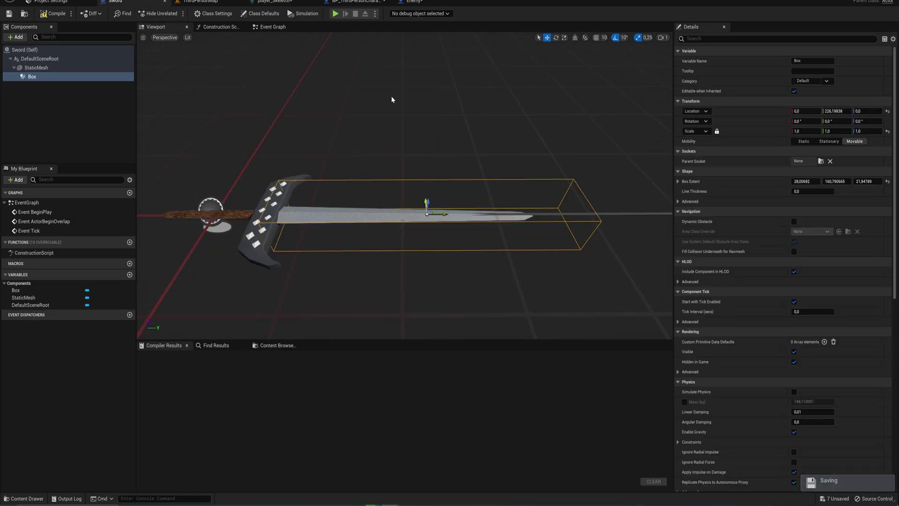
- In the Sword blueprint's event graph, delete the Event BeginPlay and Event Tick nodes
left_click(281, 29)
right_click_drag(532, 223, 517, 206)
left_click_drag(443, 132, 338, 72)
key("Delete")
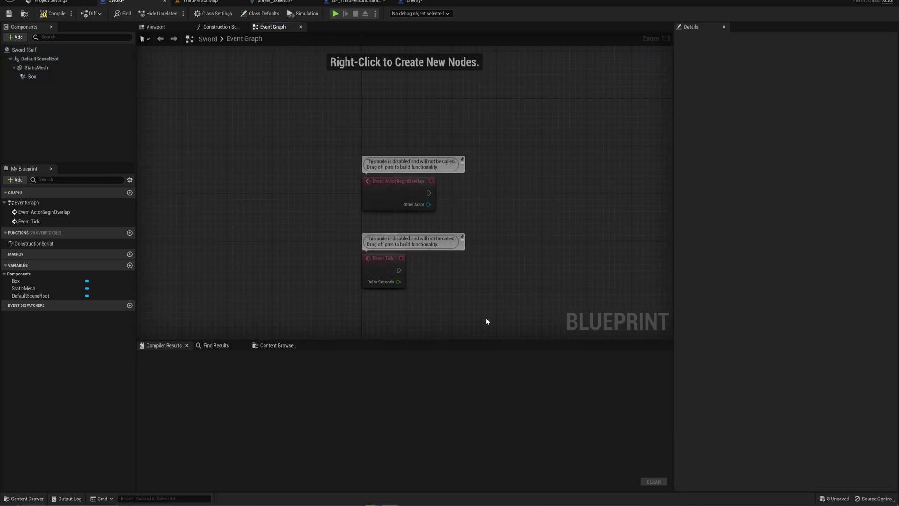
left_click_drag(486, 317, 314, 231)
key("Delete")
right_click_drag(438, 220, 367, 237)
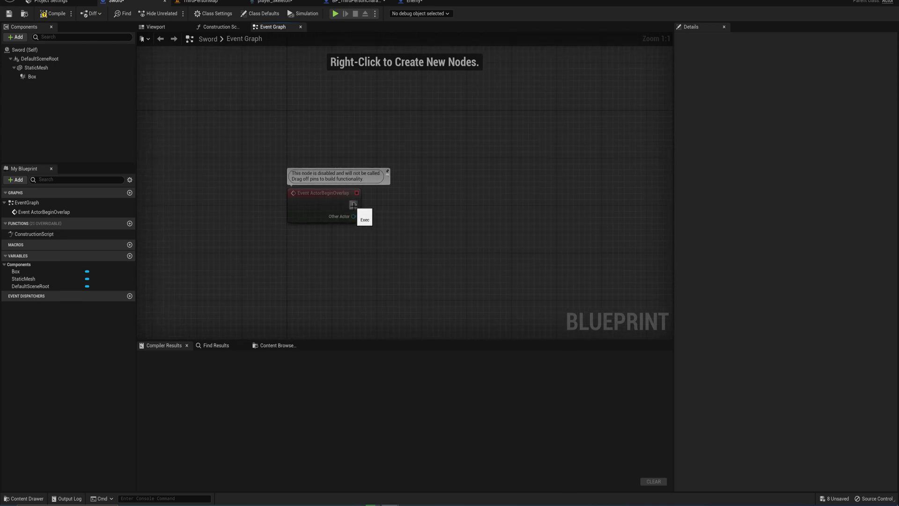
- Add a Cast To Enemy node after Event ActorBeginOverlap, with Other Actor connected to its Object input
left_click_drag(353, 204, 391, 204)
type("cast to enemy")
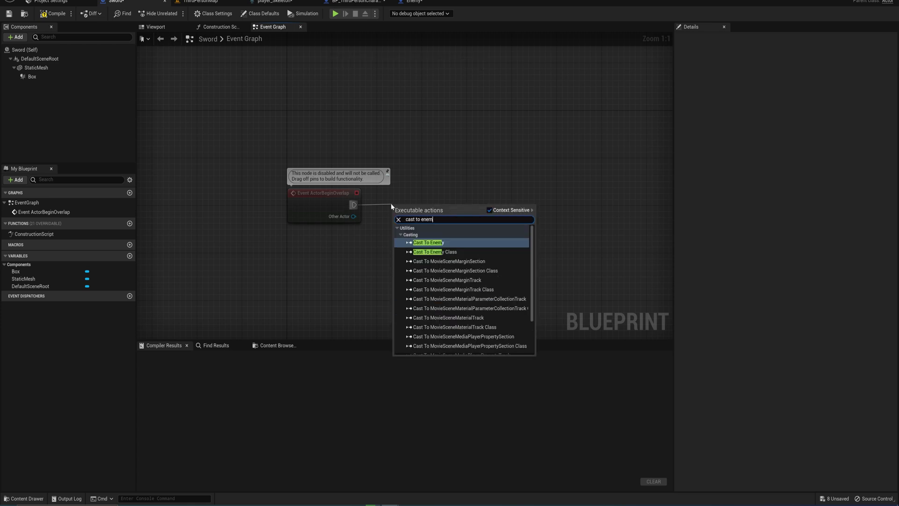
key("Return")
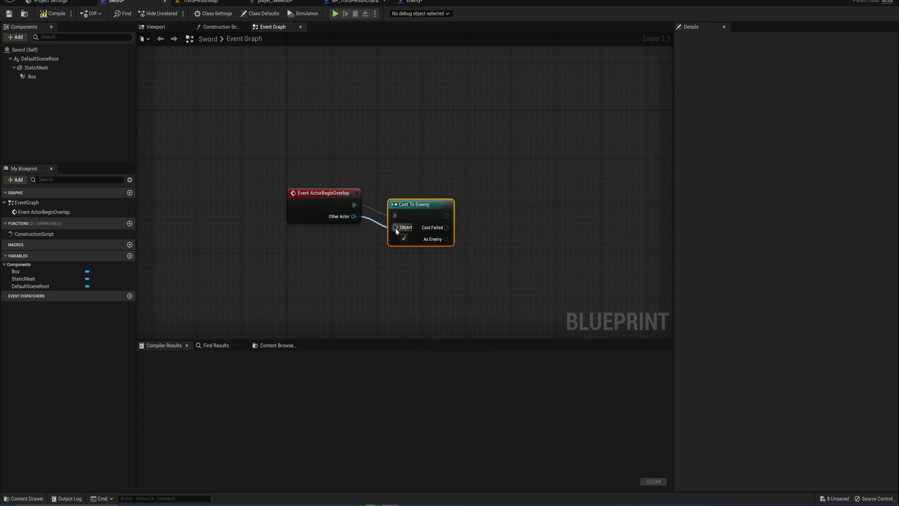
left_click_drag(395, 228, 415, 197)
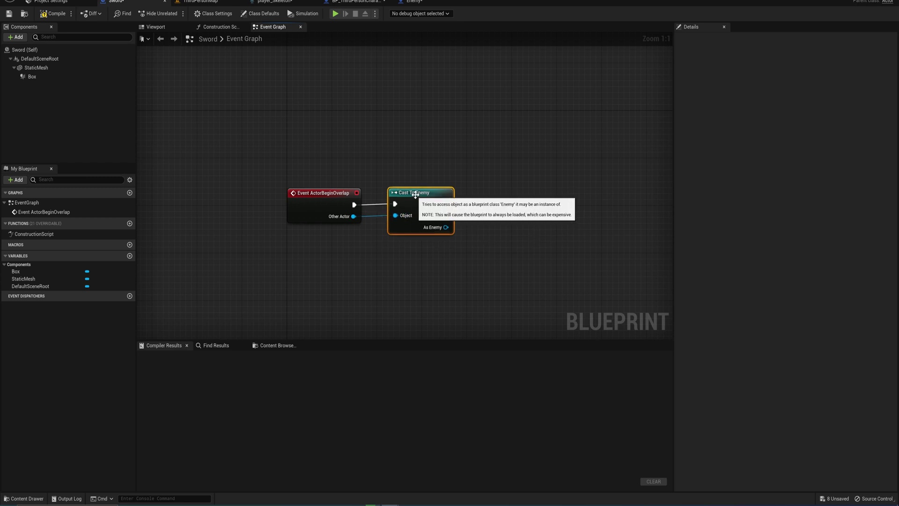
- Create a child blueprint class of Enemy in the Content folder and name it Enemy+
left_click(414, 1)
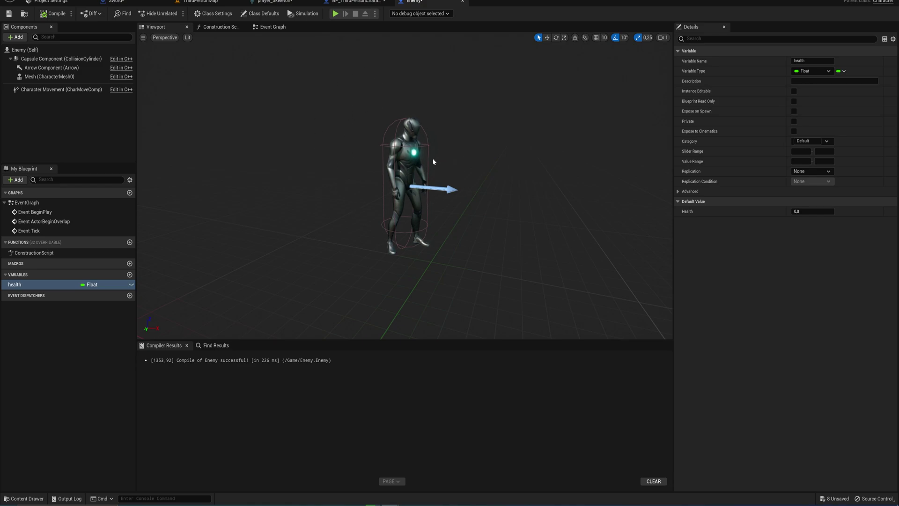
key("ctrl+space")
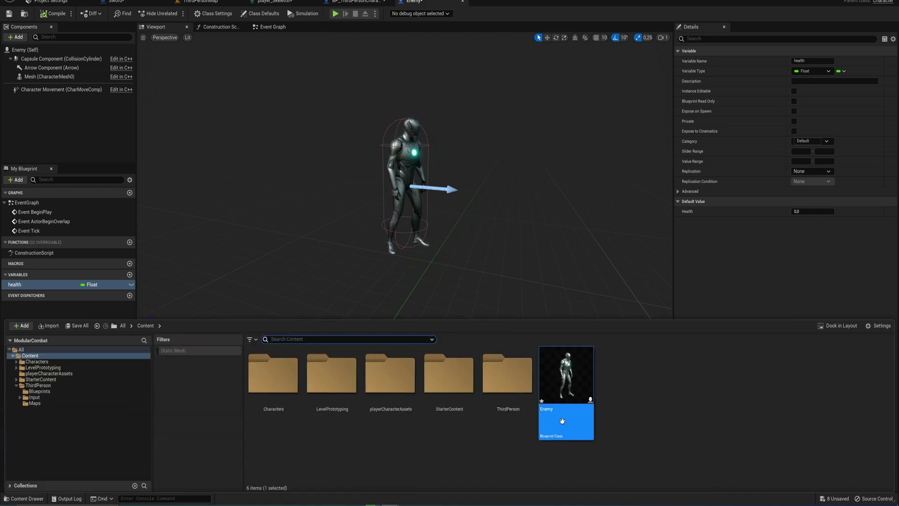
right_click(573, 373)
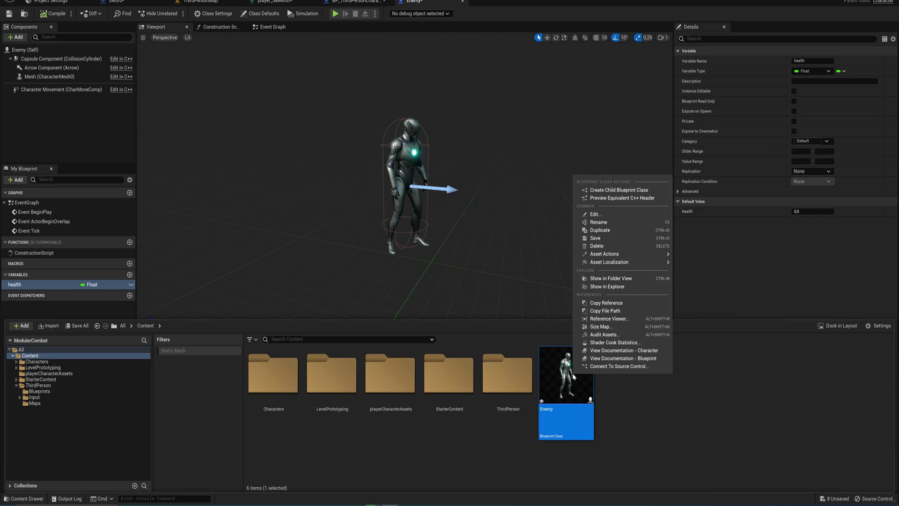
left_click(604, 190)
type("Enemy+")
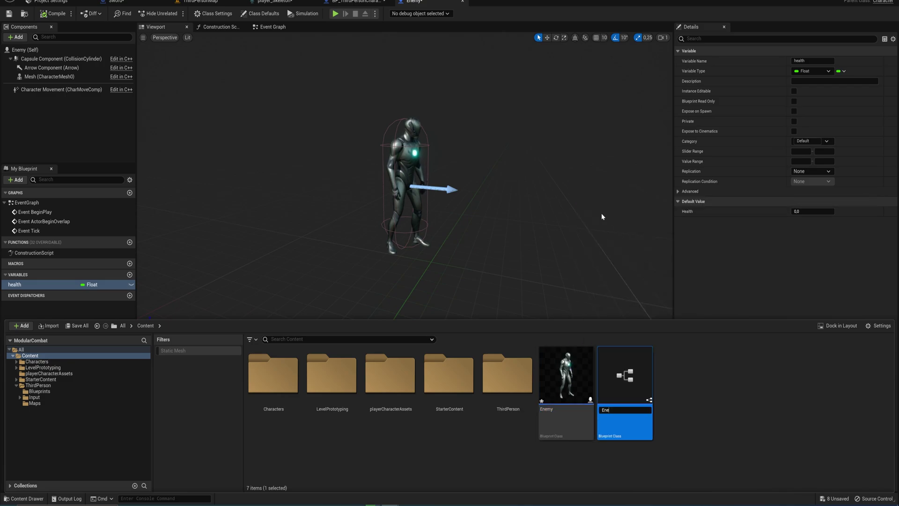
key("Return")
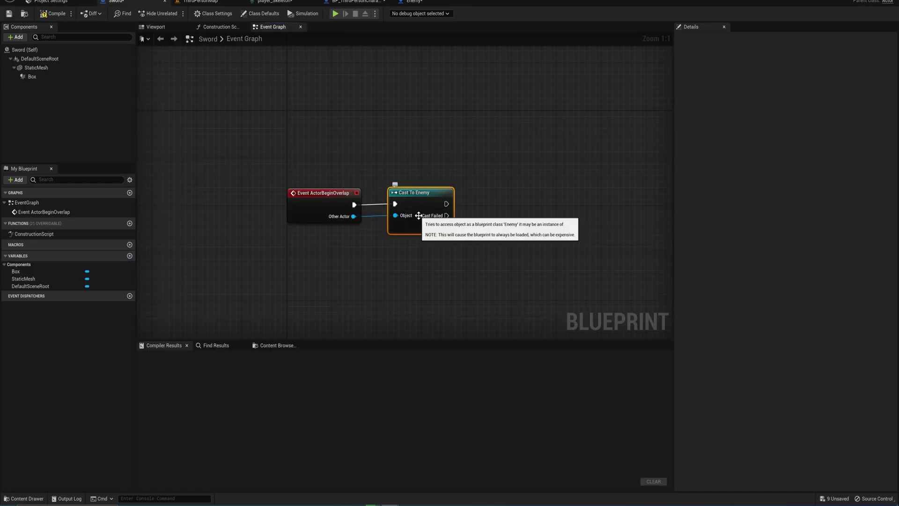
- In the Sword event graph, add Get Health and Set Health nodes from As Enemy, with the cast's execution output leading to Set Health
right_click_drag(459, 237, 399, 236)
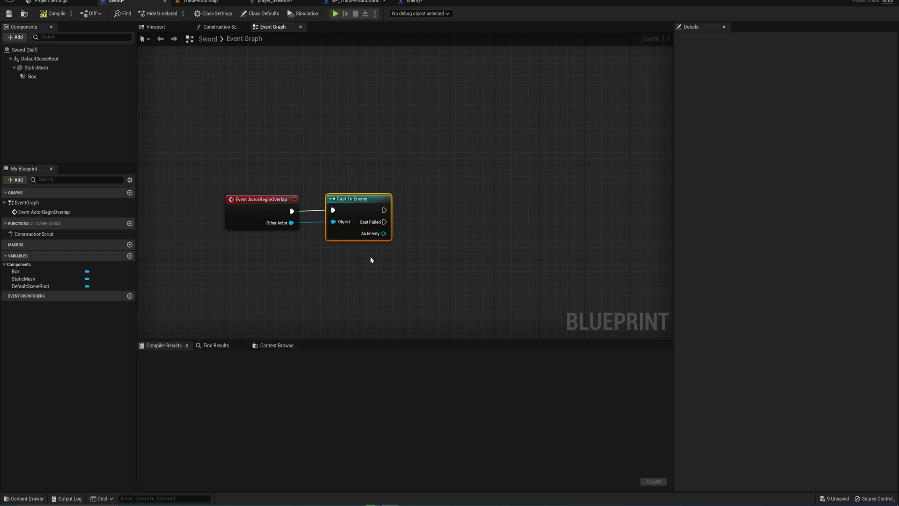
right_click_drag(371, 260, 349, 258)
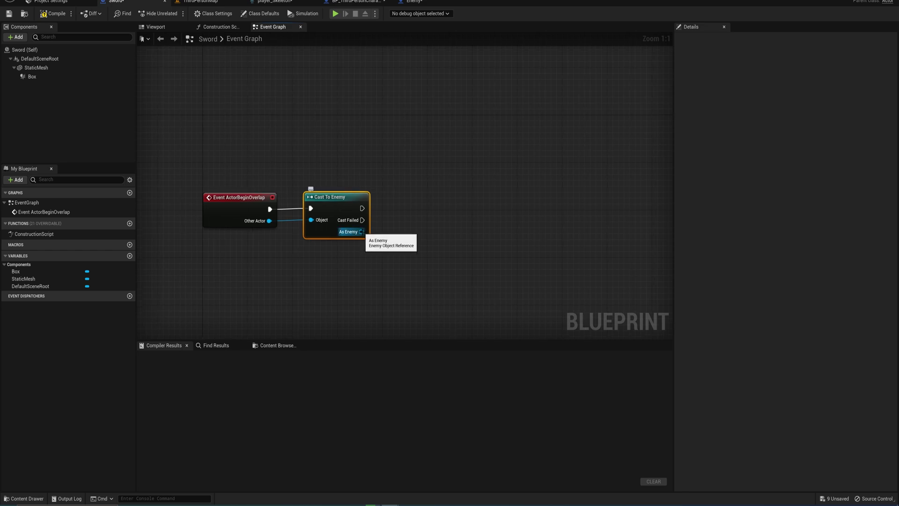
left_click_drag(361, 231, 399, 244)
type("get heal")
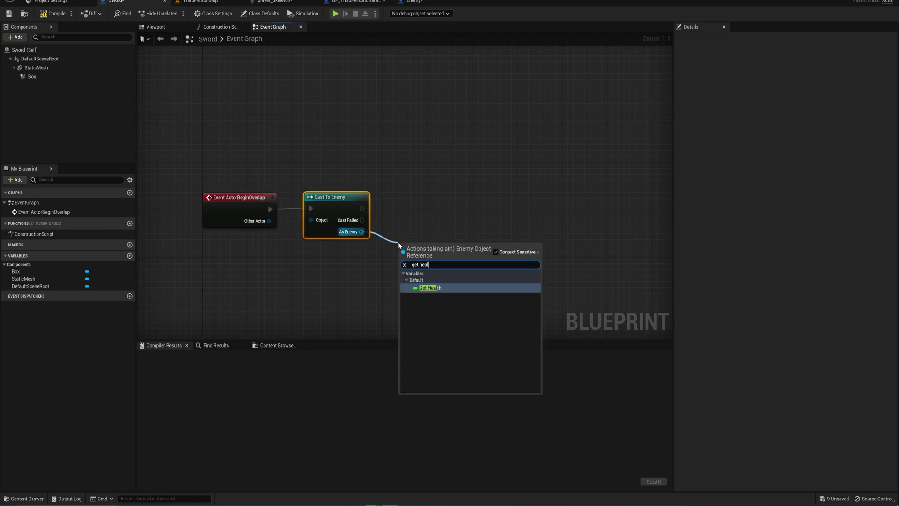
key("Return")
left_click_drag(361, 231, 395, 275)
type("set")
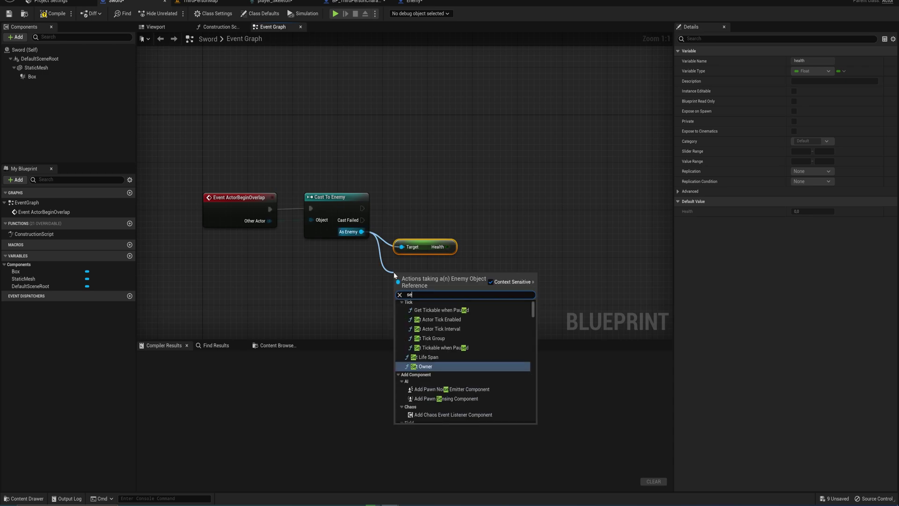
type(" heal")
key("Return")
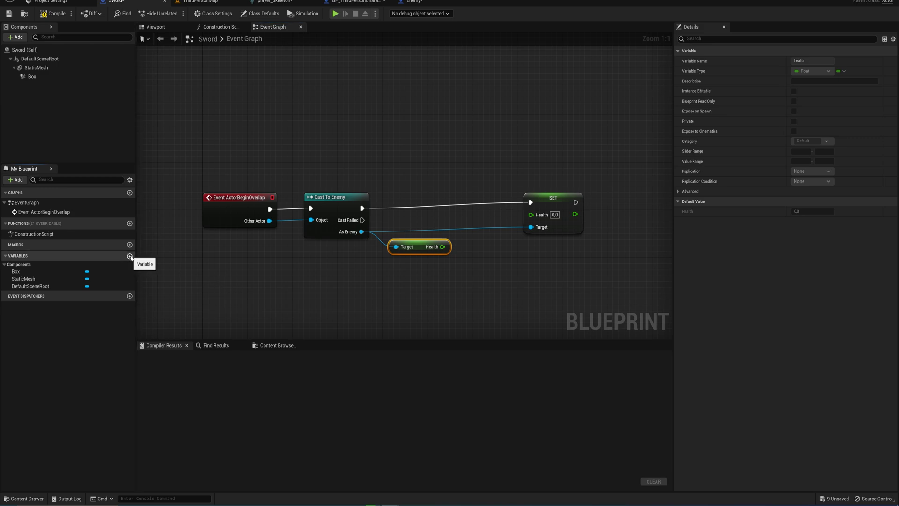
- Add a Float variable named Damage to the Sword blueprint, compile, and set its default value to 5.0
left_click(130, 255)
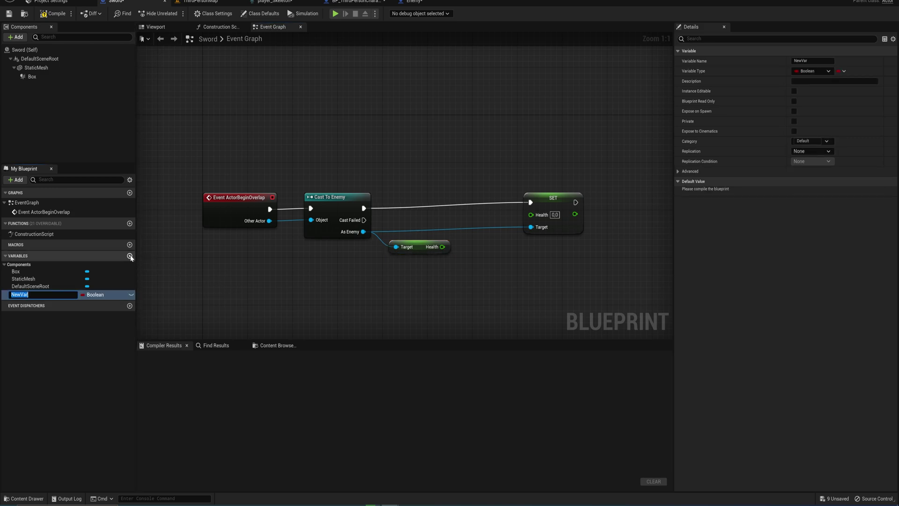
type("Damage")
key("Return")
left_click(810, 71)
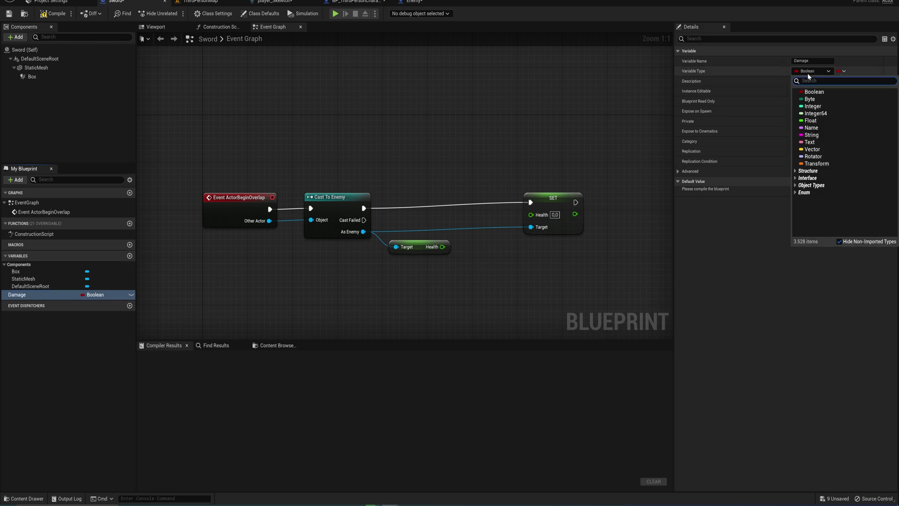
left_click(819, 121)
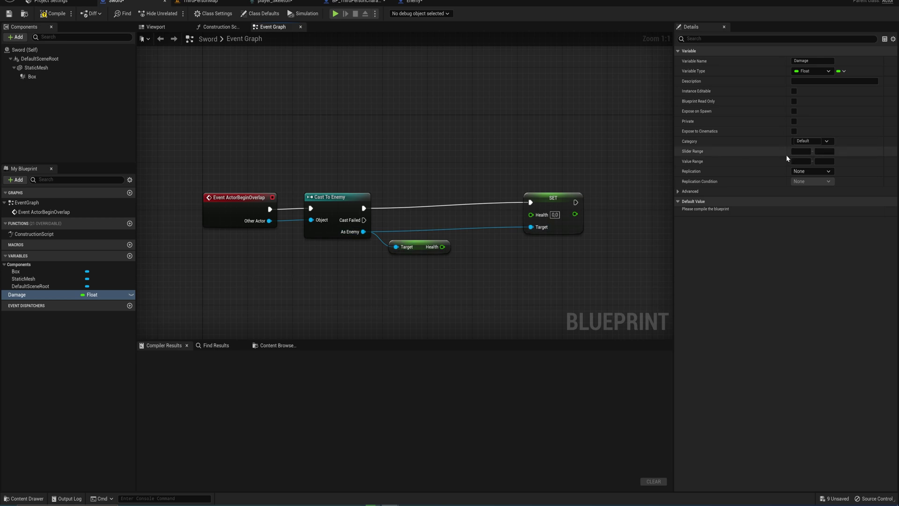
key("F7")
left_click(802, 211)
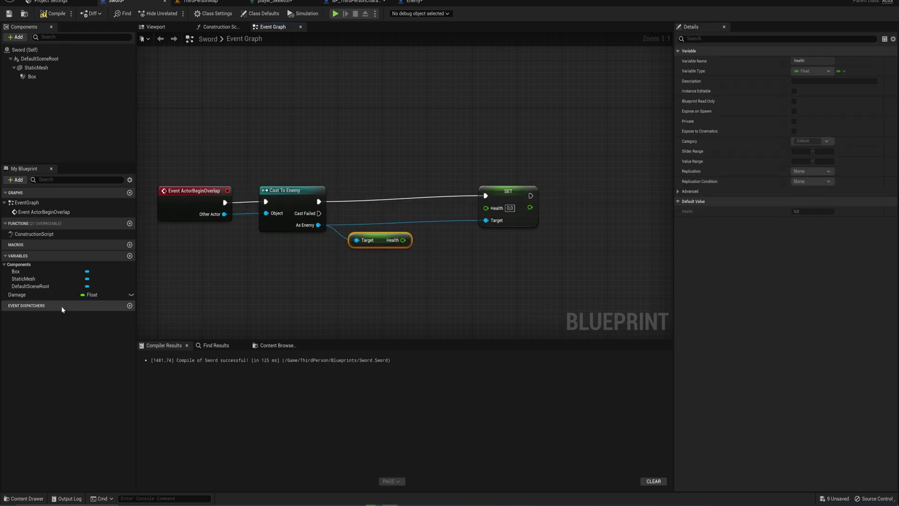
- Subtract the Damage variable from the enemy's Health and feed the result into the Set Health node
left_click_drag(508, 189, 536, 189)
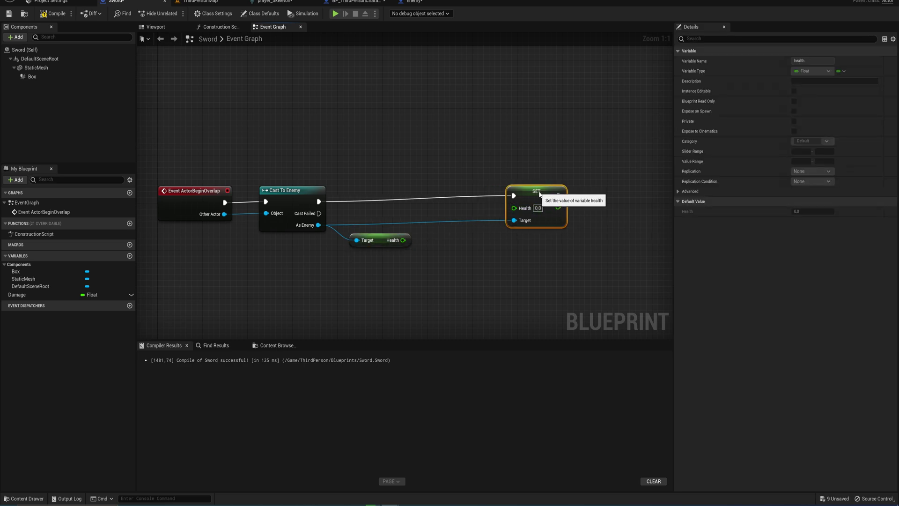
left_click_drag(208, 161, 212, 216)
left_click_drag(288, 136, 301, 256)
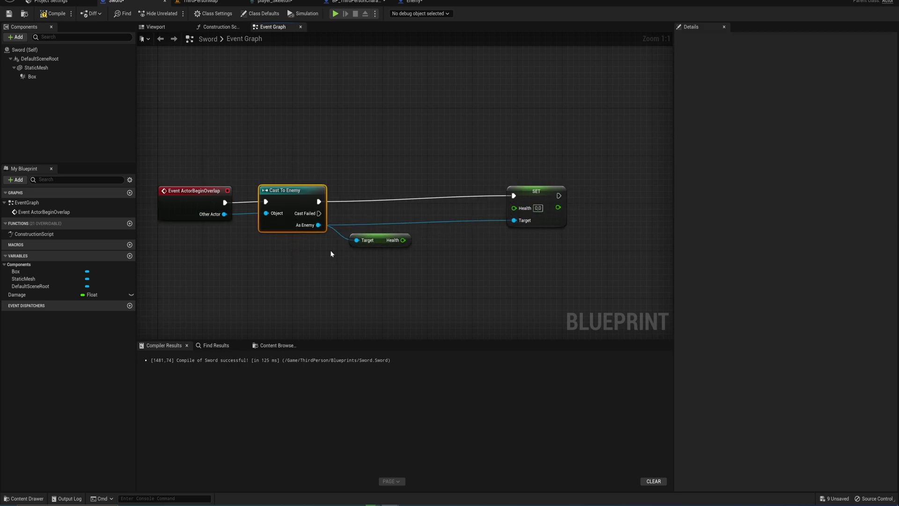
left_click(423, 260)
left_click_drag(402, 240, 436, 236)
type("-")
key("Return")
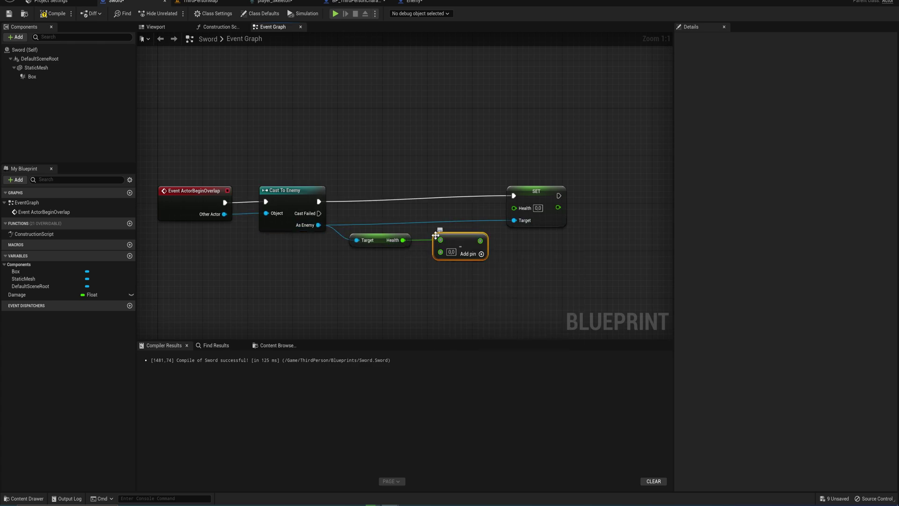
mouse_move(19, 294)
left_mouse_down("ctrl")
mouse_move(359, 269)
mouse_move(391, 280)
mouse_move(440, 252)
left_mouse_up("ctrl")
left_click_drag(479, 240, 514, 207)
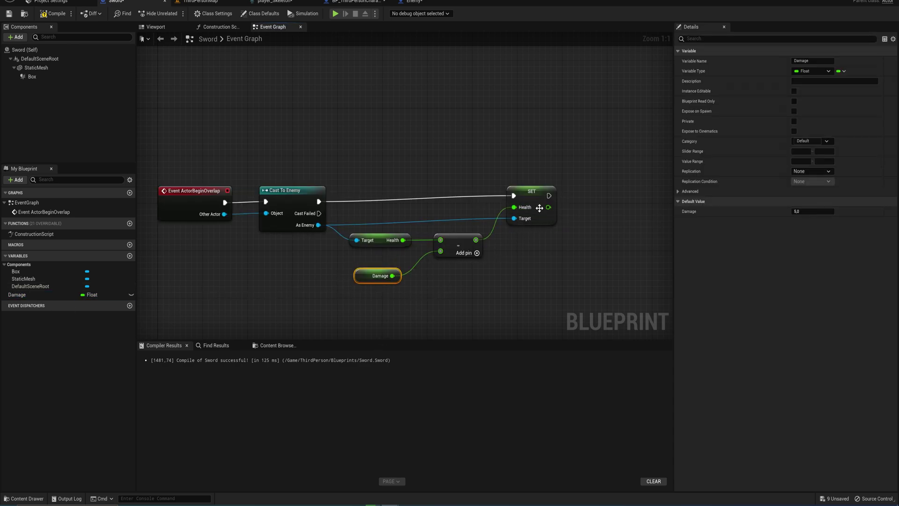
left_click_drag(542, 164, 374, 291)
left_click(373, 292)
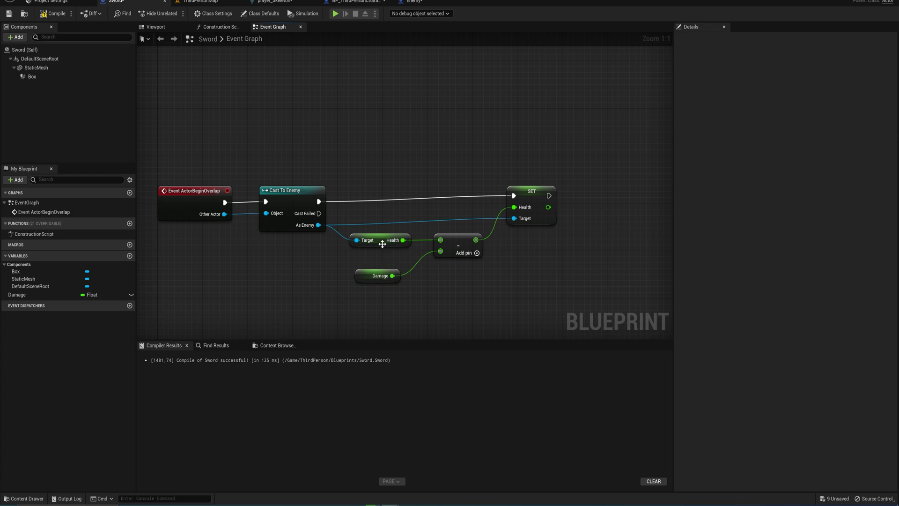
- Add a Float variable named Knockback to the Sword blueprint, compile, and set its default value to 15.0
right_click_drag(616, 295, 548, 287)
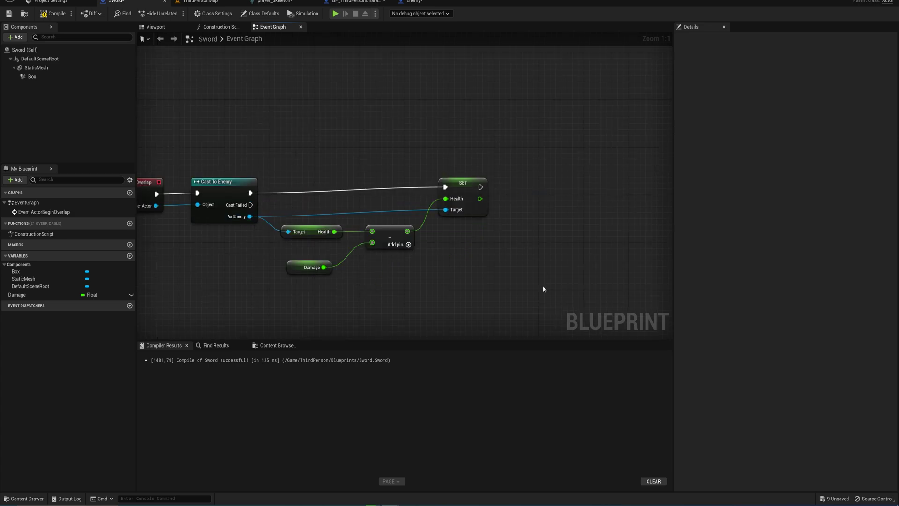
left_click(130, 256)
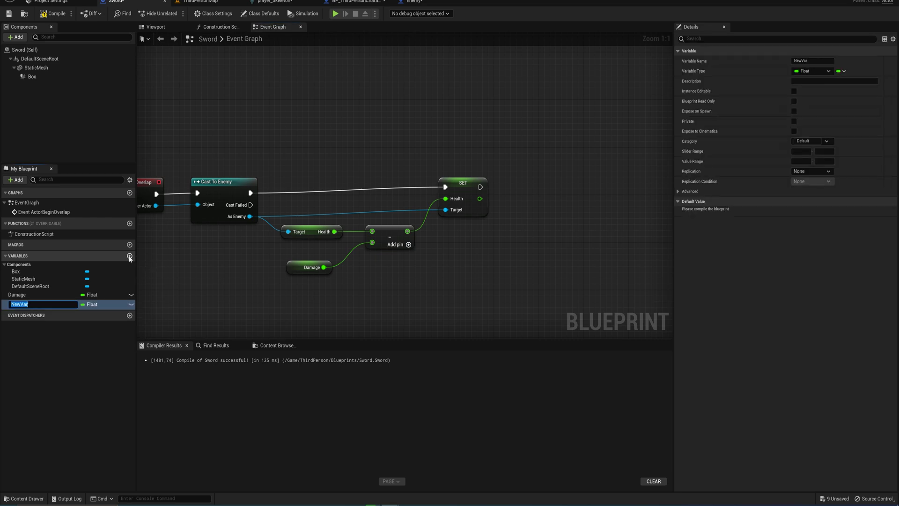
key("Return")
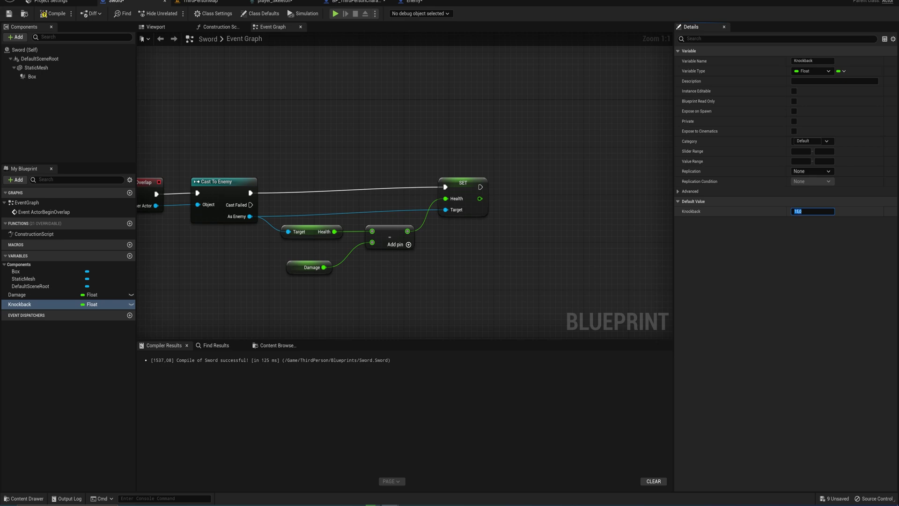
left_click(269, 208)
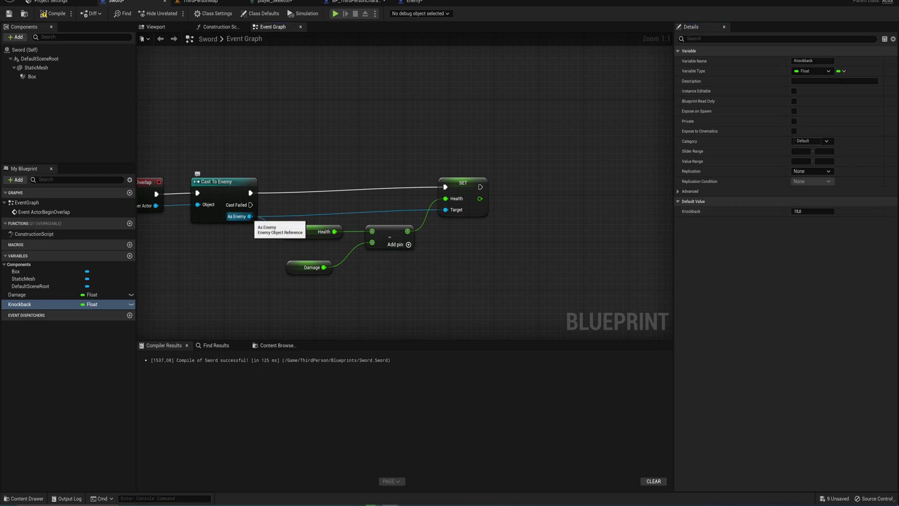
- Get the Character Movement component from As Enemy and run Stop Movement Immediately on it after the Set Health node
mouse_move(249, 216)
left_mouse_down()
mouse_move(310, 239)
mouse_move(304, 245)
left_mouse_up()
type("get")
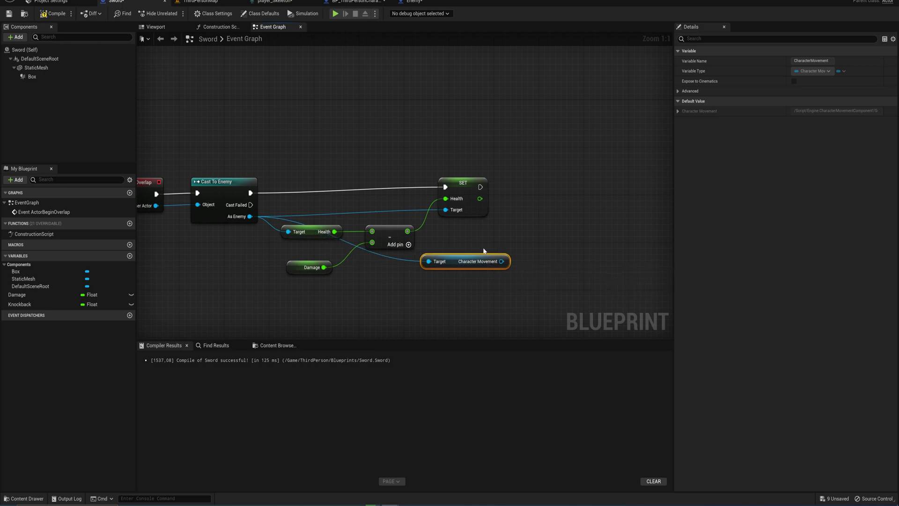
mouse_move(482, 248)
left_mouse_down()
mouse_move(485, 236)
mouse_move(472, 238)
mouse_move(486, 235)
left_mouse_up()
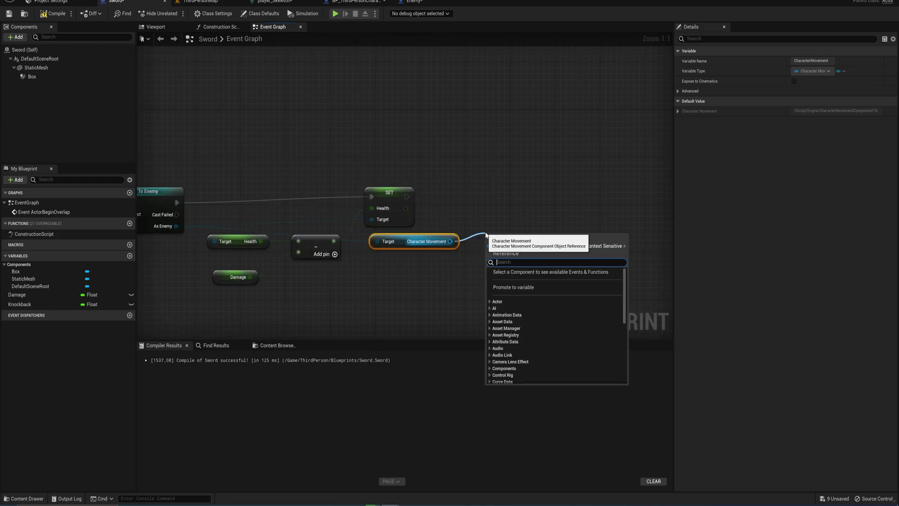
type("stop")
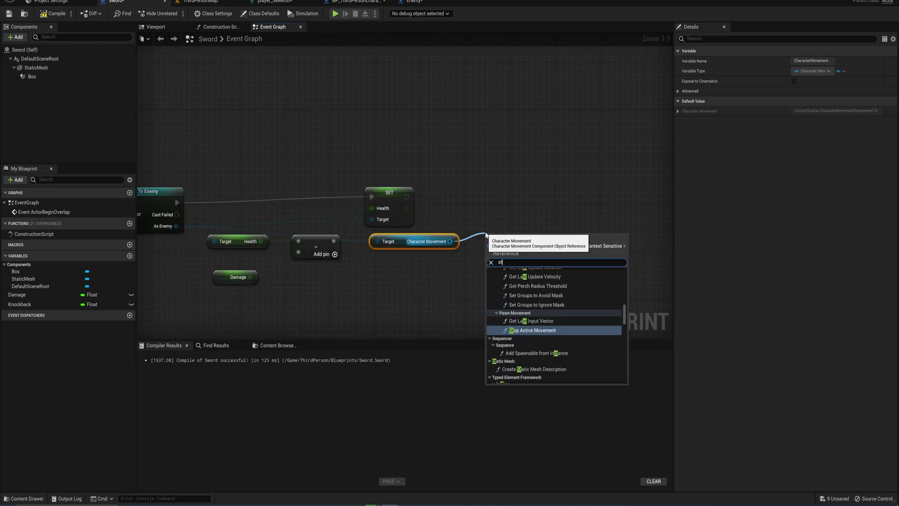
key("Up")
key("Up")
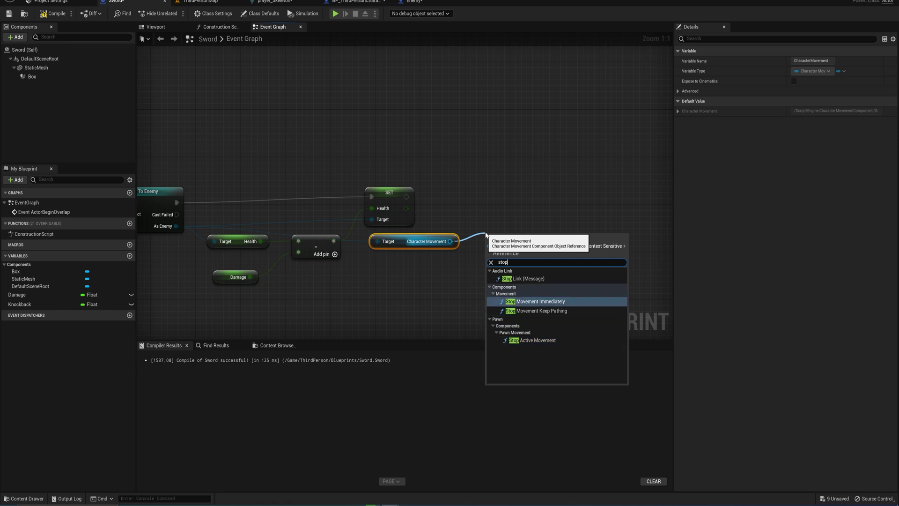
key("Return")
left_click_drag(496, 239, 496, 197)
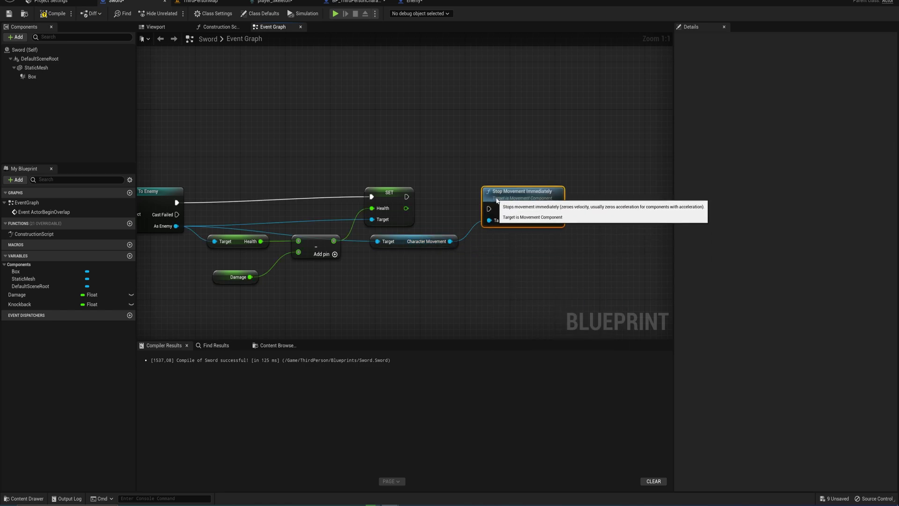
- Add an Add Impulse node targeting the enemy's Character Movement, executed after Stop Movement Immediately
left_click_drag(353, 219, 397, 220)
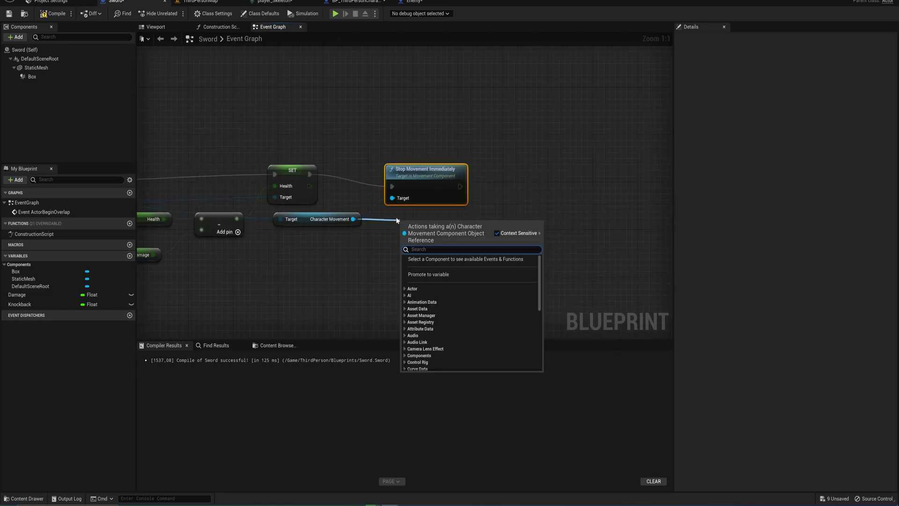
type("add")
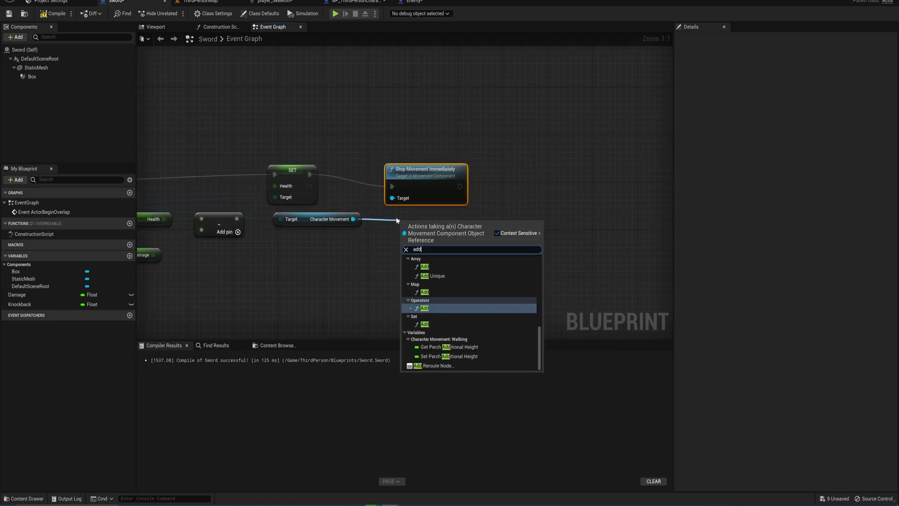
type(" impulse")
key("Return")
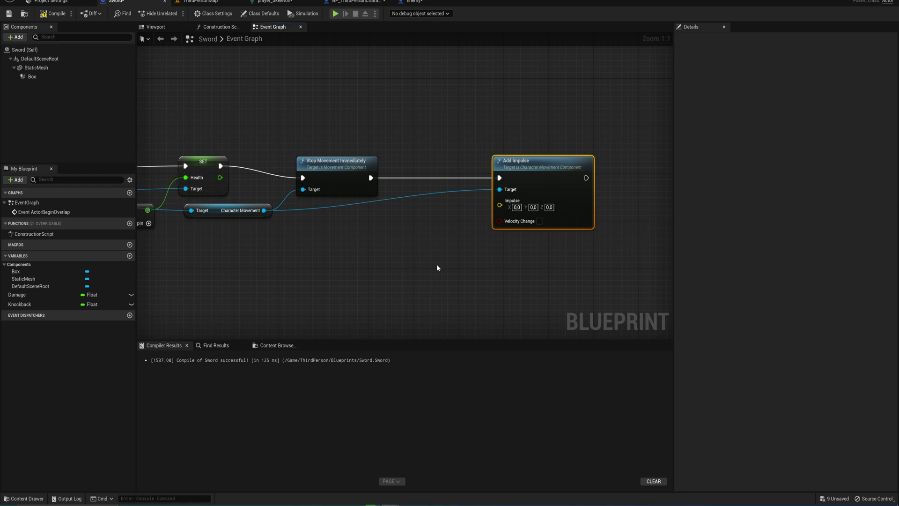
- Add a Find Look at Rotation node below the execution chain in the Sword event graph
right_click(350, 272)
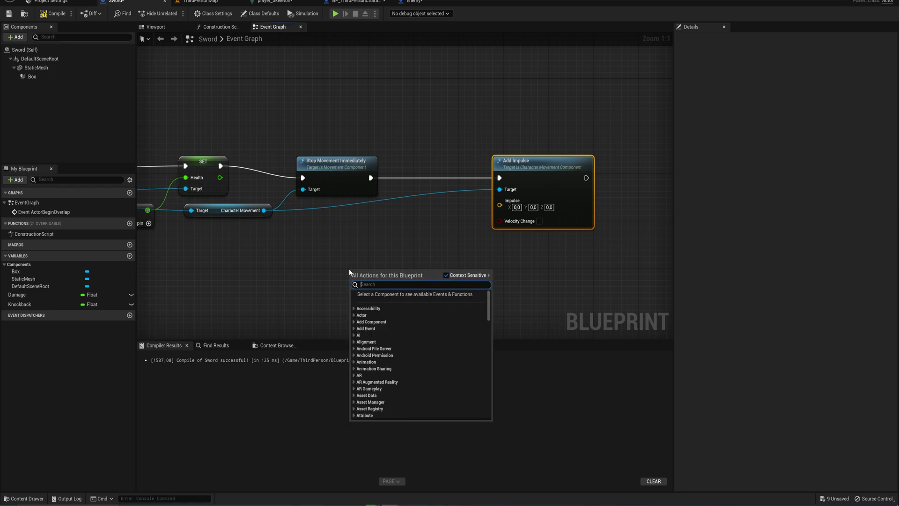
type("find look")
key("Return")
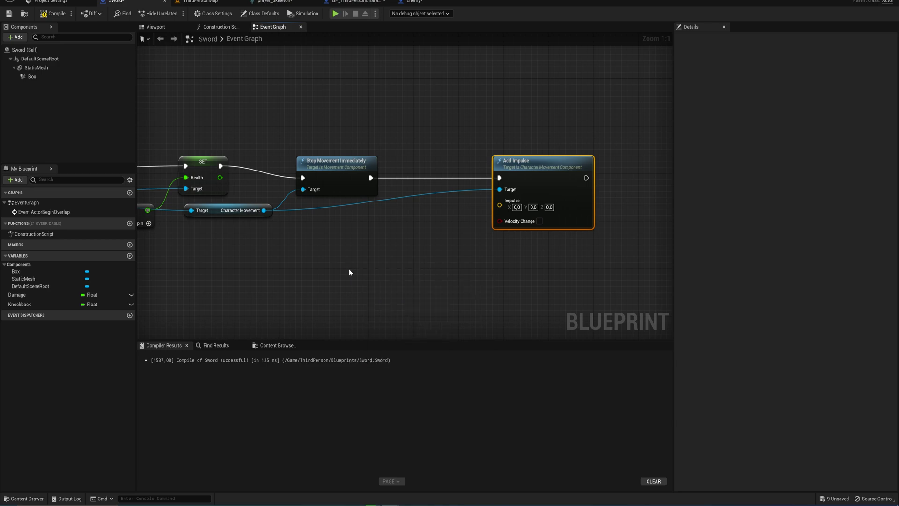
key("ctrl+v")
- Add a Get Player Character node and feed its Get Actor Location into the Start input of Find Look at Rotation
right_click(269, 269)
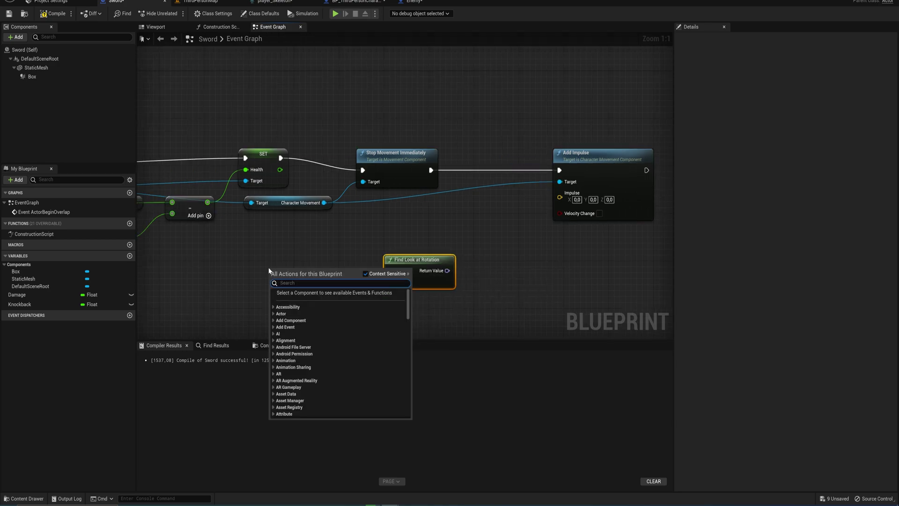
type("get player character")
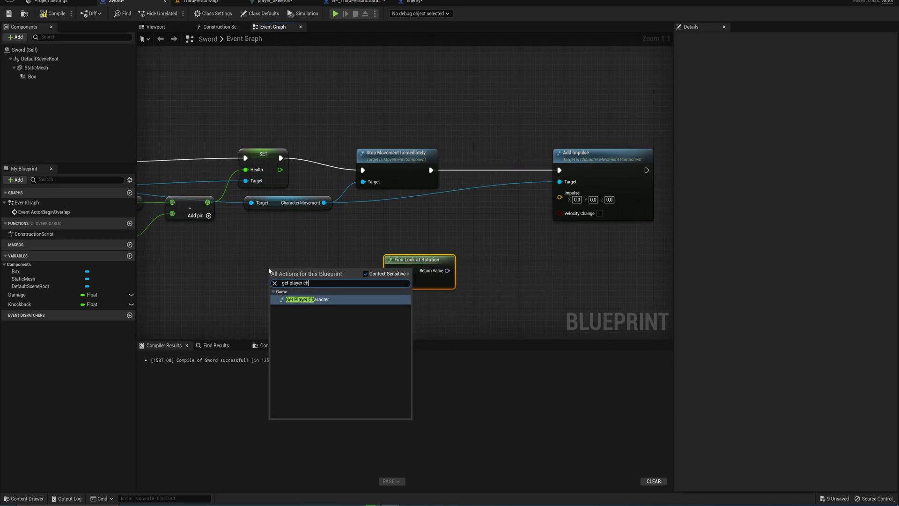
key("Return")
left_click_drag(269, 267, 173, 257)
left_click_drag(251, 270, 283, 268)
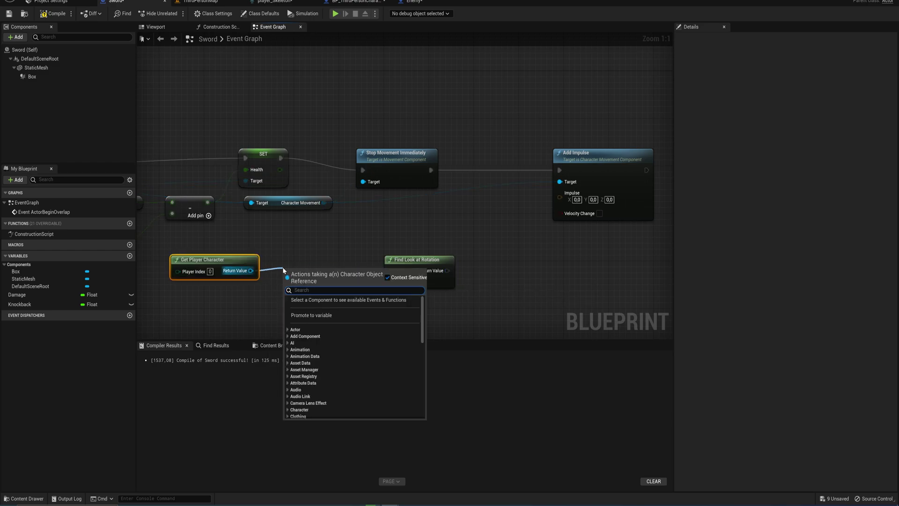
type("get actor lo")
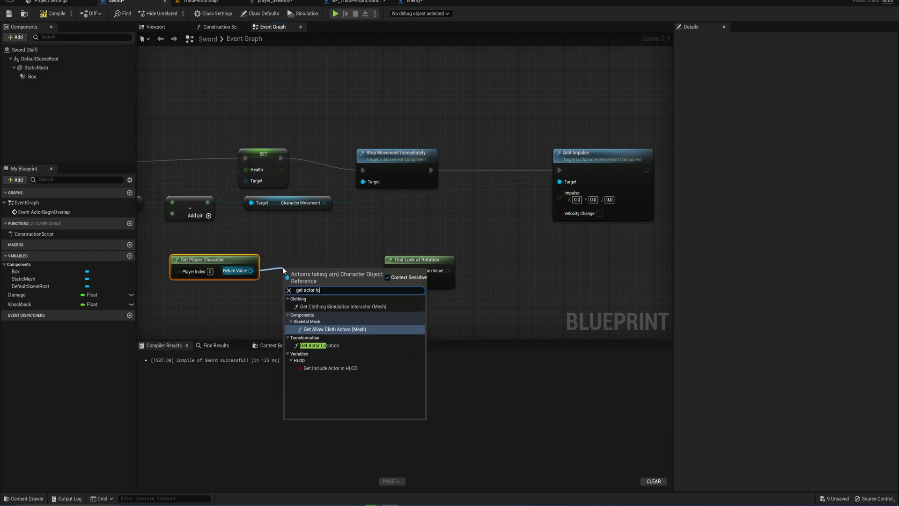
key("Return")
scroll(327, 288, "down", 1)
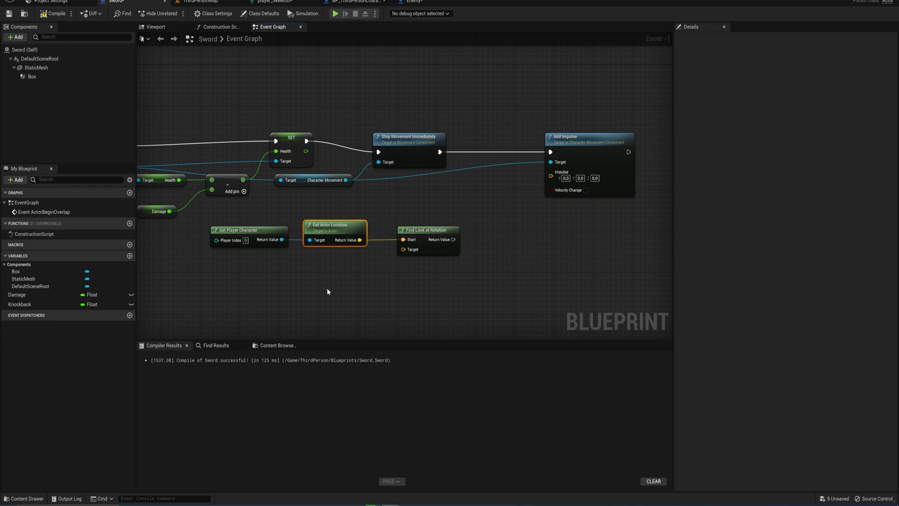
- Duplicate the Get Actor Location node, target it at the overlap event's Other Actor, and feed its result into Find Look at Rotation's Target
left_click(342, 230)
left_click(350, 225)
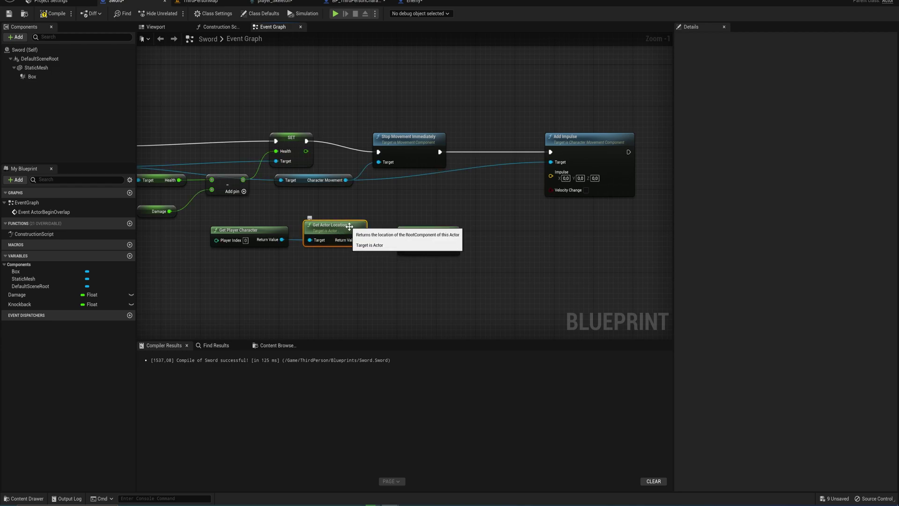
key("ctrl+c")
key("ctrl+v")
left_click_drag(370, 234, 404, 251)
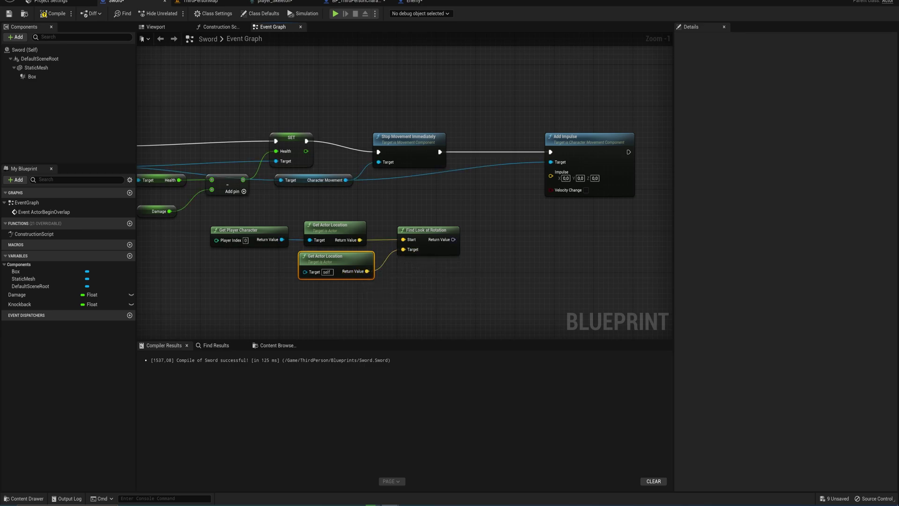
right_click_drag(277, 264, 438, 257)
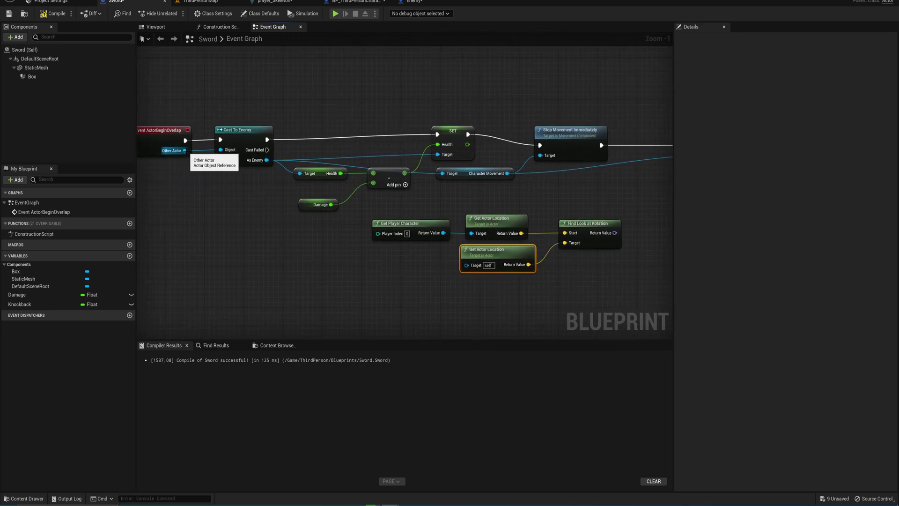
left_click_drag(185, 151, 467, 265)
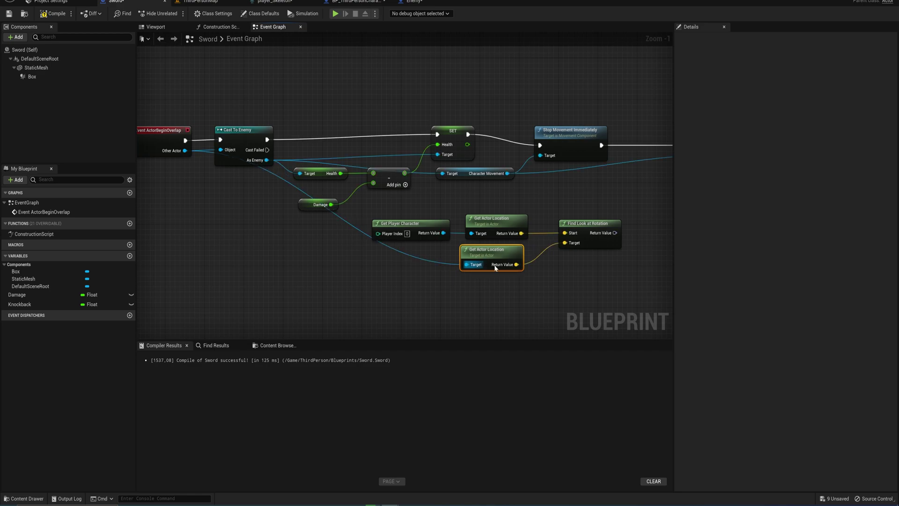
- Multiply the Find Look at Rotation result by the Knockback variable
right_click_drag(495, 267, 251, 282)
left_click_drag(370, 248, 397, 236)
type("*")
key("Return")
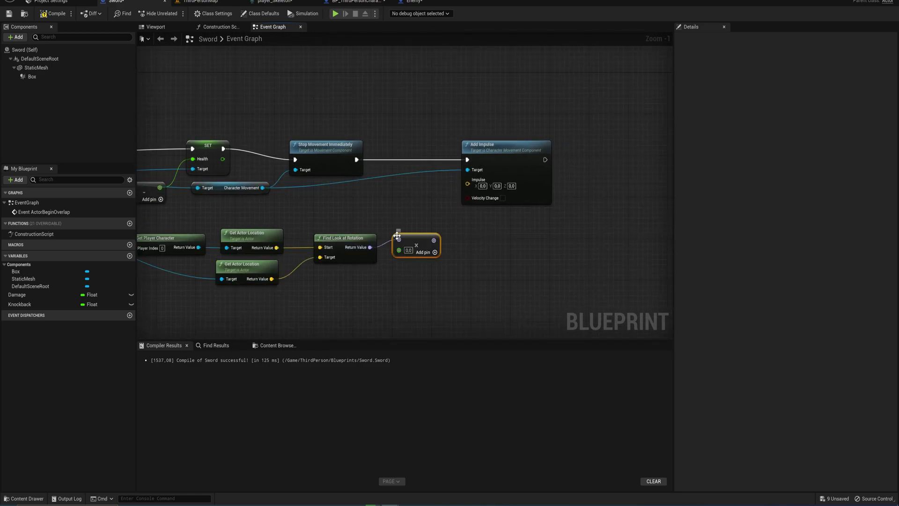
left_click_drag(51, 304, 358, 271)
left_click(383, 286)
- Connect the multiplied rotation to Add Impulse's Impulse input through Get Rotation X Vector, and enable Velocity Change
left_click_drag(434, 240, 470, 187)
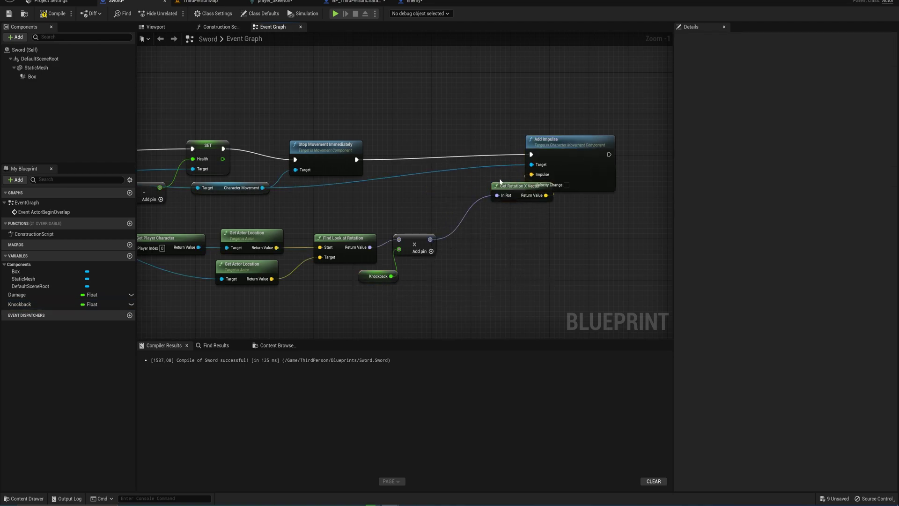
left_click_drag(500, 184, 451, 187)
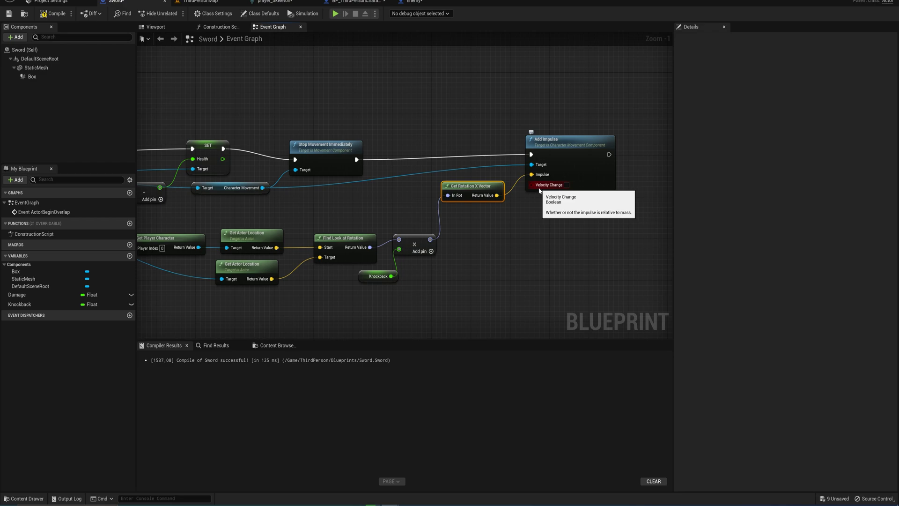
left_click(566, 185)
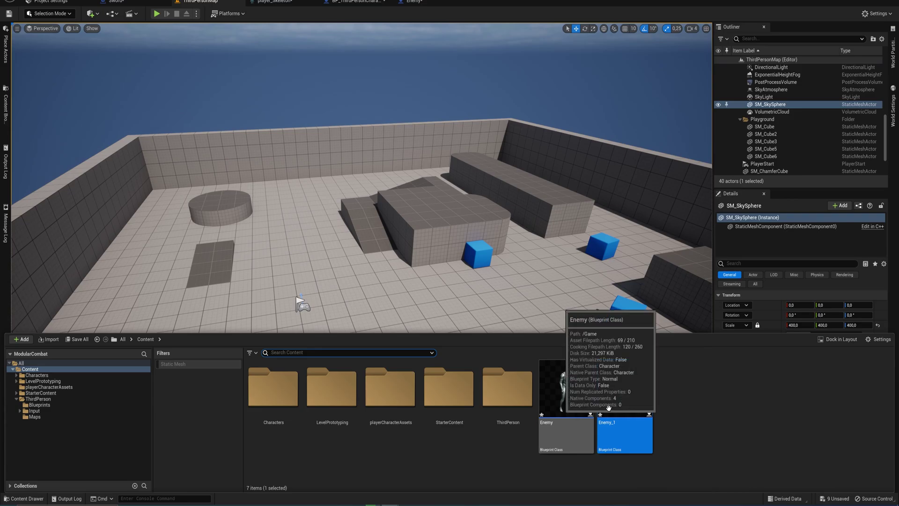
- Place an Enemy in the level near the round platform and play-test by running and jumping with the character
left_click_drag(639, 400, 291, 221)
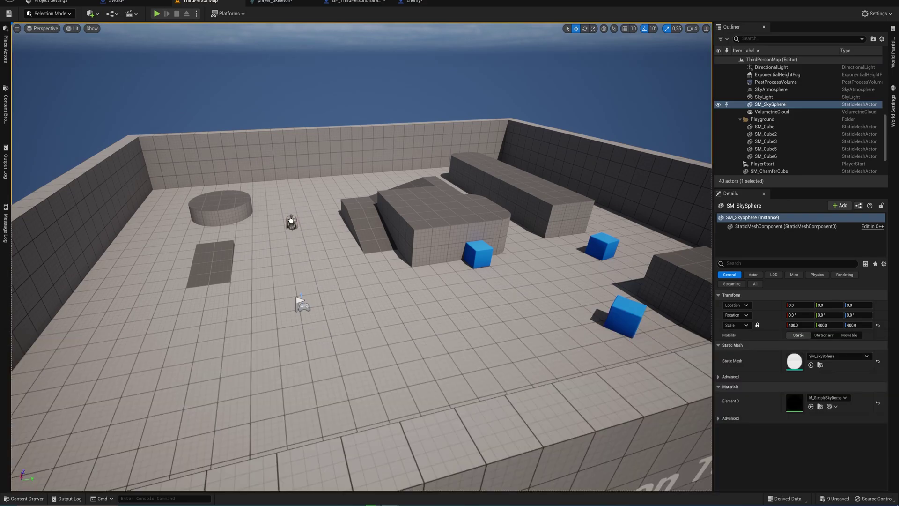
key("alt+p")
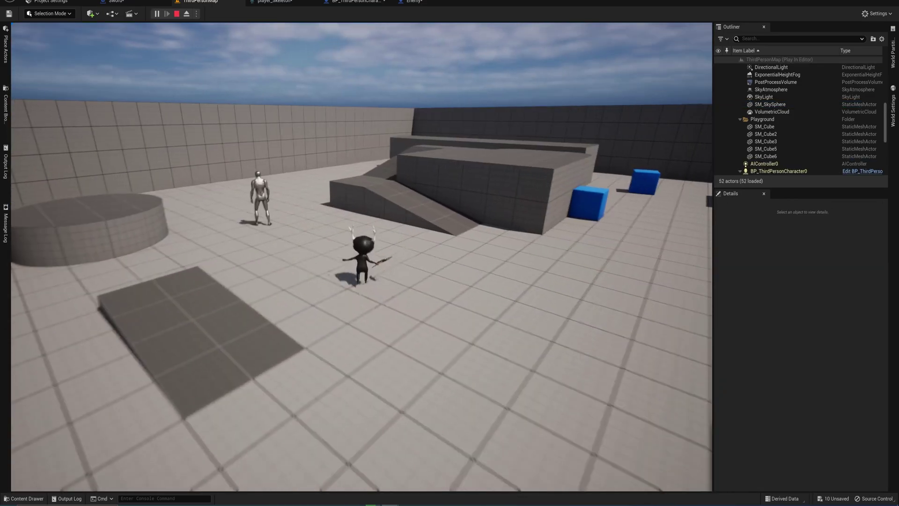
key("w")
key("space")
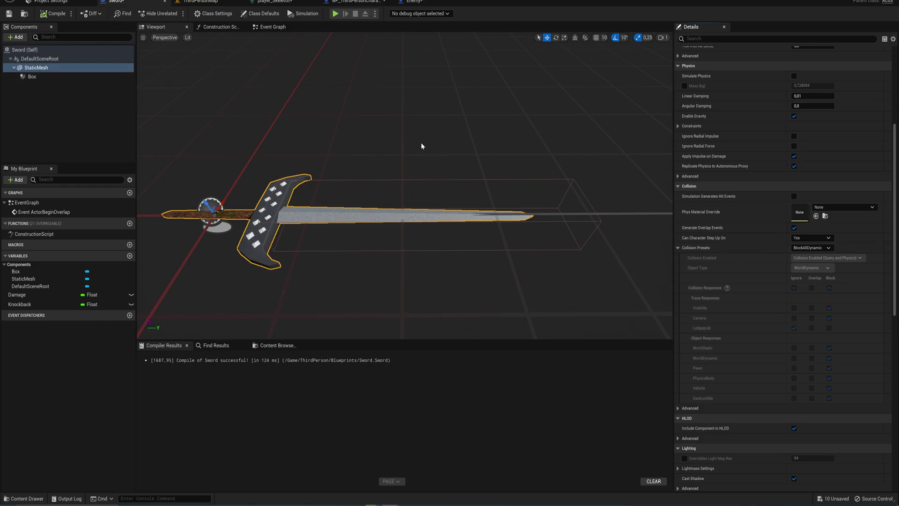
- Open the collision preset options of the Sword's StaticMesh, and play-test by moving the character around the Enemy before ending play
left_click(824, 251)
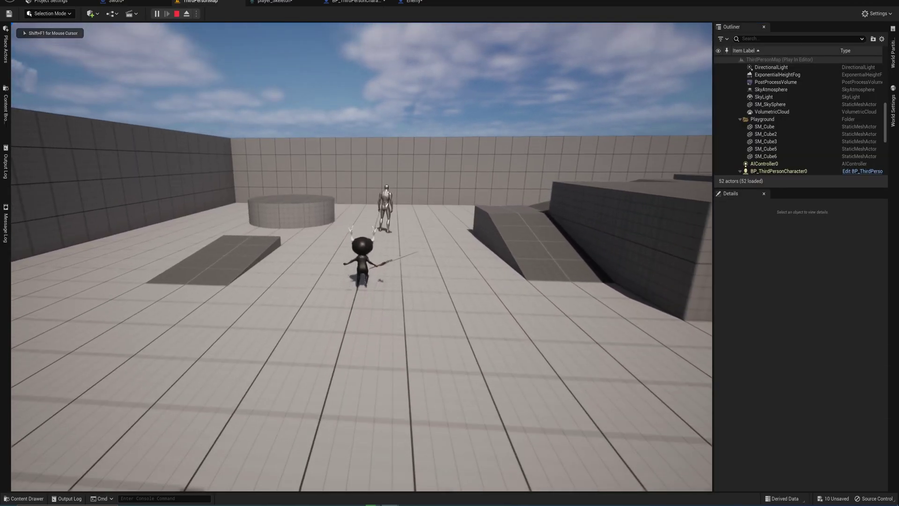
key("w")
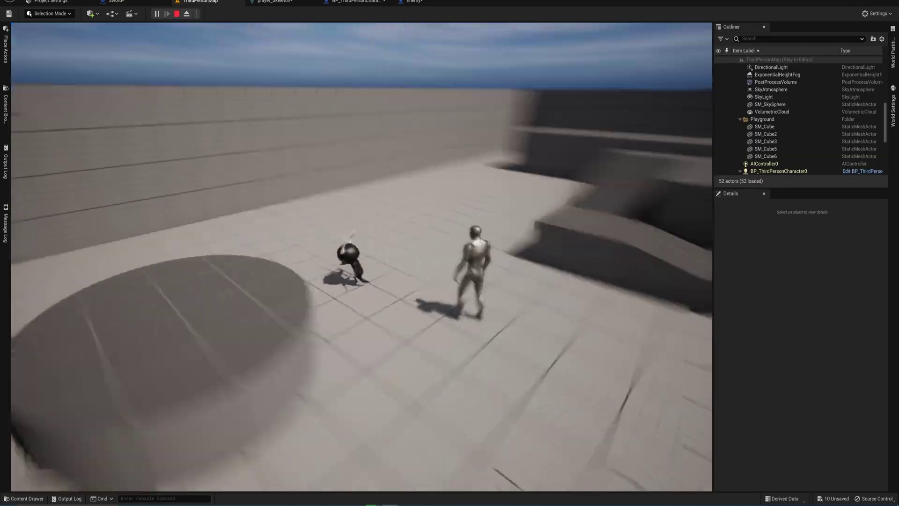
key("a")
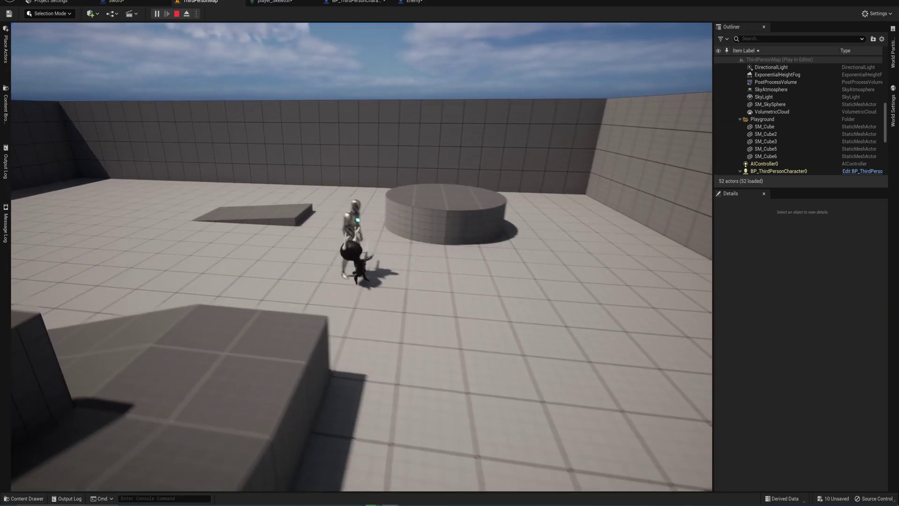
key("d")
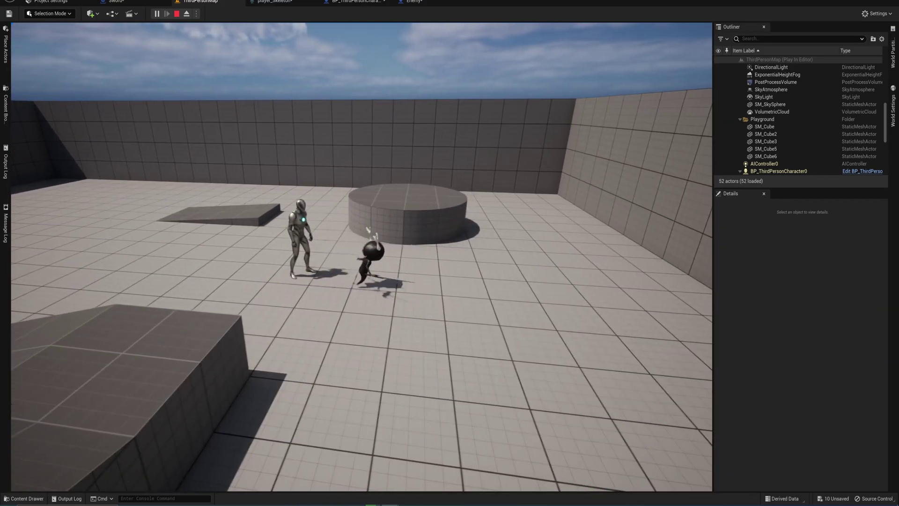
key("a")
key("a")
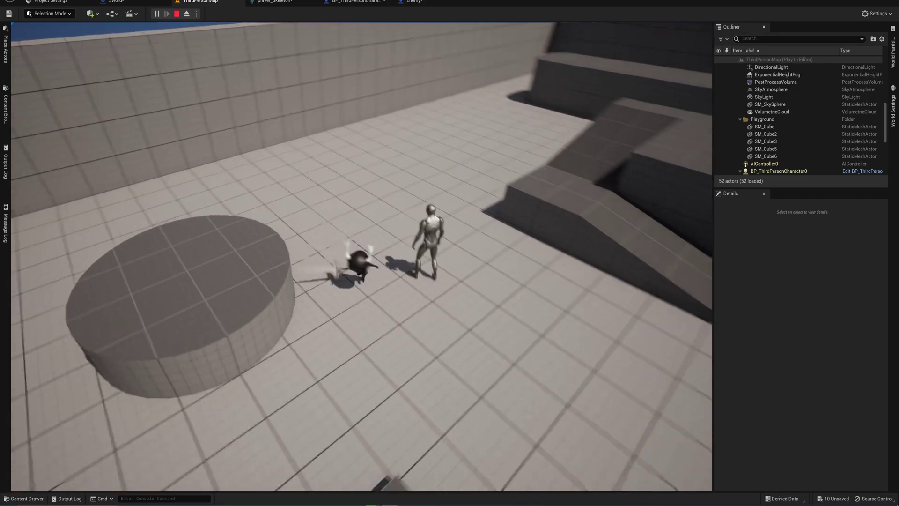
key("d")
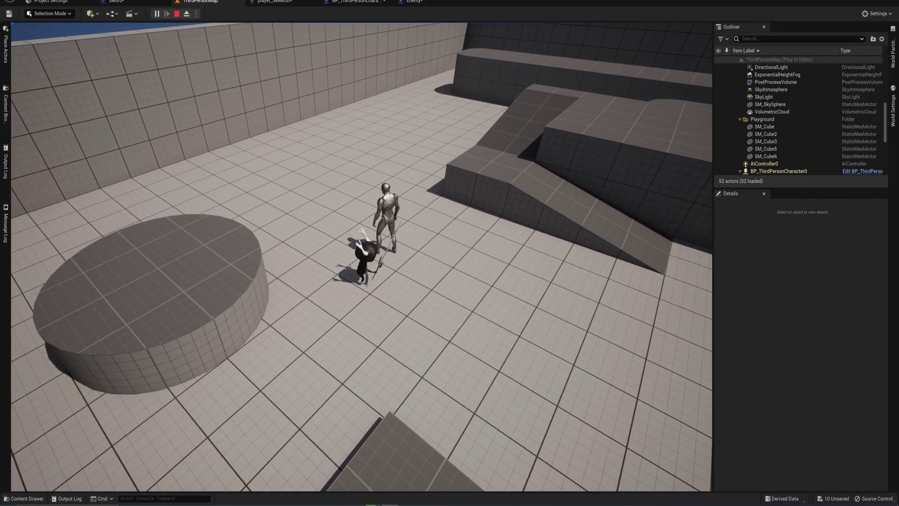
key("Escape")
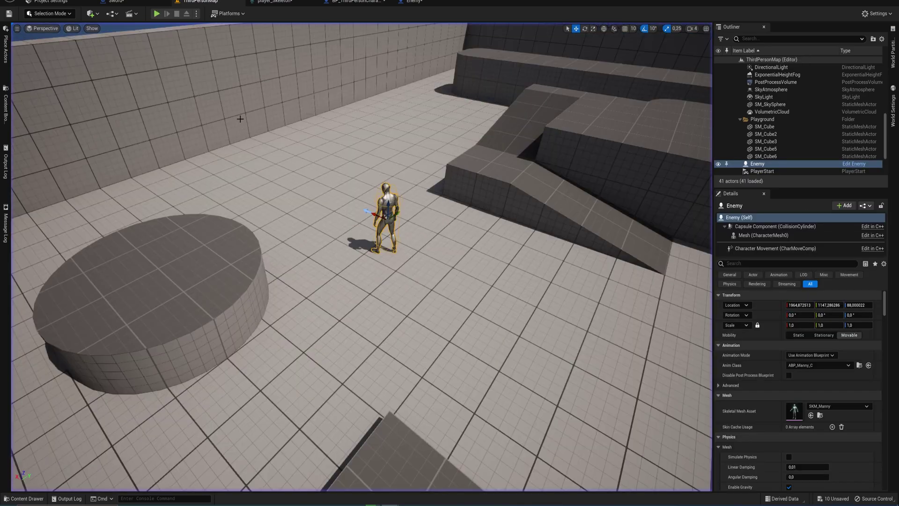
- In the Sword's Event Graph, insert a Print String after SET Health that prints the updated Health value, and compile
left_click(135, 3)
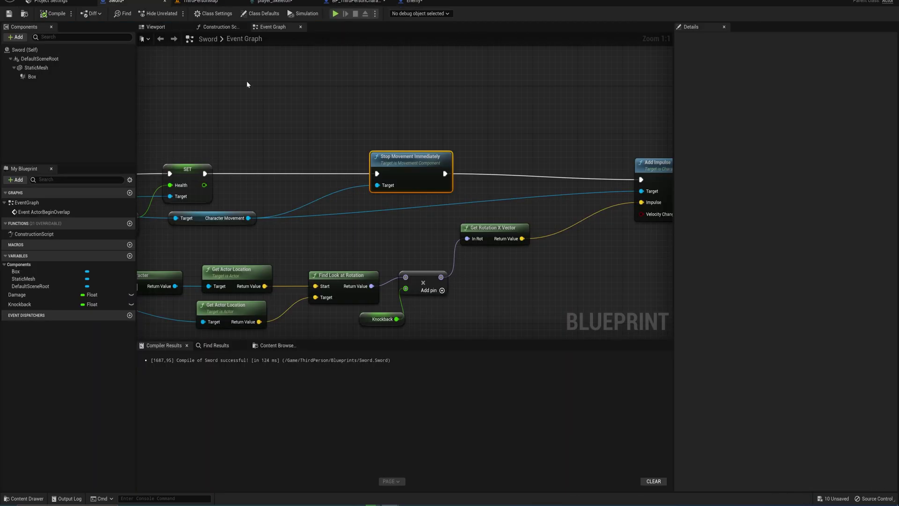
right_click_drag(215, 176, 337, 167)
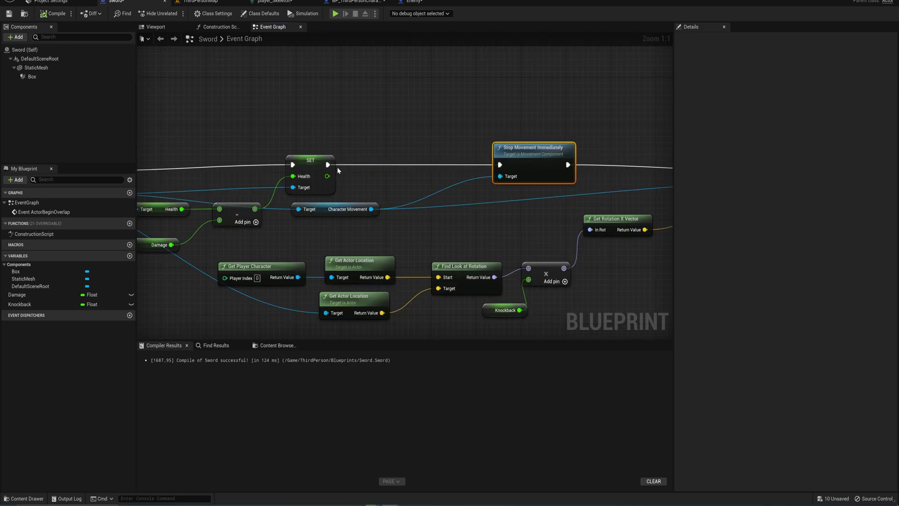
left_click_drag(327, 164, 380, 156)
type("print")
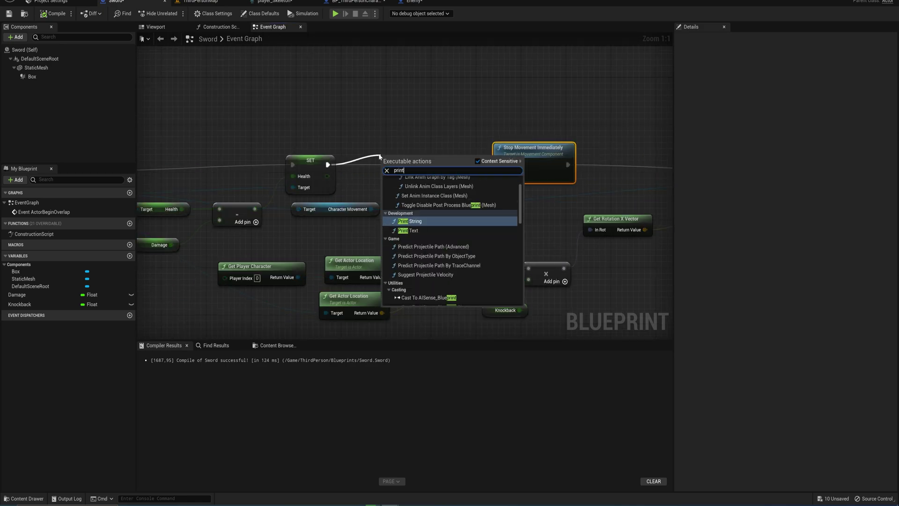
key("Return")
left_click_drag(327, 176, 388, 183)
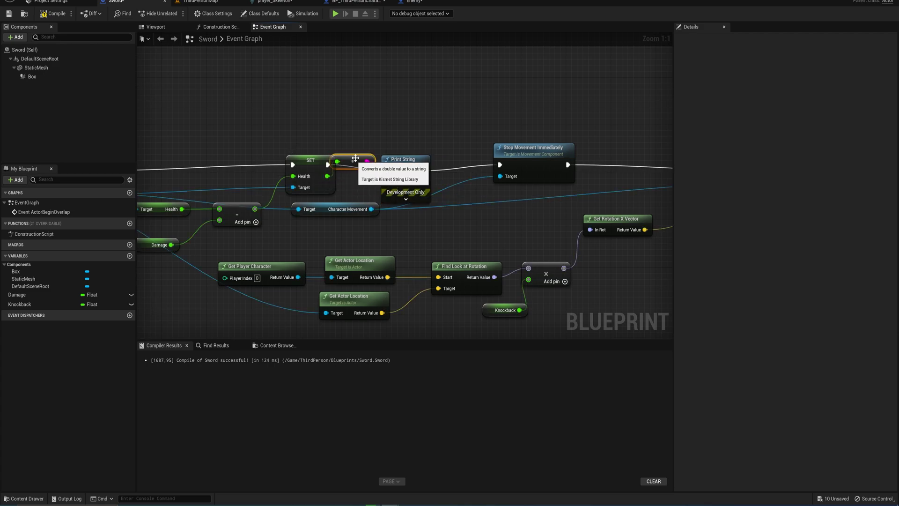
left_click(53, 13)
- Play-test ThirdPersonMap by running the character around the Enemy to check the printed Health values
left_click(206, 2)
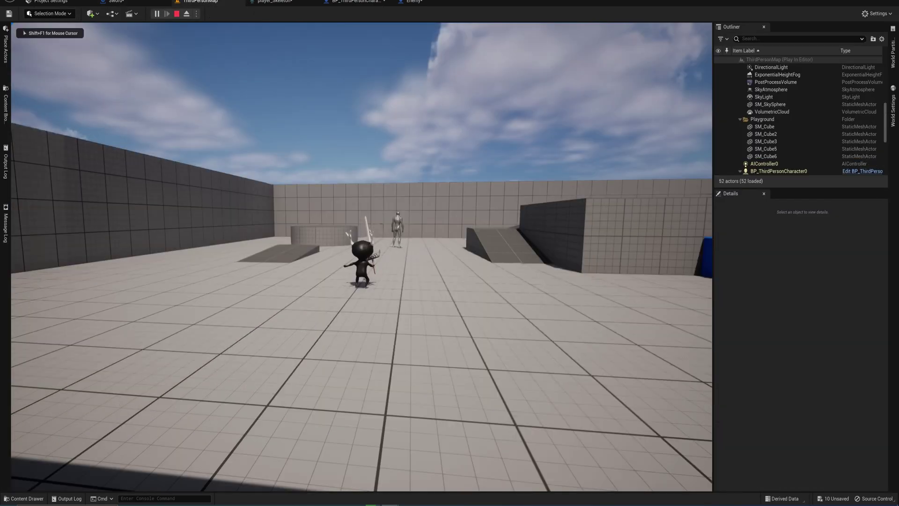
key("w")
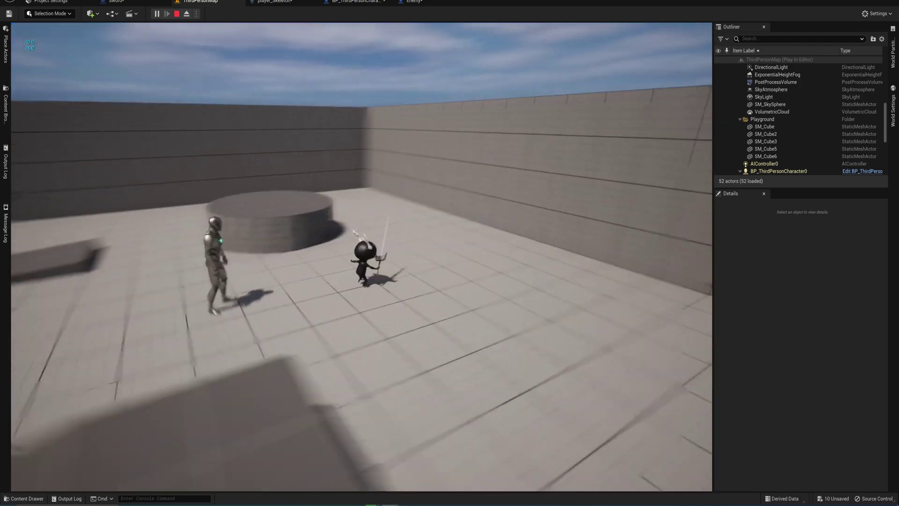
key("a")
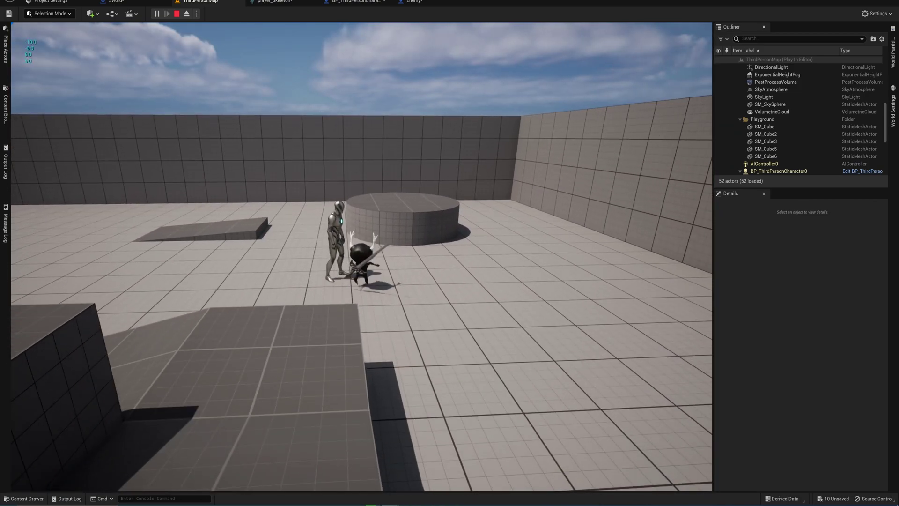
key("a")
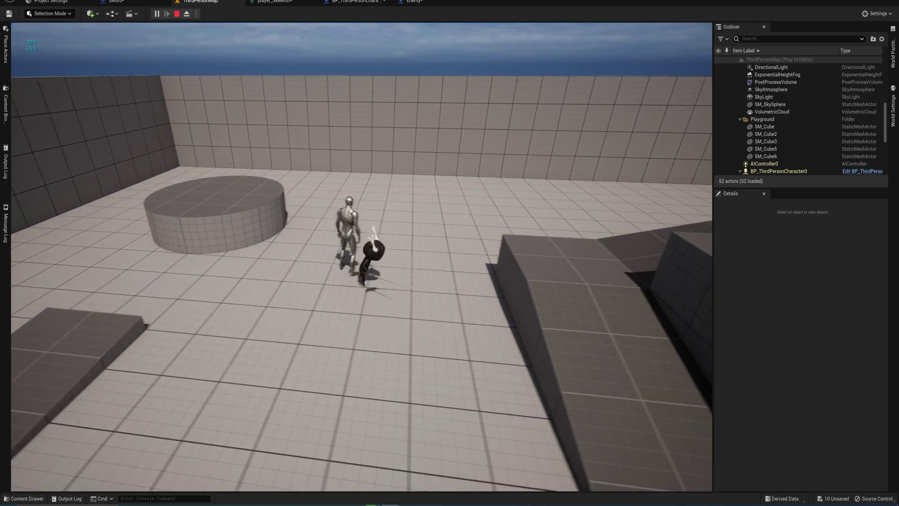
key("s")
key("w")
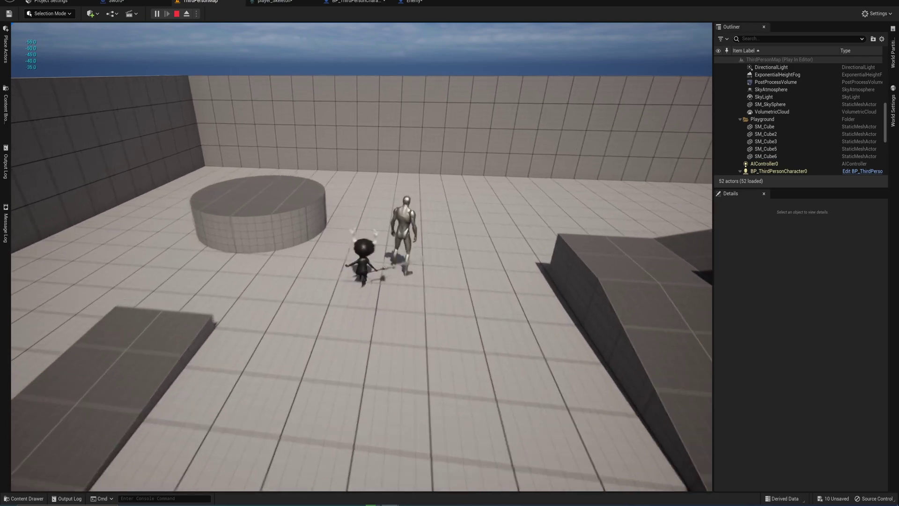
key("s")
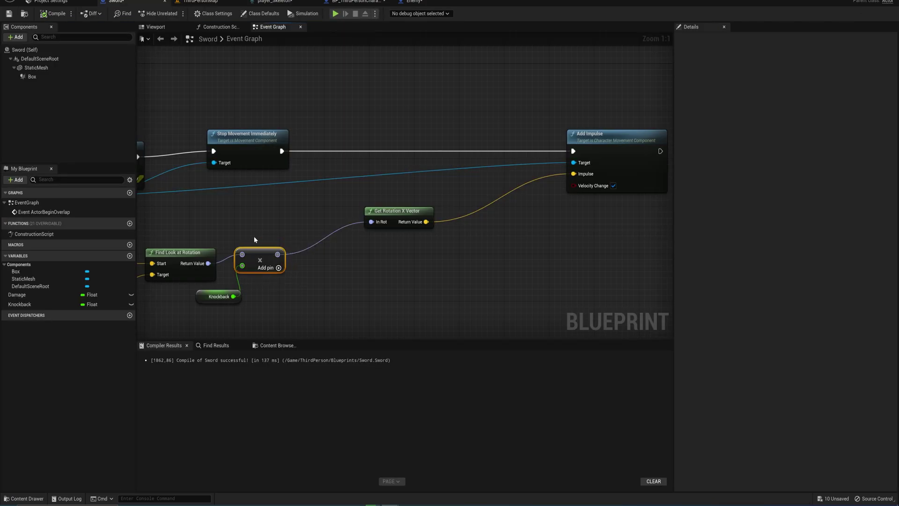
- Insert a Multiply node between the Sword graph's Get Rotation X Vector and Add Impulse's Impulse input, rearranging the nearby nodes
left_click_drag(268, 259, 302, 252)
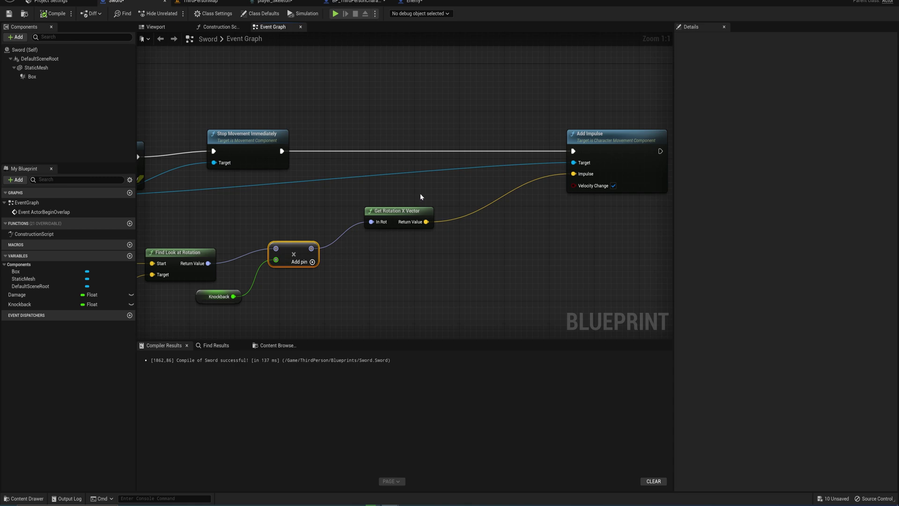
left_click_drag(406, 193, 316, 264)
left_click_drag(390, 212, 440, 233)
type("*")
key("Return")
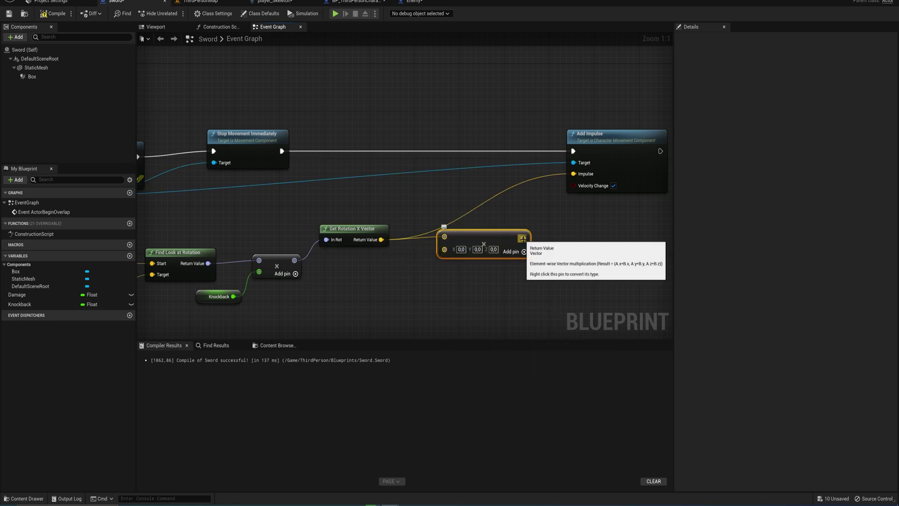
left_click_drag(522, 238, 574, 174)
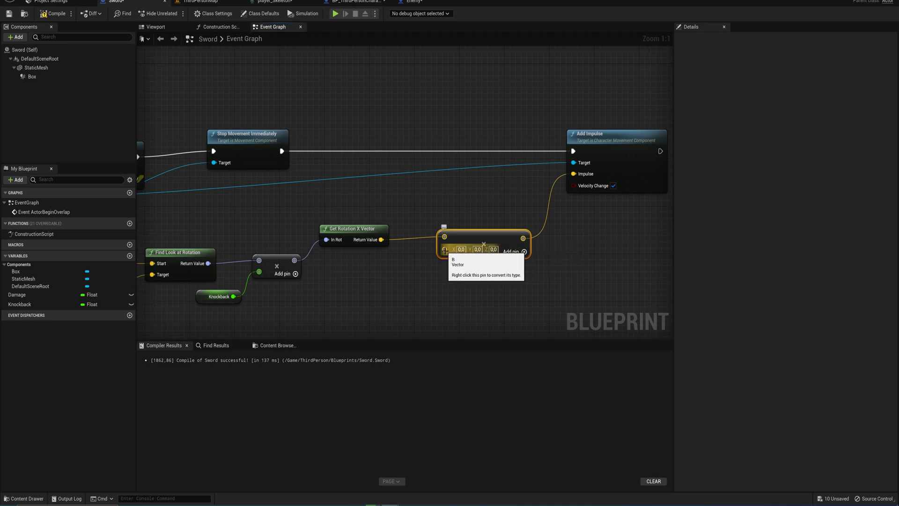
- Convert the new Multiply node's second input to Float (double-precision), set it to 100, and compile the Sword blueprint
right_click(444, 250)
mouse_move(500, 358)
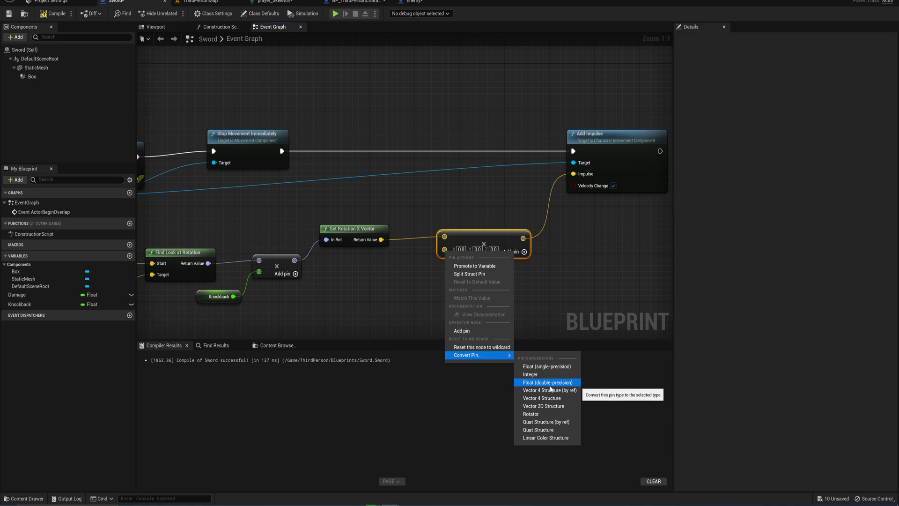
left_click(548, 382)
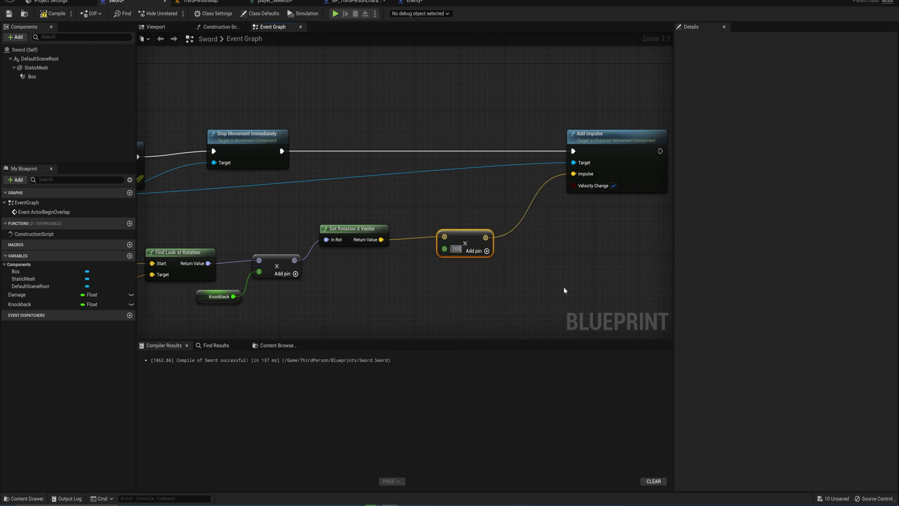
left_click(53, 13)
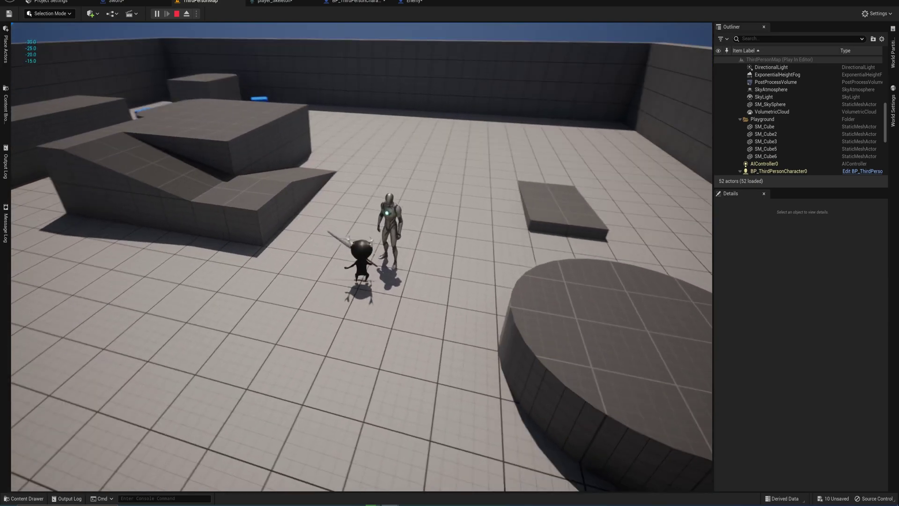
- Play-test the knockback in two runs by moving the character towards and away from the Enemy
key("w")
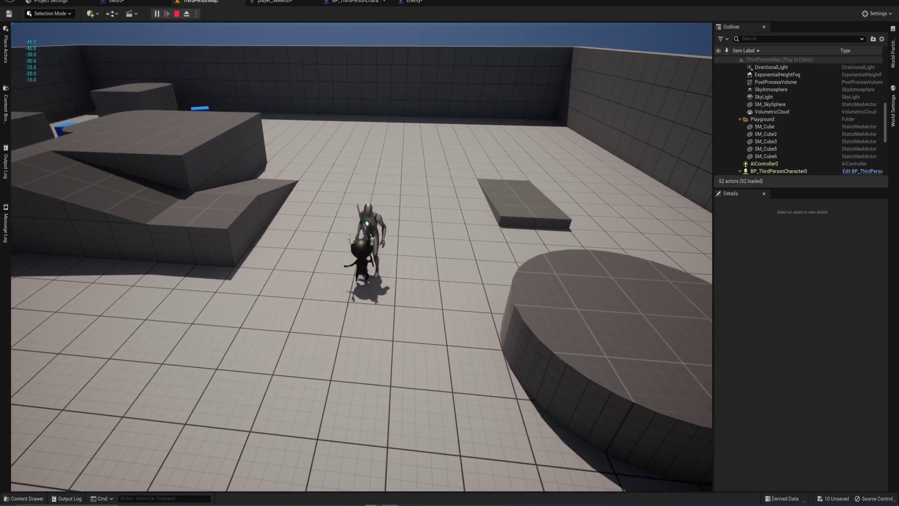
key("s")
key("Escape")
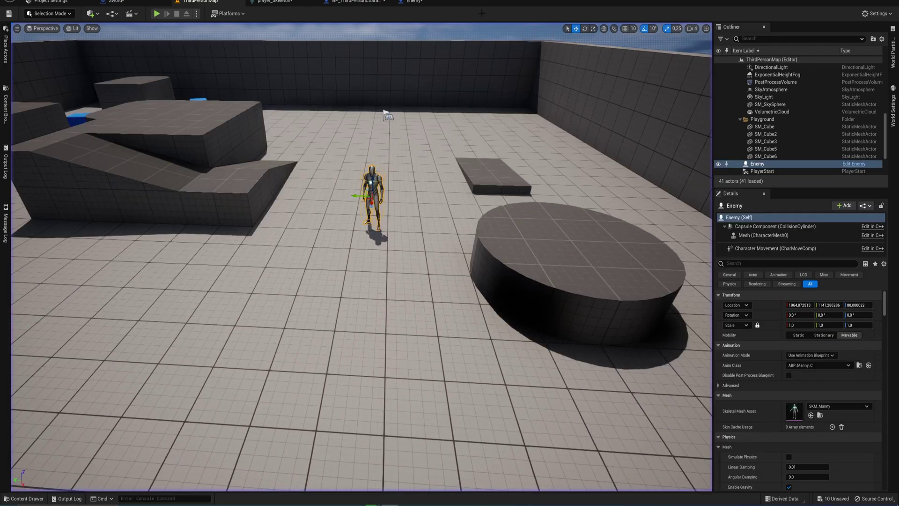
key("alt+p")
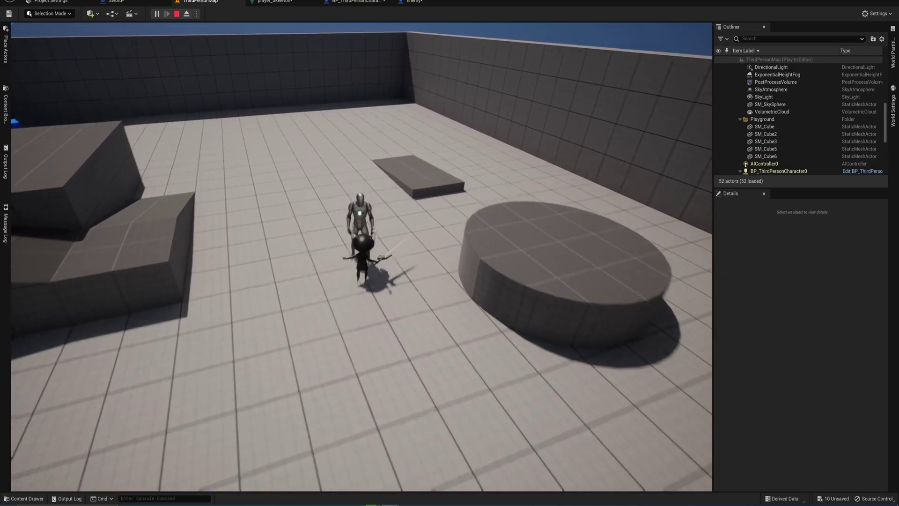
key("s")
key("w")
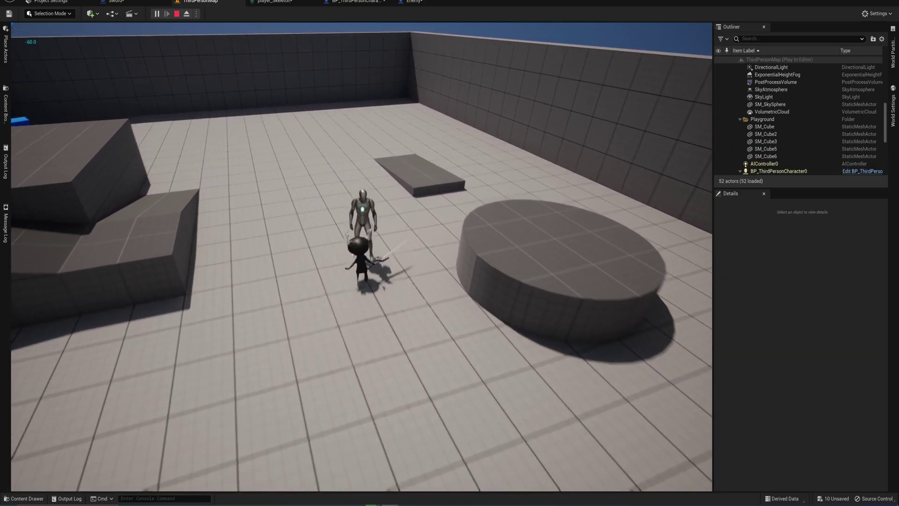
key("s")
key("w")
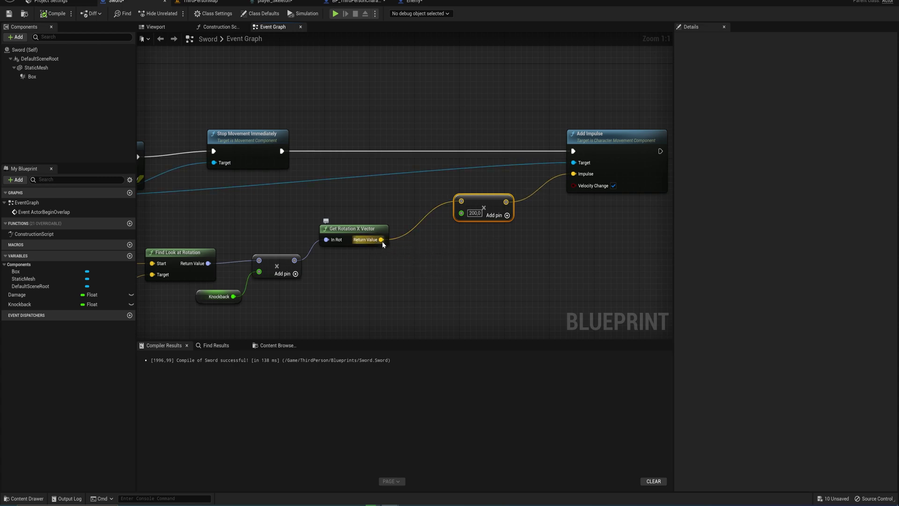
- Place a Get Up Vector node in the Sword graph and add its result to the Get Rotation X Vector output
right_click(361, 273)
type("get up")
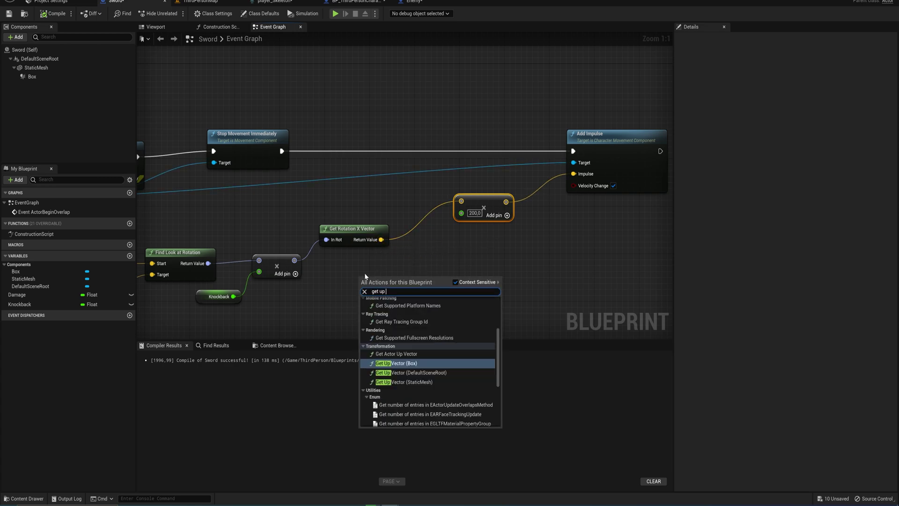
scroll(373, 336, "up", 3)
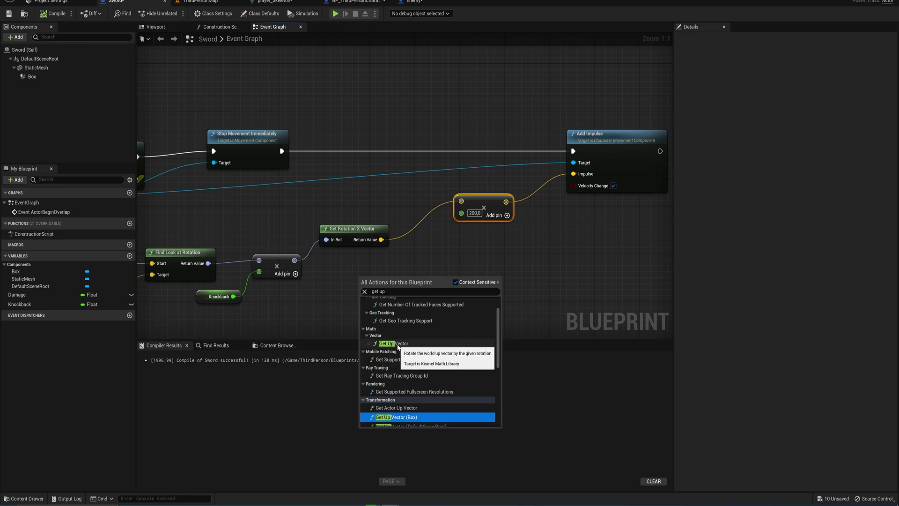
left_click(397, 343)
left_click_drag(381, 239, 408, 231)
type("+")
key("Return")
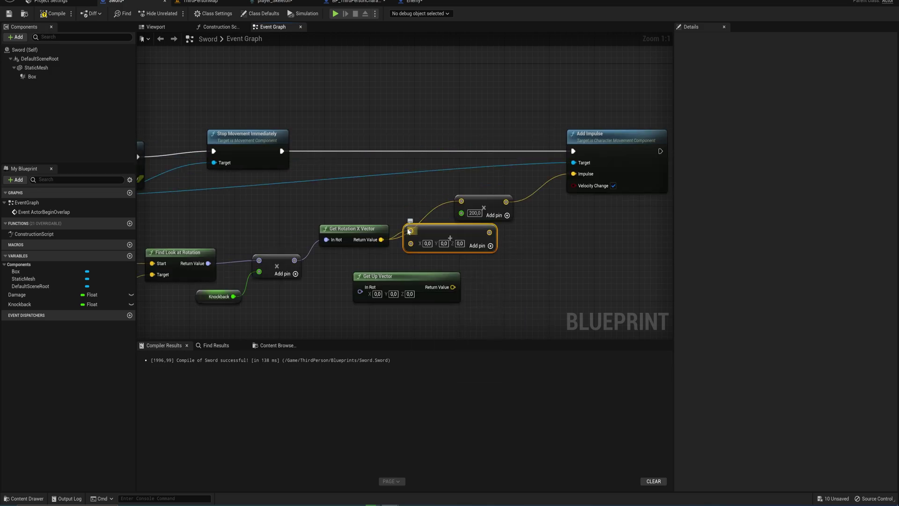
left_click_drag(452, 287, 509, 192)
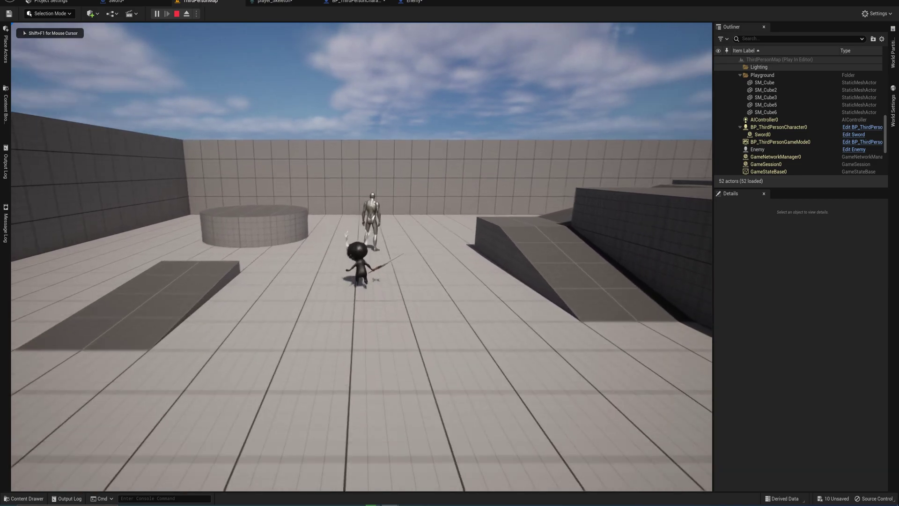
- Play-test the knockback by repeatedly attacking the Enemy with the sword while following it, and end play
key("w")
key("s")
left_click(361, 256)
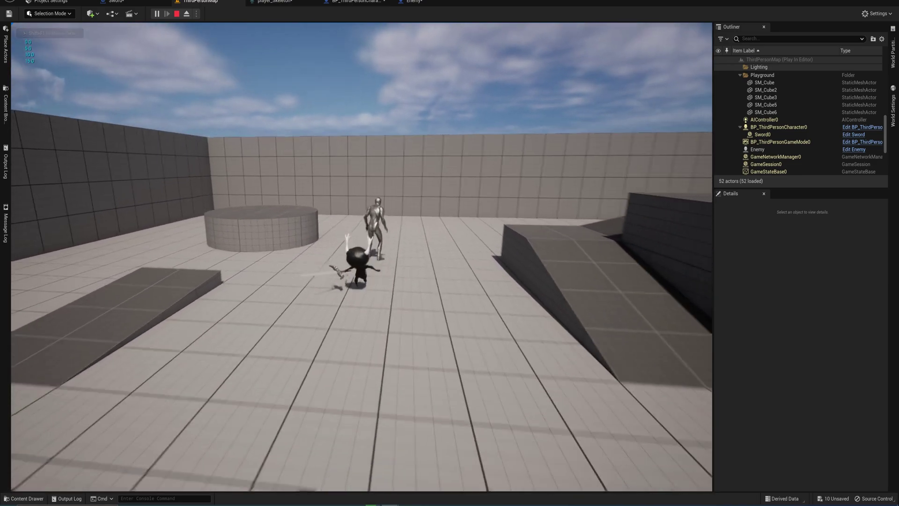
key("w")
left_click(361, 257)
left_click(361, 257)
left_click(361, 257)
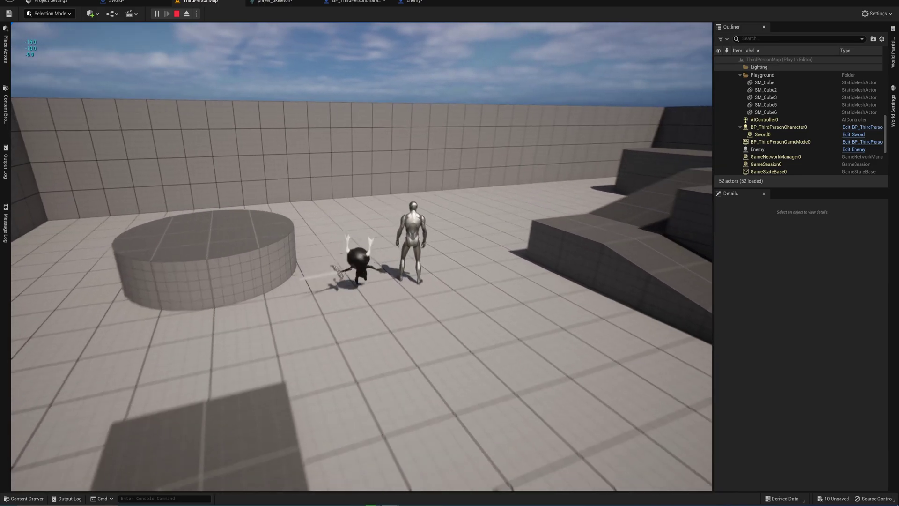
left_click(361, 256)
key("w")
left_click(361, 257)
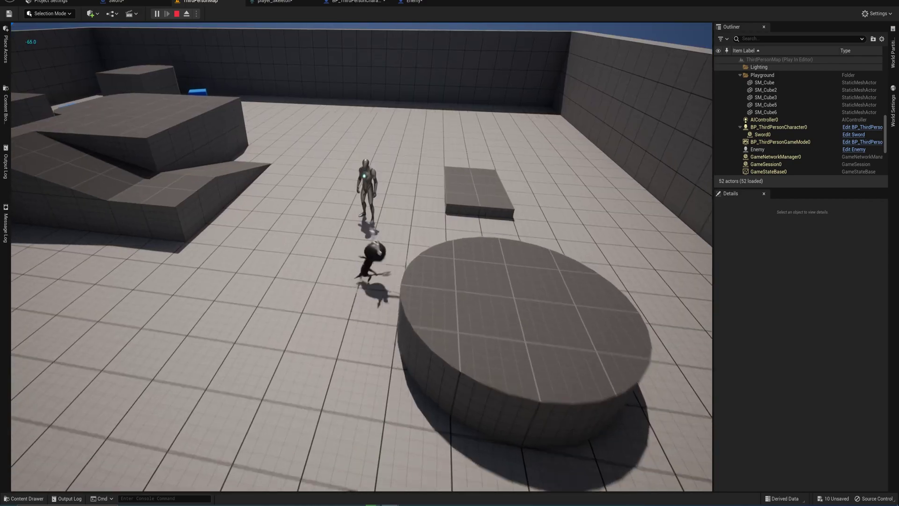
key("w")
left_click(361, 256)
key("w")
left_click(361, 257)
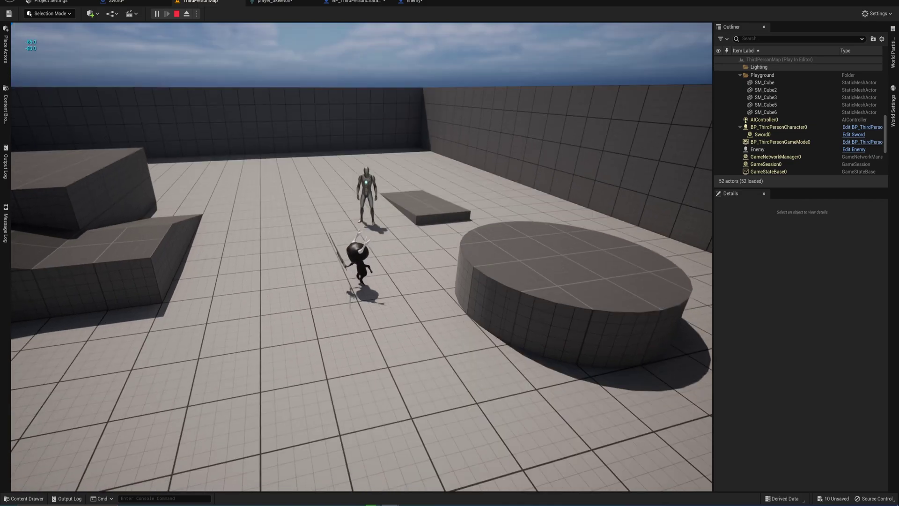
key("Escape")
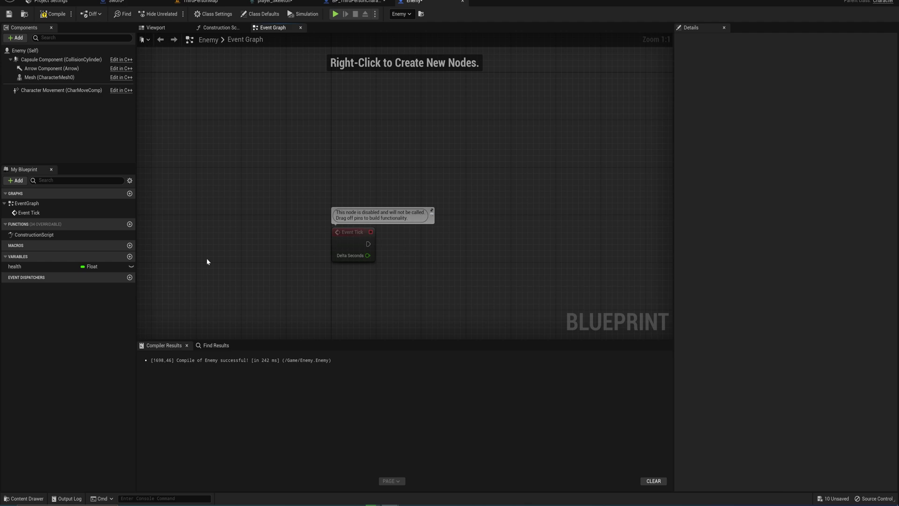
- In the Enemy's Event Graph, reposition Event Tick and compare the health variable against 0 with a Less Equal node
left_click(352, 240)
left_click_drag(352, 240, 307, 197)
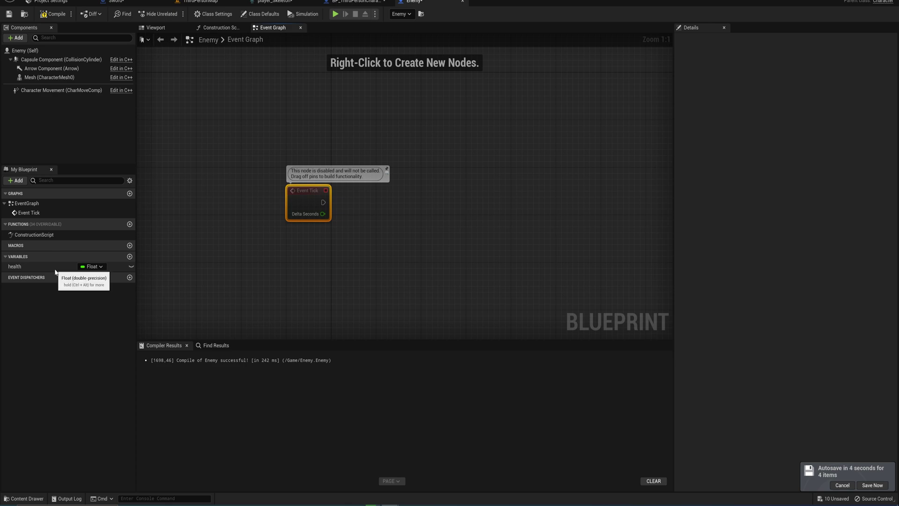
mouse_move(33, 266)
left_mouse_down("ctrl")
mouse_move(355, 257)
mouse_move(397, 230)
left_mouse_up("ctrl")
type("<")
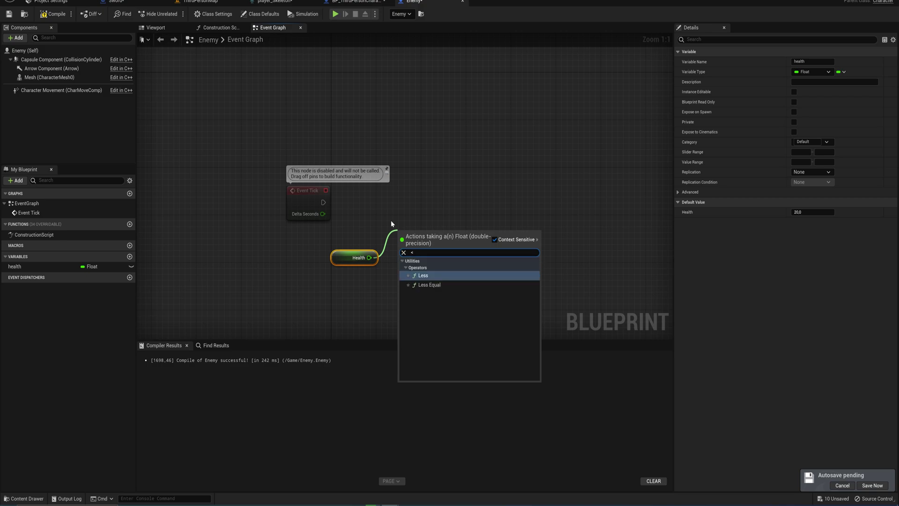
key("Down")
key("Return")
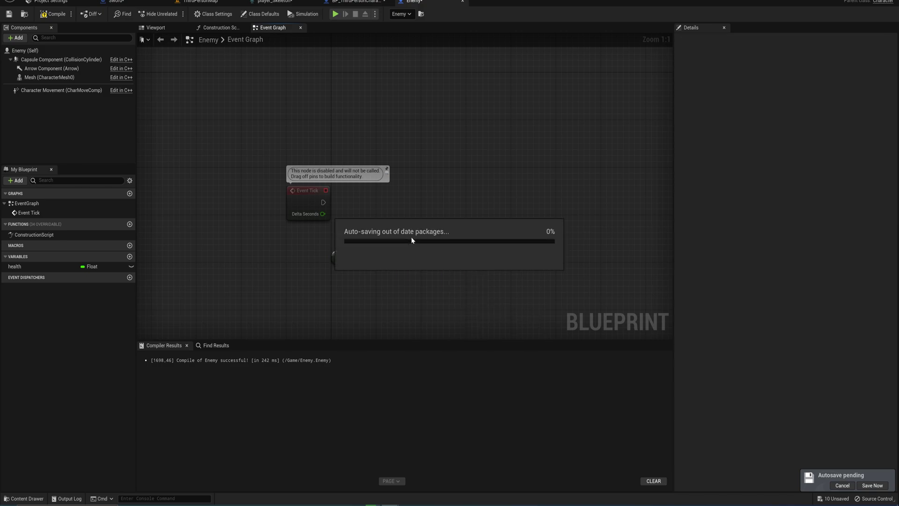
- Add a Branch executed by Event Tick, using the Less Equal result as its Condition
left_click(471, 193)
left_click_drag(477, 218, 448, 241)
left_click_drag(476, 206, 323, 202)
- Run a Destroy Actor node on self from the Branch's True output
left_click_drag(525, 207, 582, 197)
type("des")
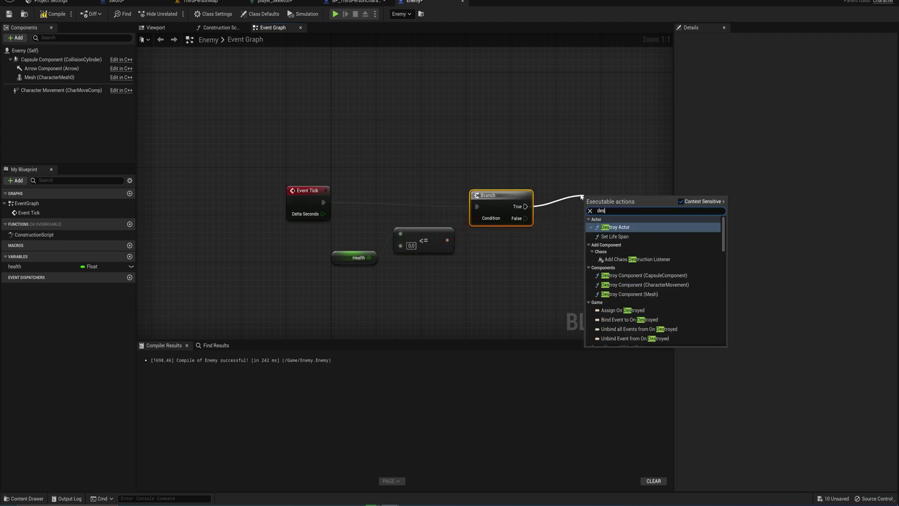
type("t")
key("Return")
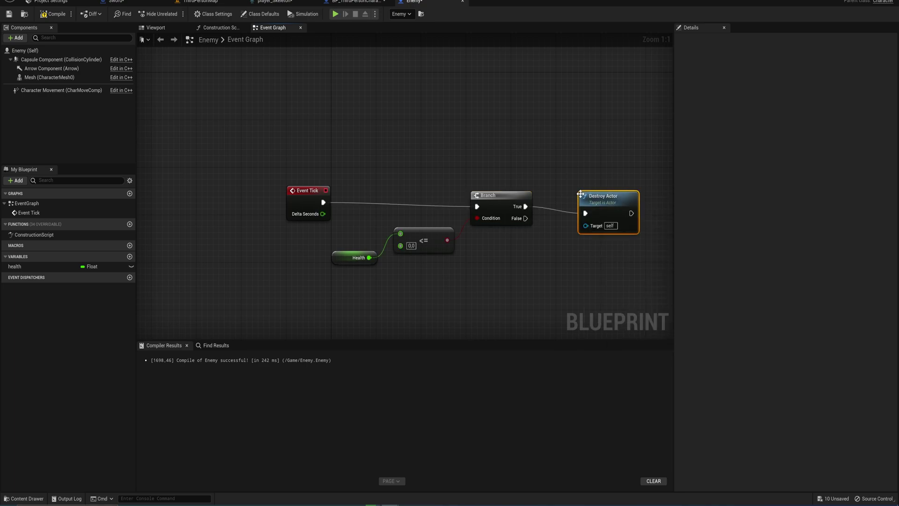
- Move the Health, Less Equal, Branch and Destroy Actor nodes together closer to Event Tick in the Enemy graph
right_click_drag(572, 167, 514, 173)
mouse_move(552, 165)
left_mouse_down()
mouse_move(380, 273)
mouse_move(300, 310)
left_mouse_up()
left_click_drag(433, 207, 406, 201)
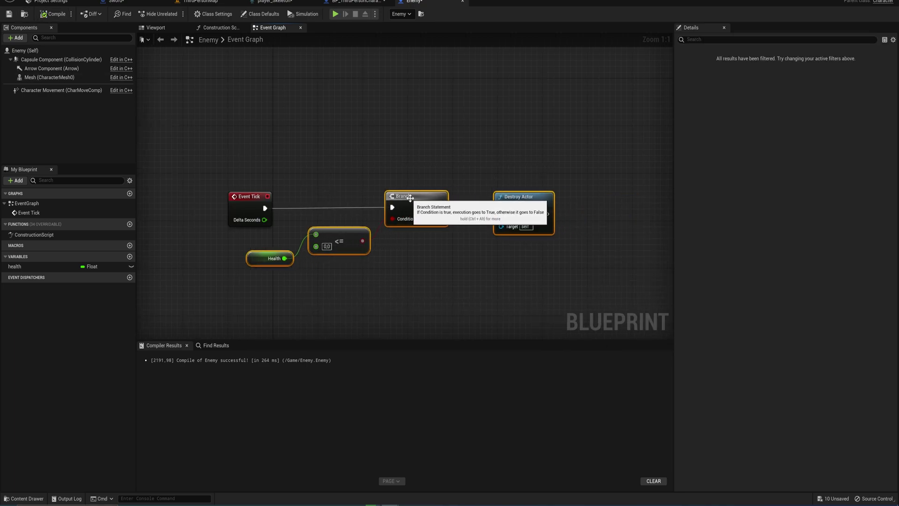
left_click(420, 167)
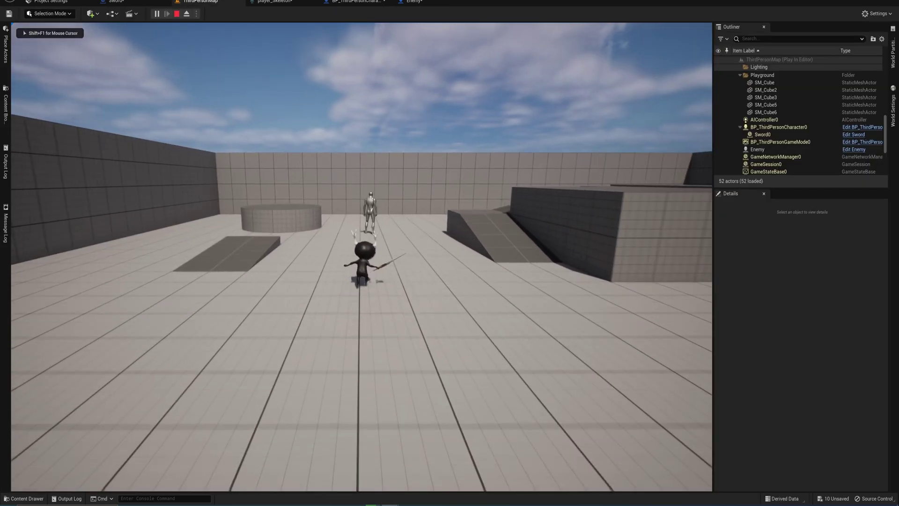
- Play-test the Enemy's destruction by running up to it and striking it repeatedly with the sword, and end play
key("w")
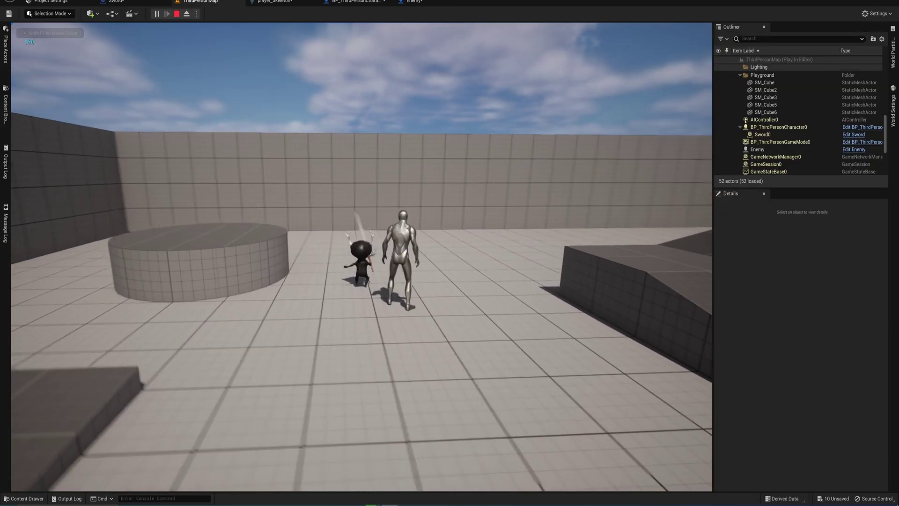
left_click(362, 257)
left_click(362, 257)
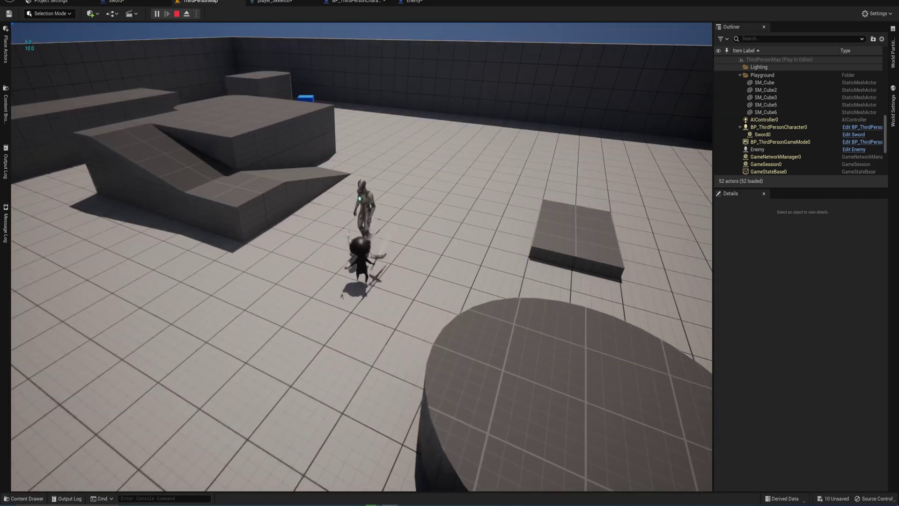
left_click(361, 257)
key("Escape")
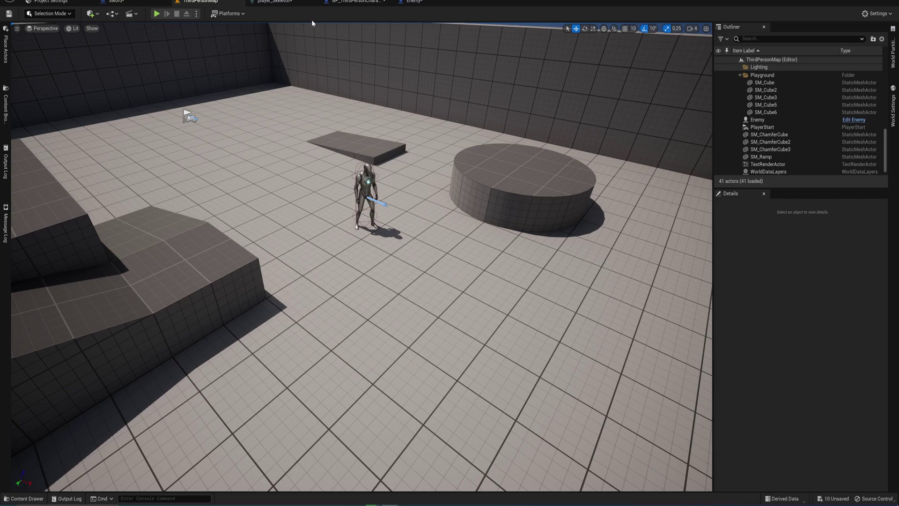
- In the Sword blueprint's Event Graph, add a custom event named SwordBoxState
left_click(139, 6)
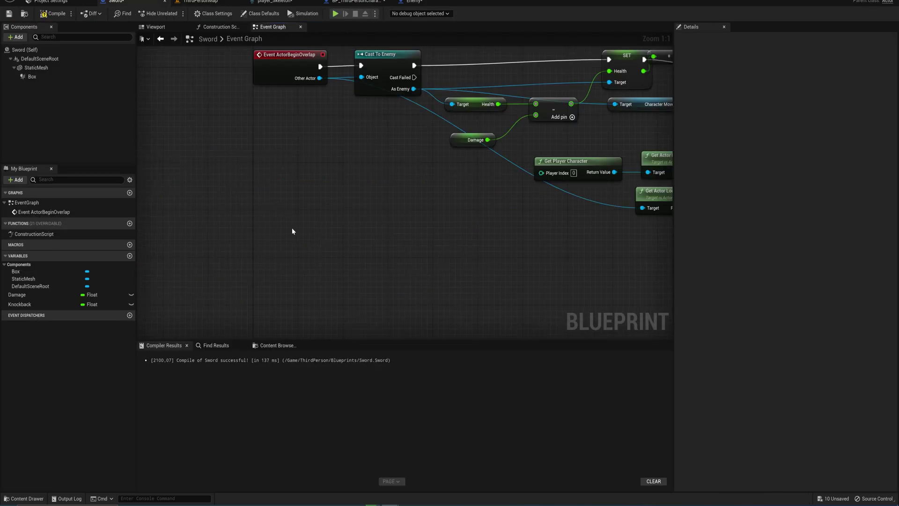
right_click(231, 263)
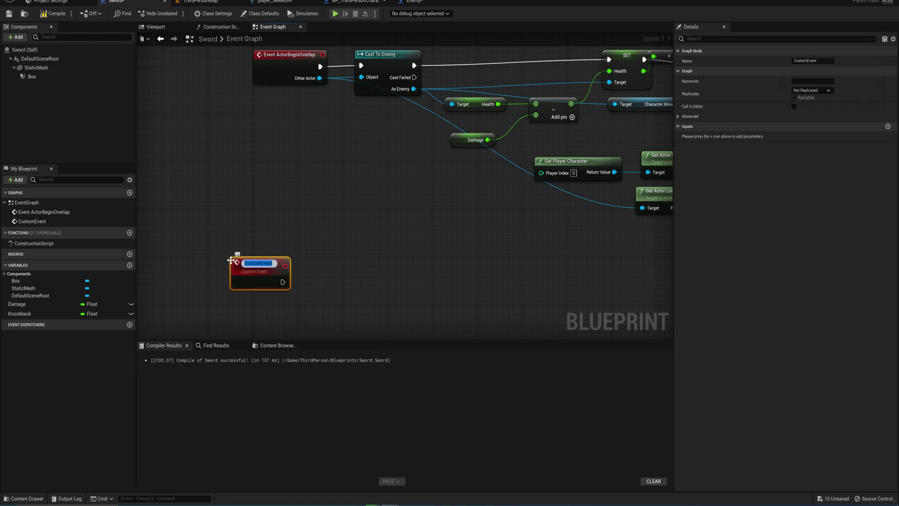
type("Sword")
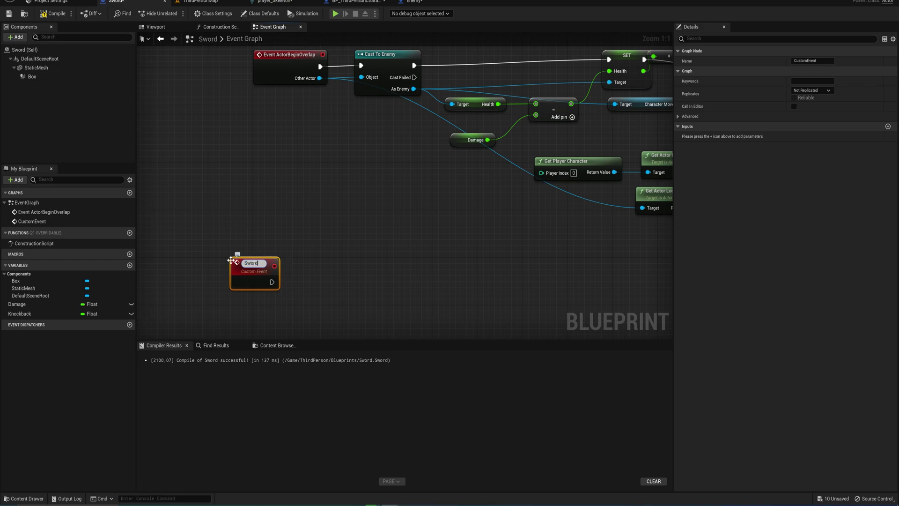
type("BoxState")
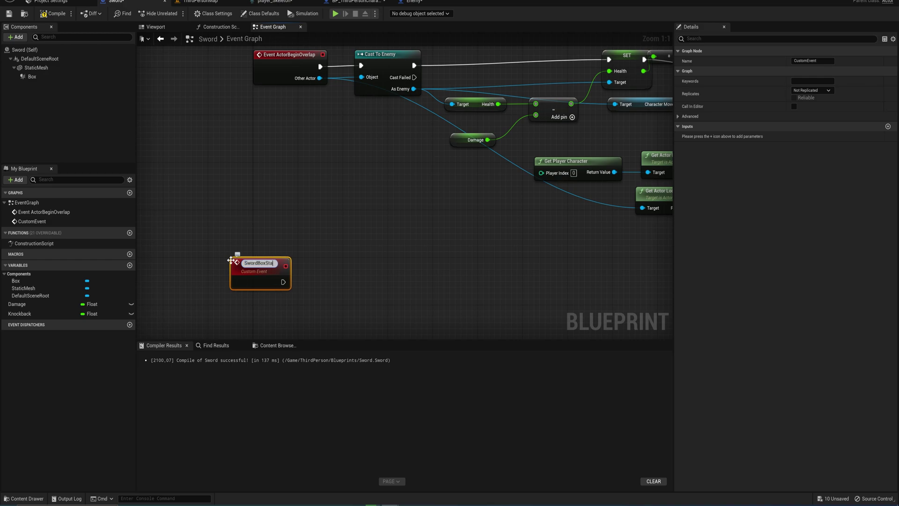
key("Return")
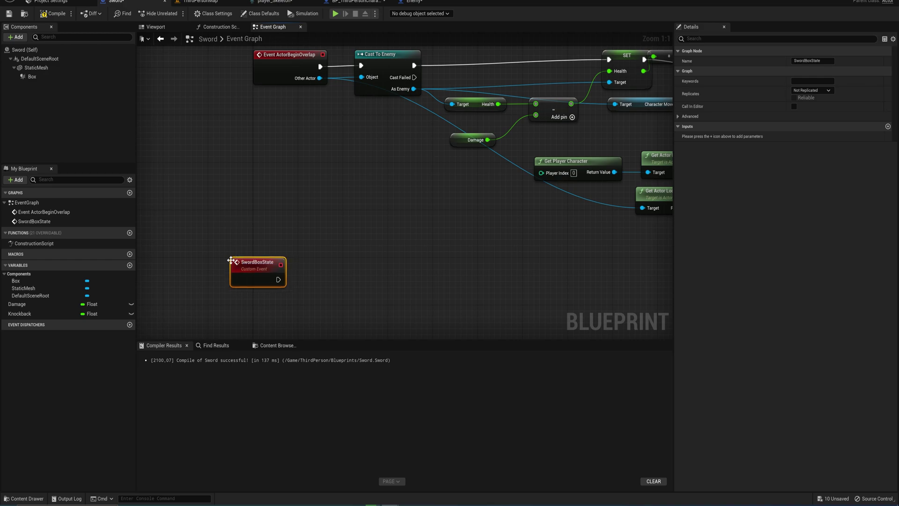
- Give the SwordBoxState event a Boolean input named SwordState
left_click(888, 126)
left_click(705, 136)
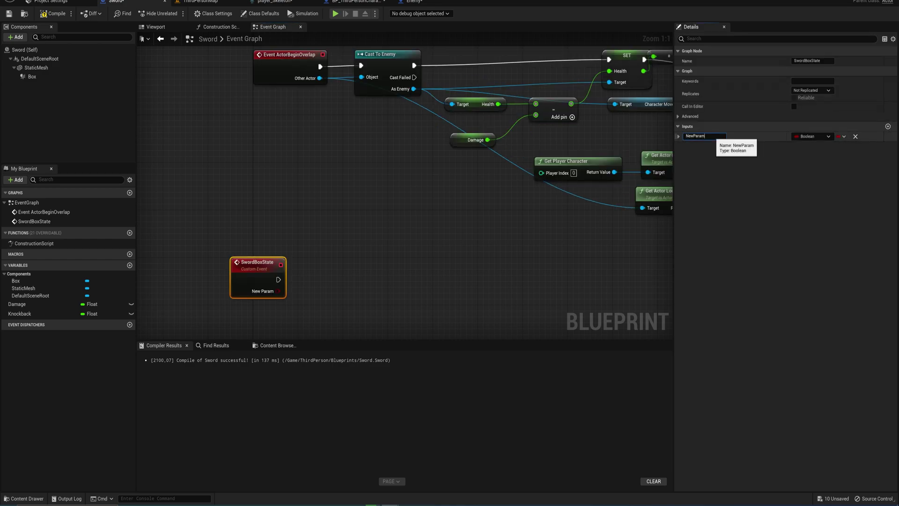
key("ctrl+a")
type("SwordState")
key("Return")
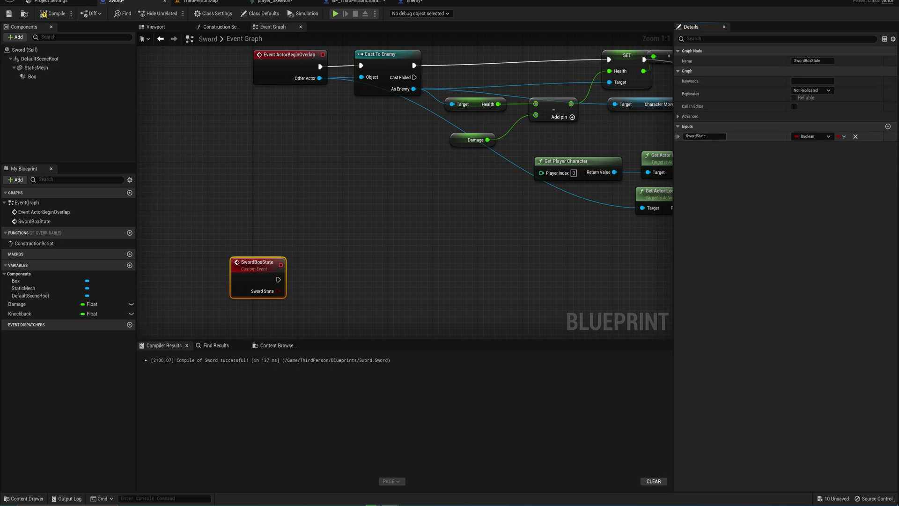
- Add a Set Generate Overlap Events node targeting the Box component and execute it from the SwordBoxState event
right_click_drag(323, 267, 353, 248)
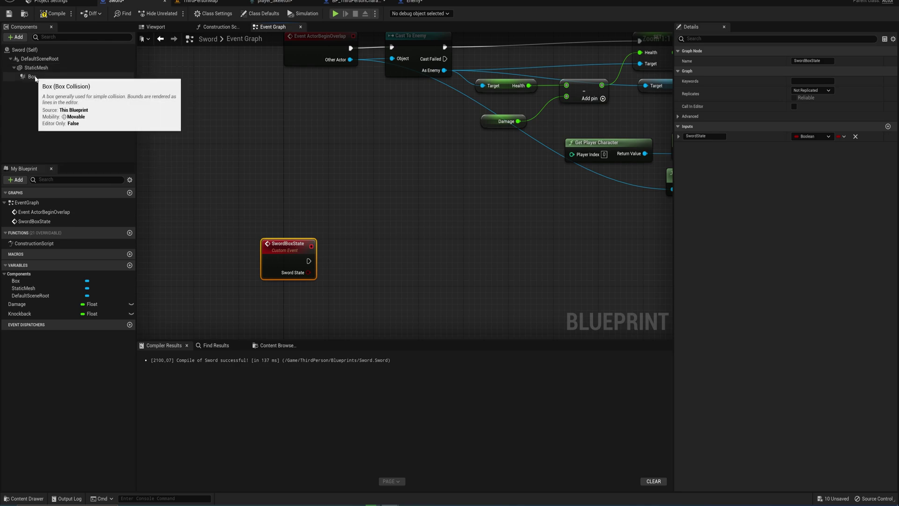
left_click_drag(36, 77, 358, 222)
left_click_drag(308, 153, 351, 187)
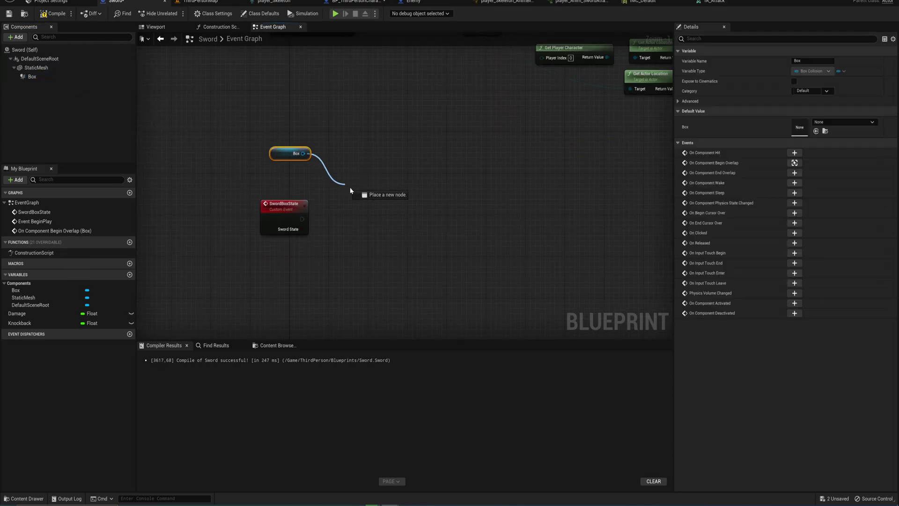
type("set genera")
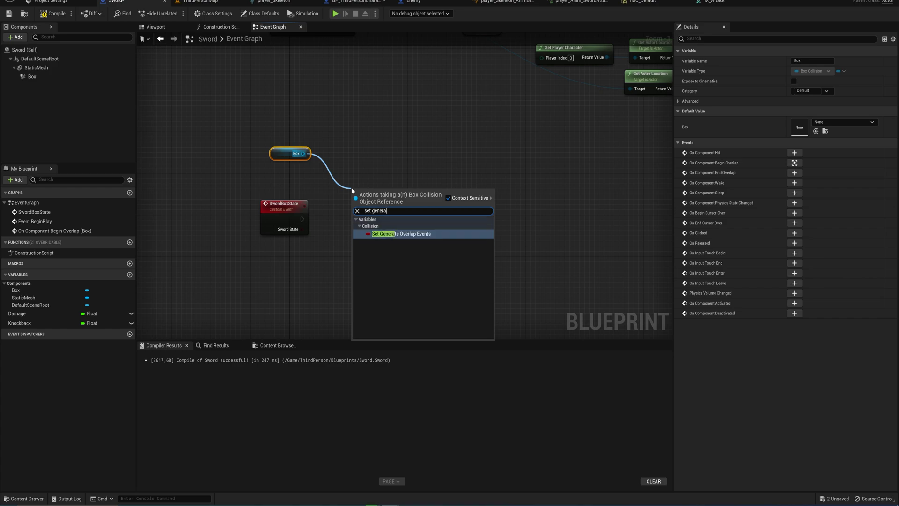
key("Return")
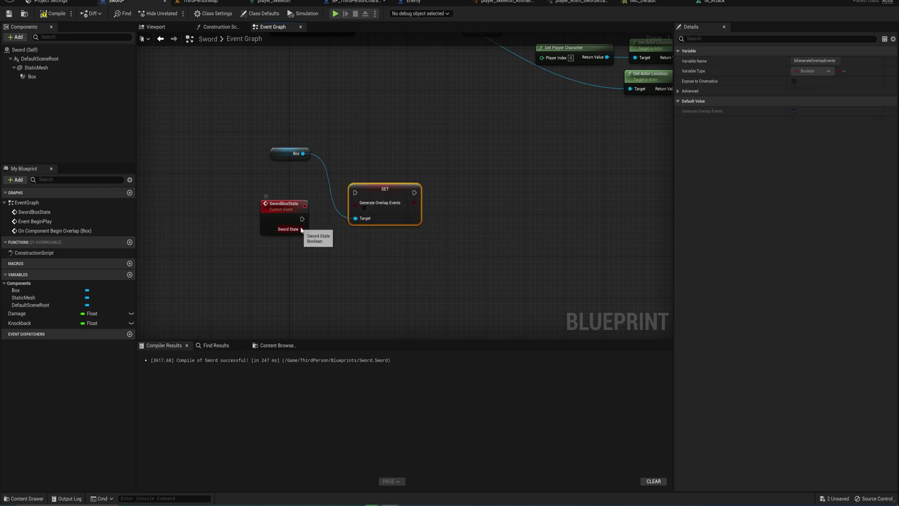
left_click_drag(355, 193, 302, 219)
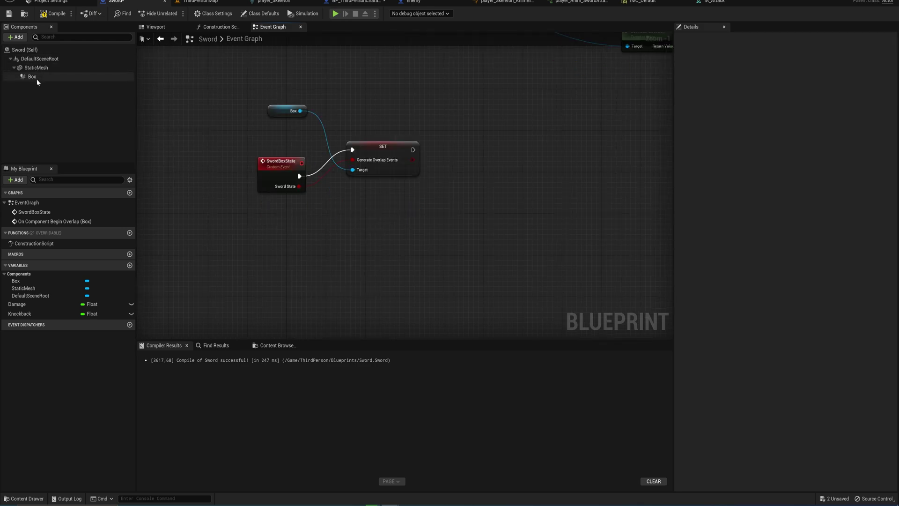
- Disable Generate Overlap Events on the Sword's Box component and compile the blueprint
left_click(36, 78)
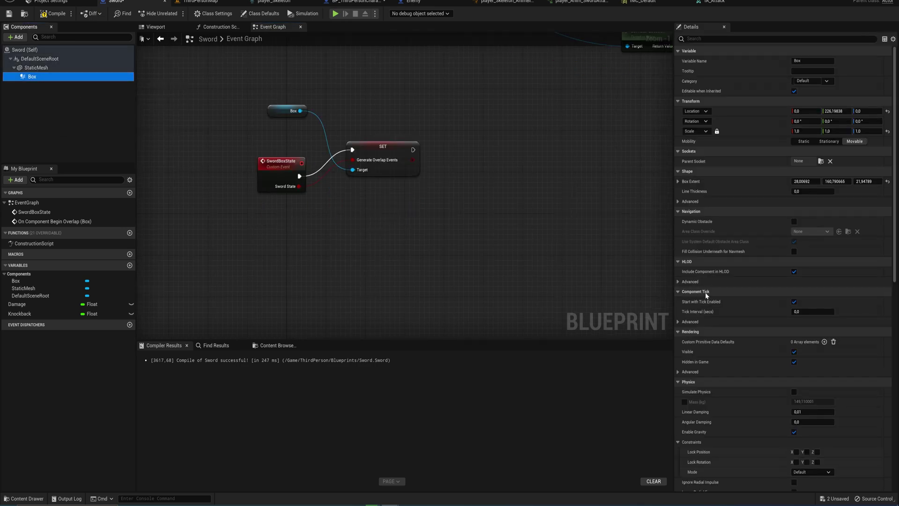
scroll(726, 296, "down", 10)
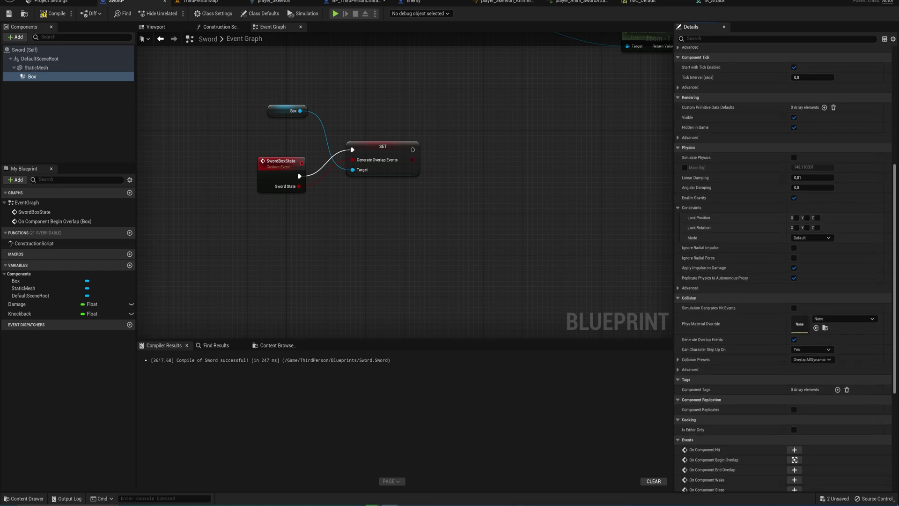
left_click(794, 340)
left_click(54, 17)
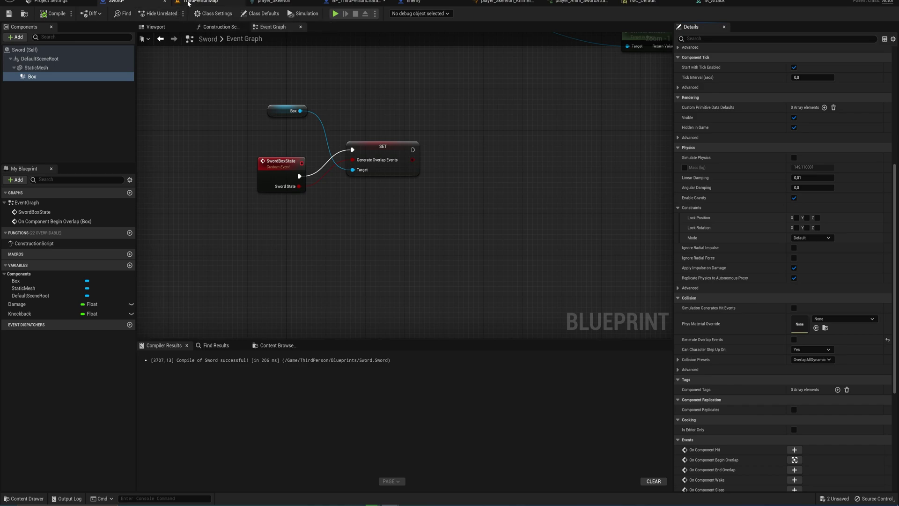
- In the BP_ThirdPersonCharacter Event Graph, add a custom event named SwordOnState with one Boolean input
left_click(356, 2)
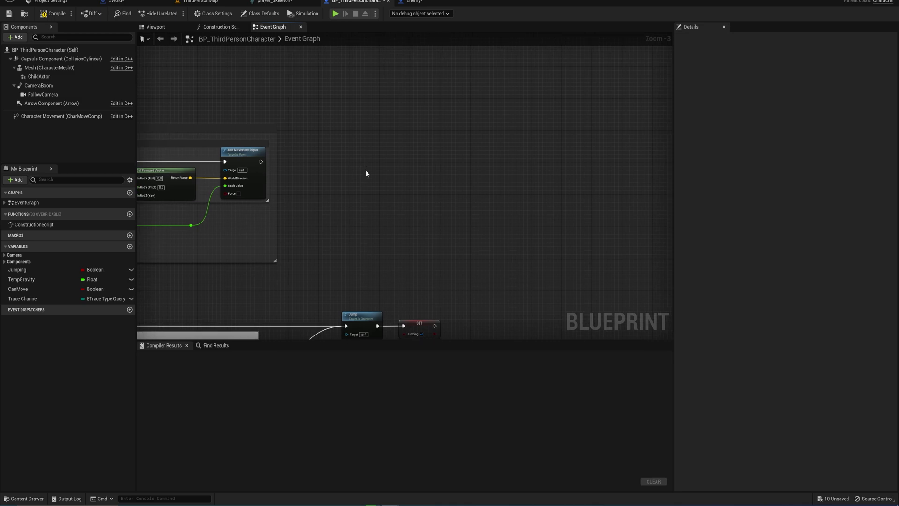
right_click(361, 169)
type("custom event")
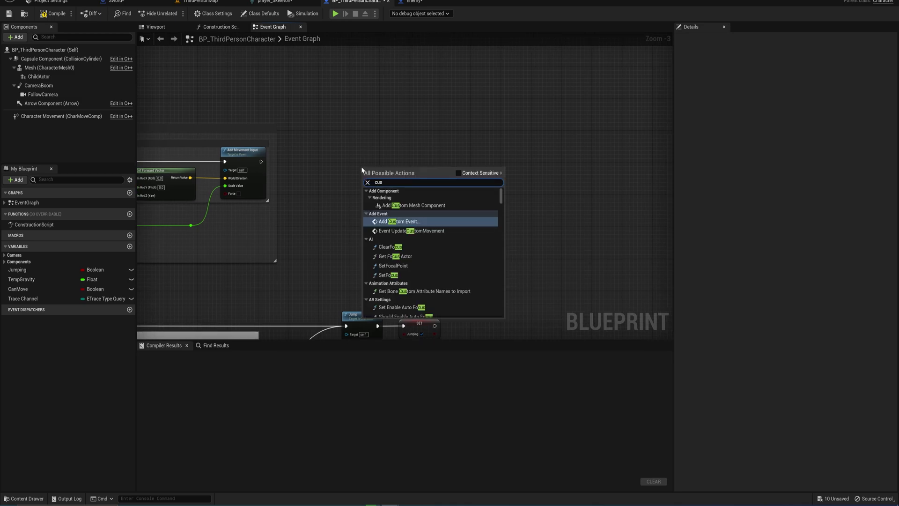
key("Return")
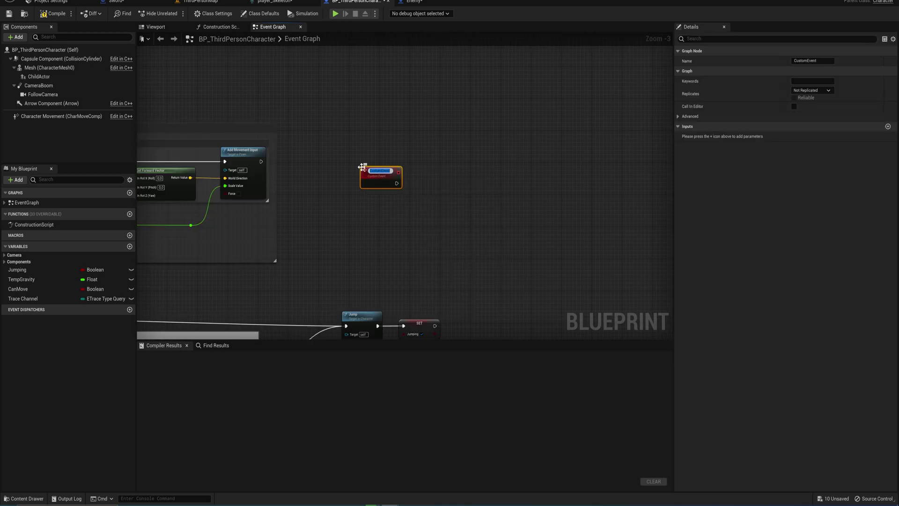
type("Swi")
type("rdOnState")
key("Return")
scroll(462, 176, "up", 3)
left_click(887, 126)
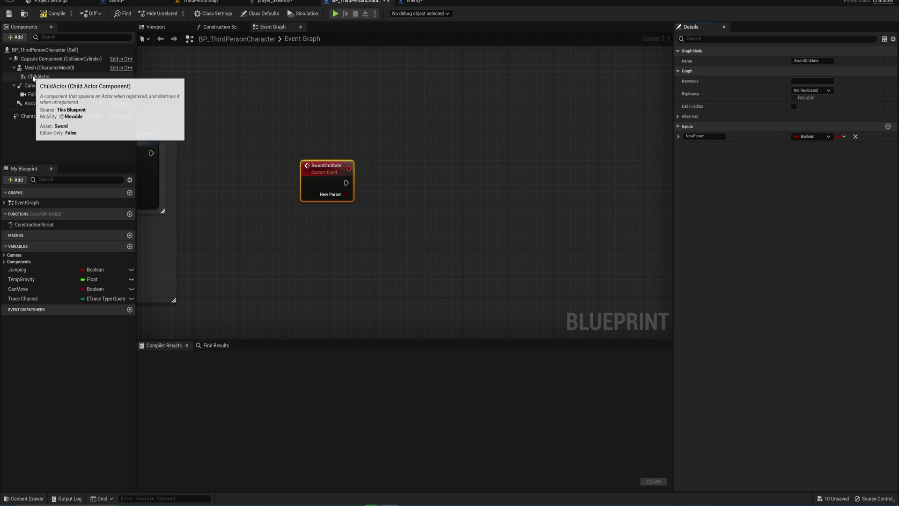
- Place a reference to the ChildActor component beside SwordOnState and feed it into a Cast To Sword node
left_click_drag(39, 76, 407, 236)
type("cas")
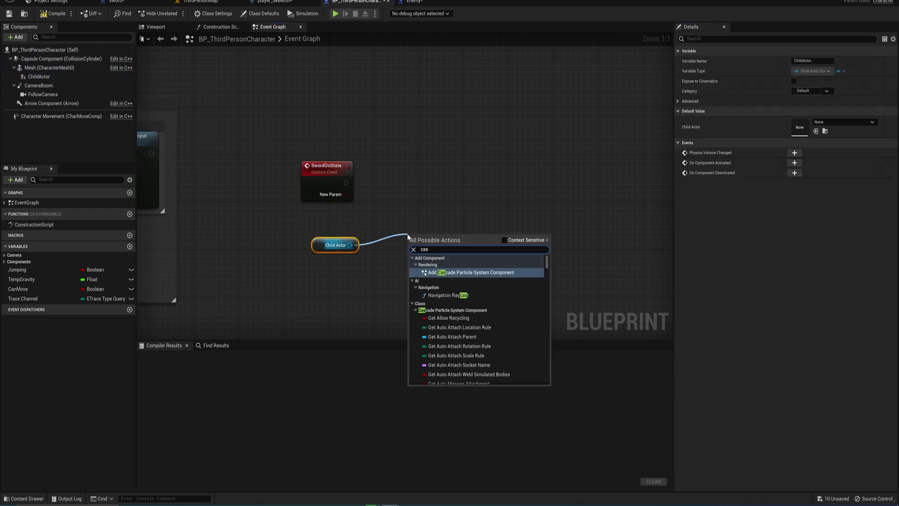
type("t to sw")
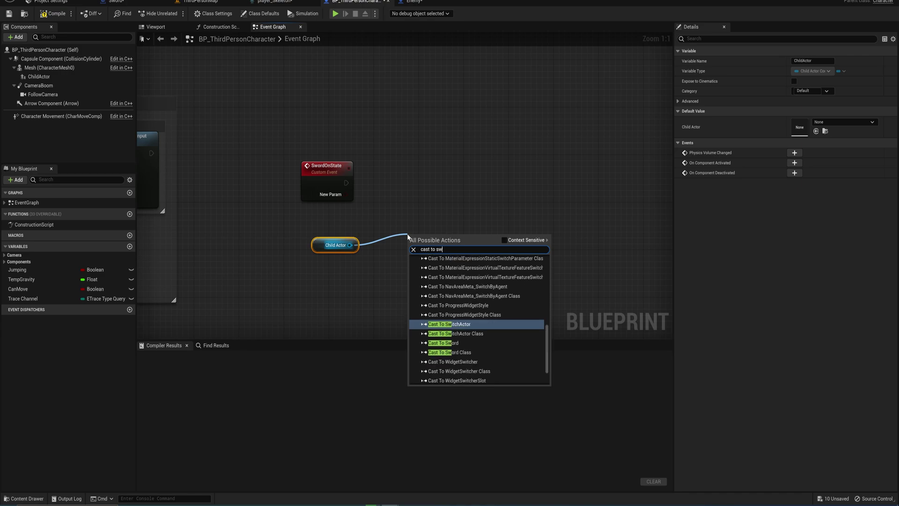
key("Down")
key("Down")
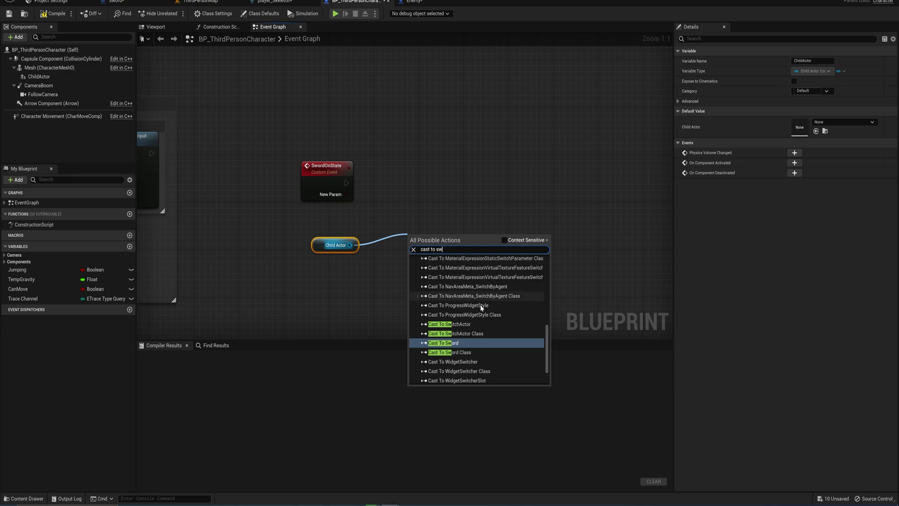
left_click(460, 346)
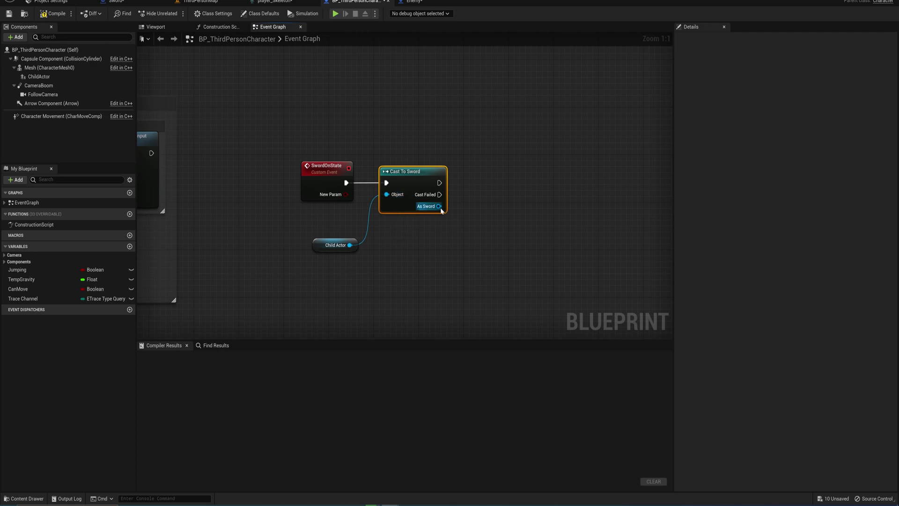
- Call Sword Box State from the cast's As Sword output and wire SwordOnState's Boolean input into its Sword State
left_click_drag(438, 206, 477, 212)
type("sword")
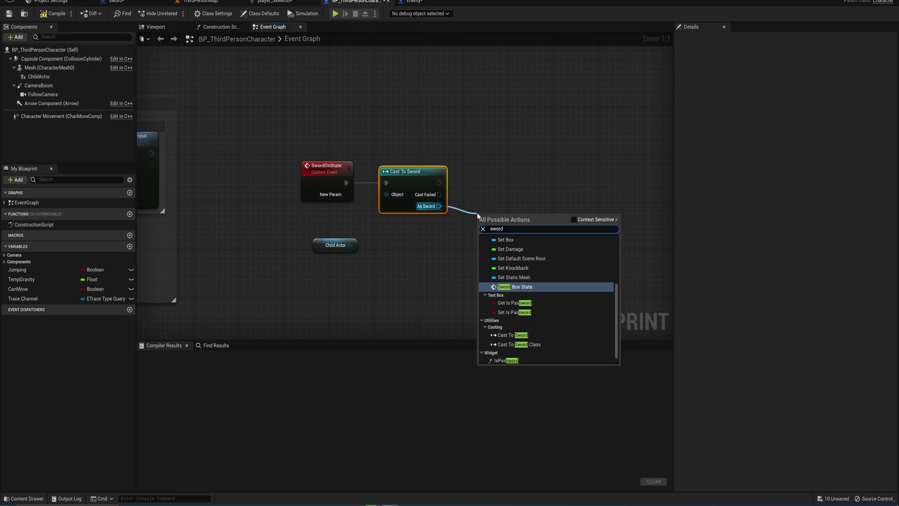
key("Return")
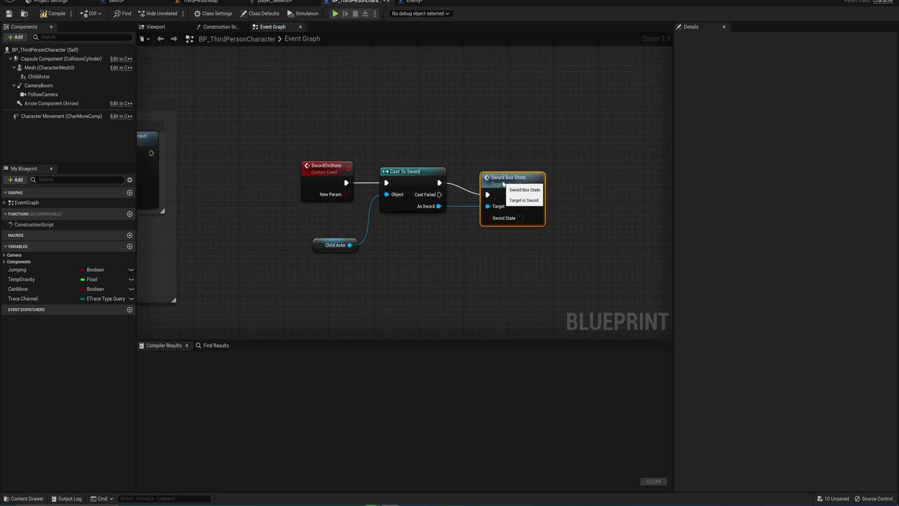
left_click_drag(346, 195, 488, 219)
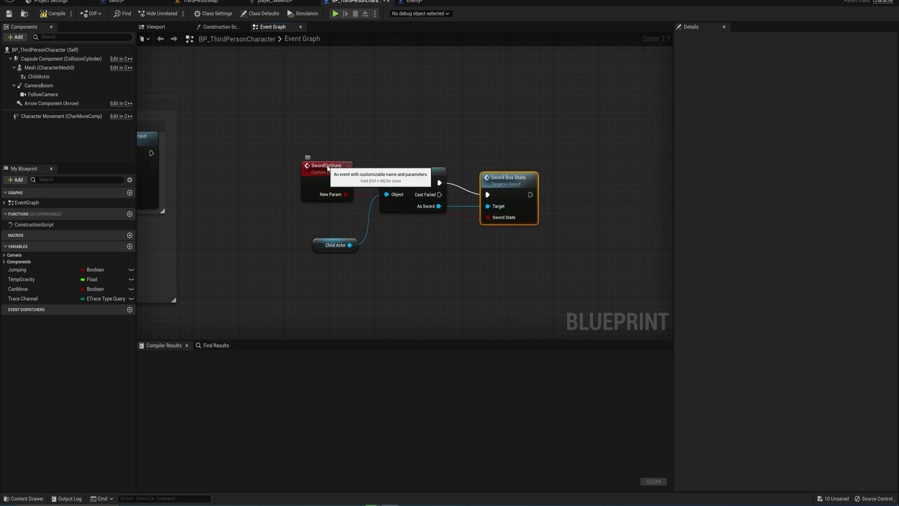
left_click(342, 177)
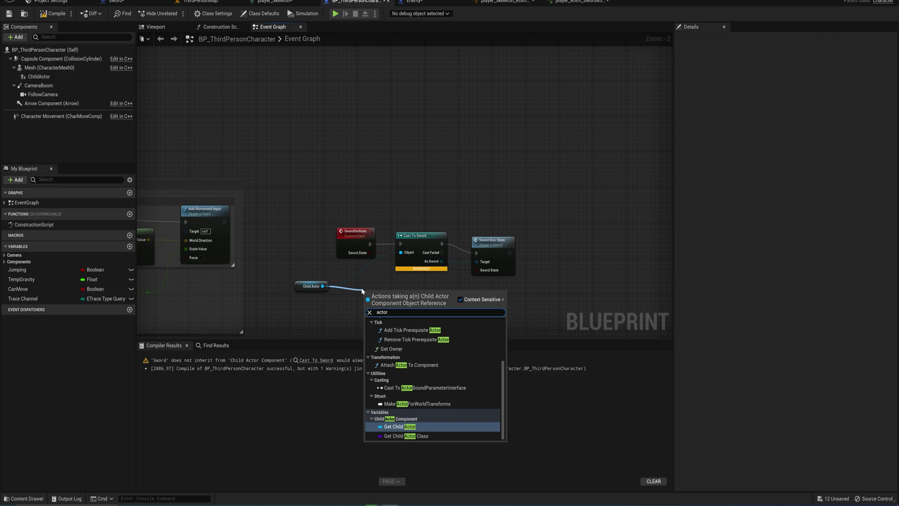
- Add a Get Child Actor node from the component reference, wire its output into the cast's Object, and compile
key("Return")
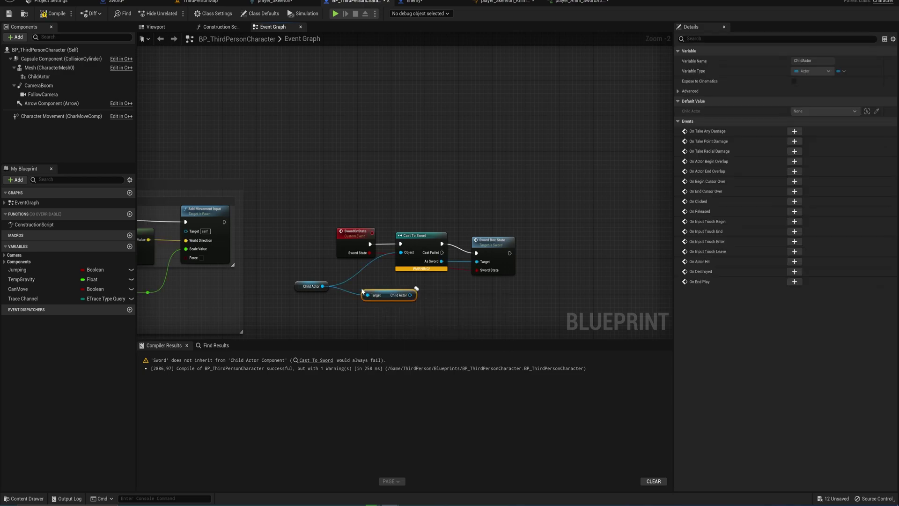
left_click_drag(410, 295, 402, 253)
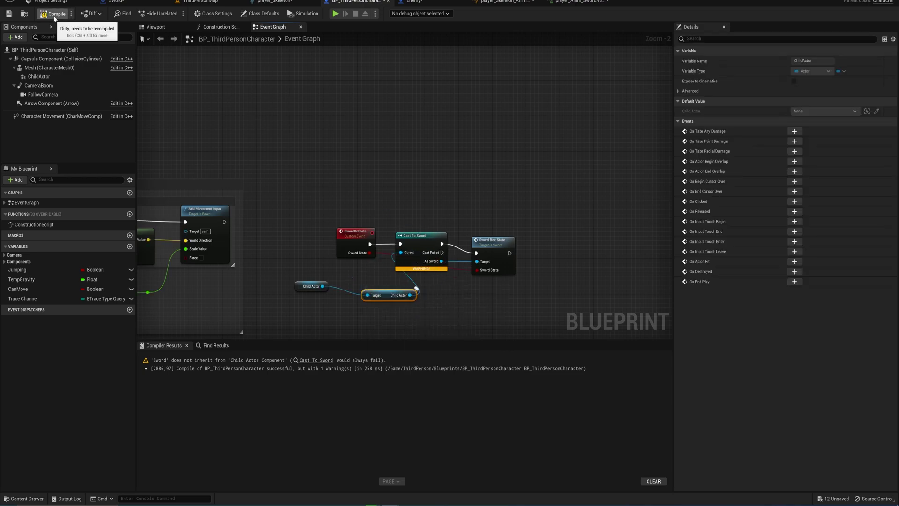
left_click(53, 14)
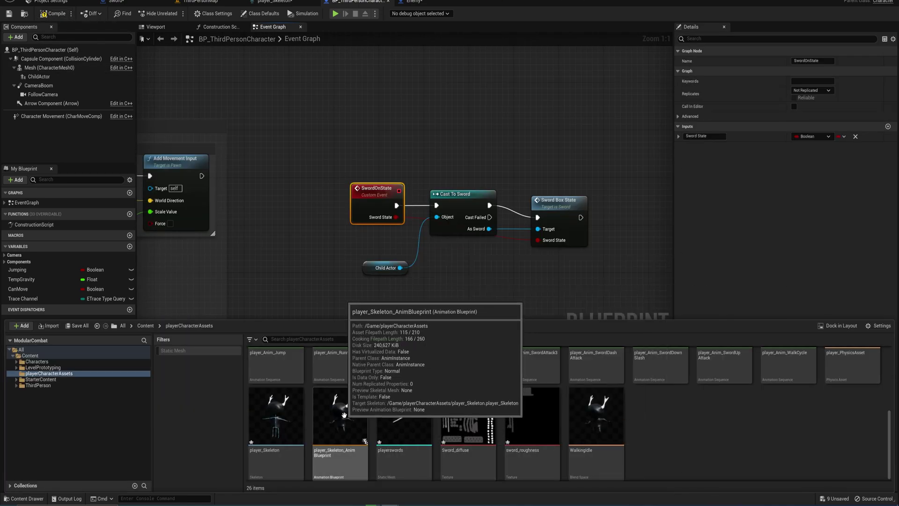
- Open player_Skeleton_AnimBlueprint and add a state alias named AllowsAttack below the existing states in its state machine
left_click(344, 415)
double_click(344, 415)
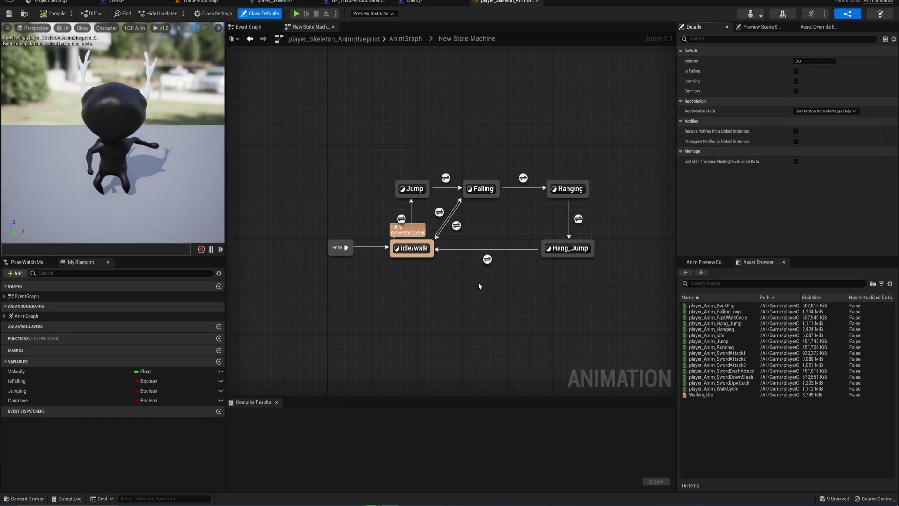
right_click_drag(434, 304, 439, 277)
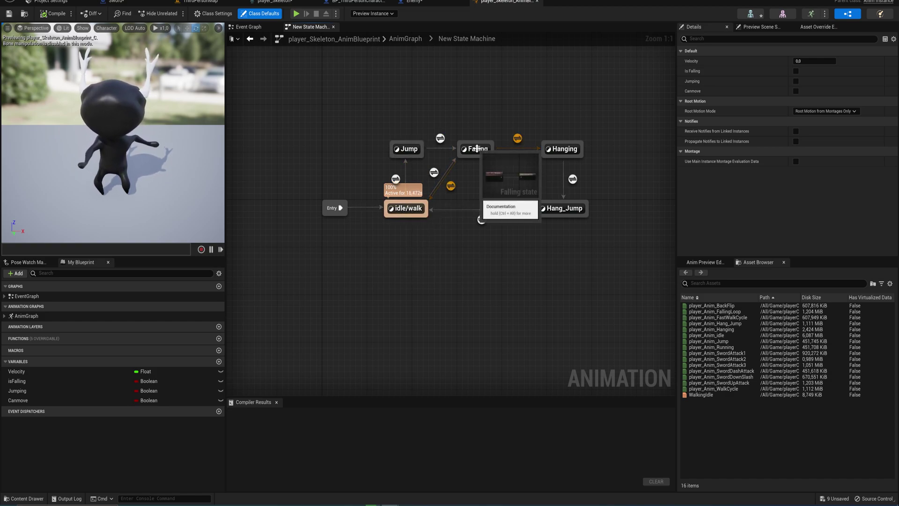
right_click(441, 277)
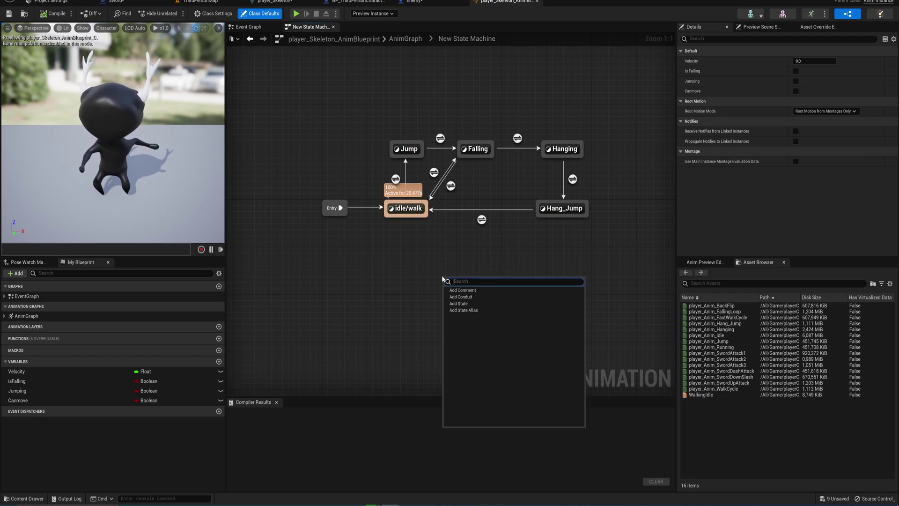
left_click(471, 310)
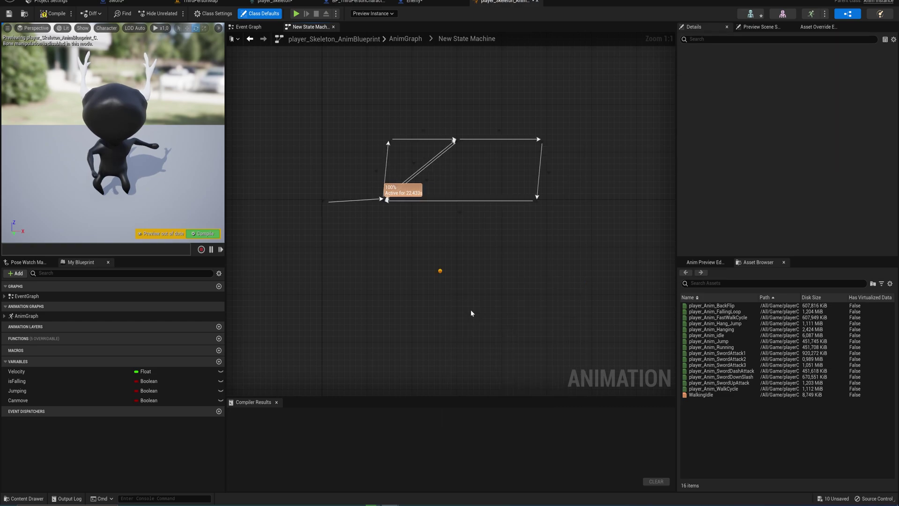
type("Allows")
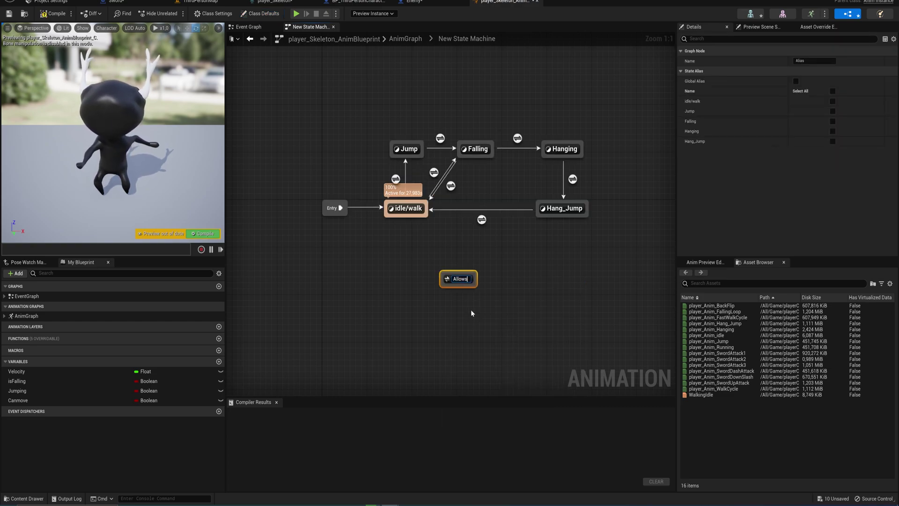
type("Attack")
key("Return")
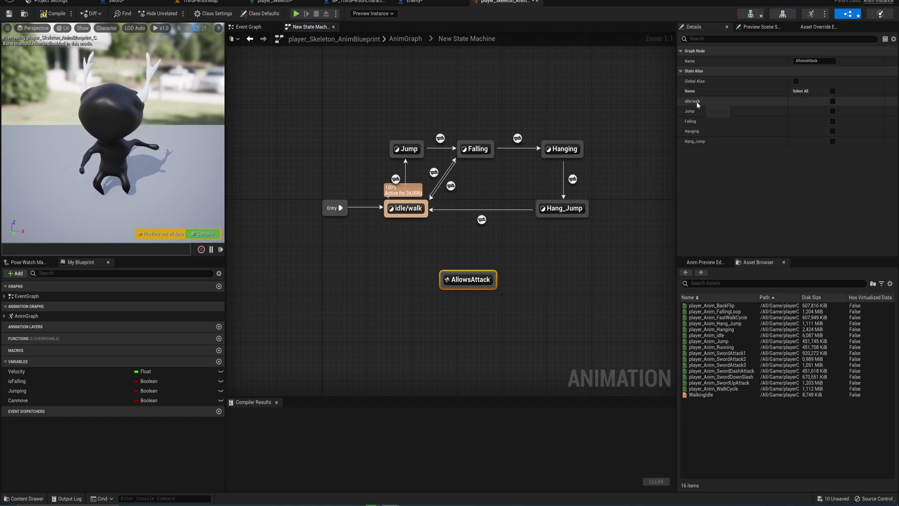
- Include idle/walk, Jump, Falling and Hang_Jump in the AllowsAttack alias and reposition it below idle/walk
left_click(833, 101)
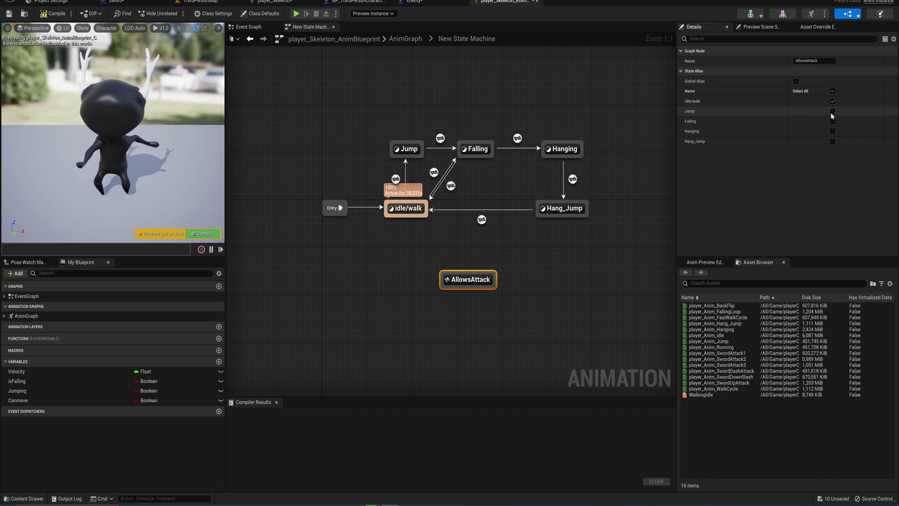
left_click(832, 112)
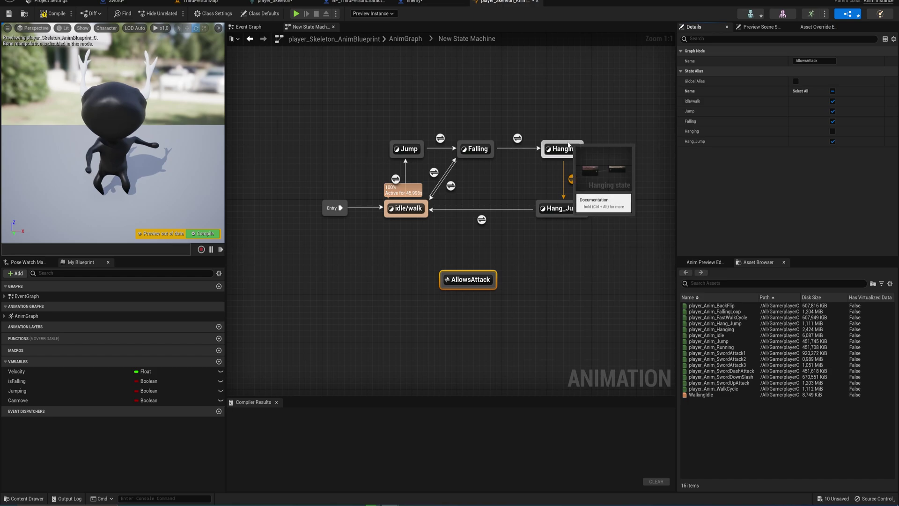
left_click_drag(495, 283, 440, 284)
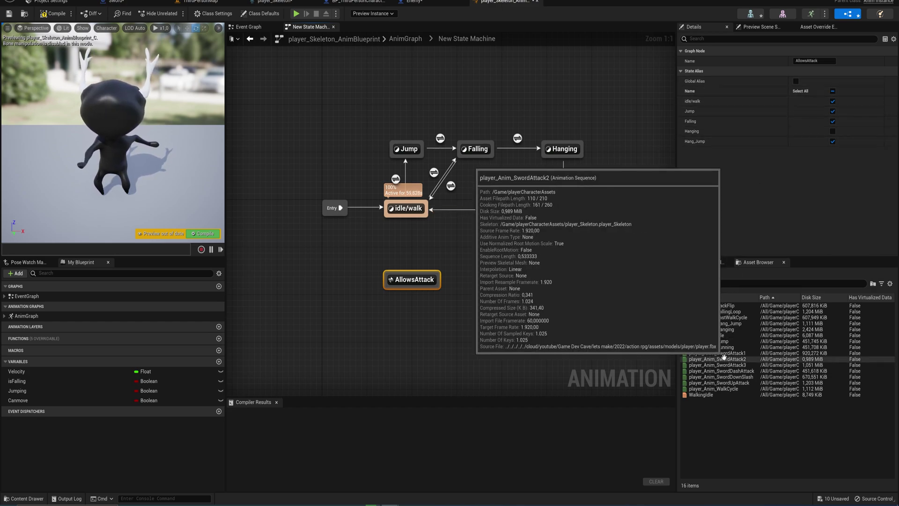
- Add player_Anim_SwordAttack1 to the state machine as a new state beside AllowsAttack and name it Attack
left_click_drag(726, 354, 507, 279)
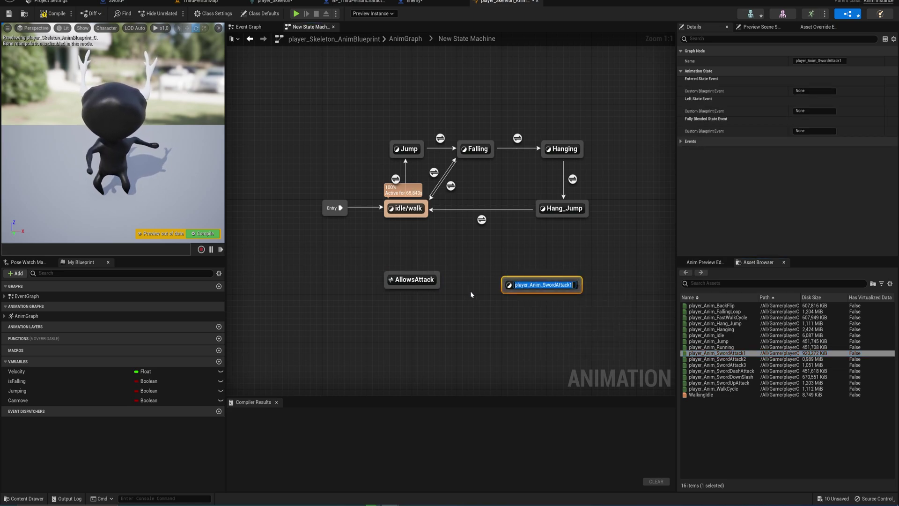
type("Attack")
key("Return")
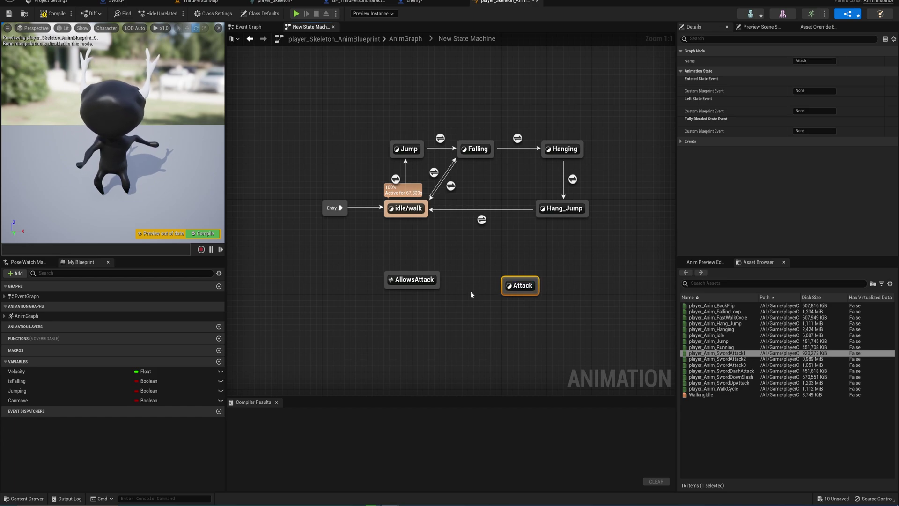
- Create transitions from AllowsAttack to Attack and from Attack back to idle/walk, and select the return transition
left_click_drag(438, 281, 505, 287)
left_click(538, 265)
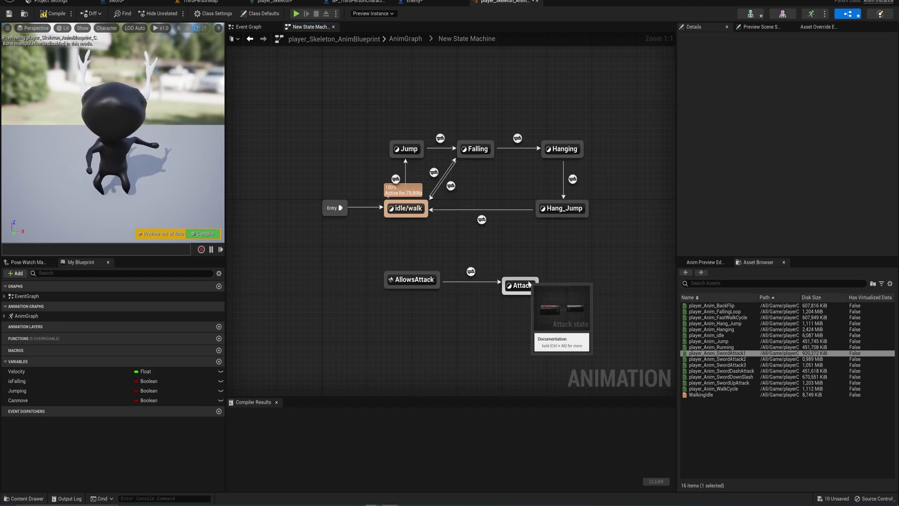
left_click_drag(505, 277, 422, 216)
left_click(459, 253)
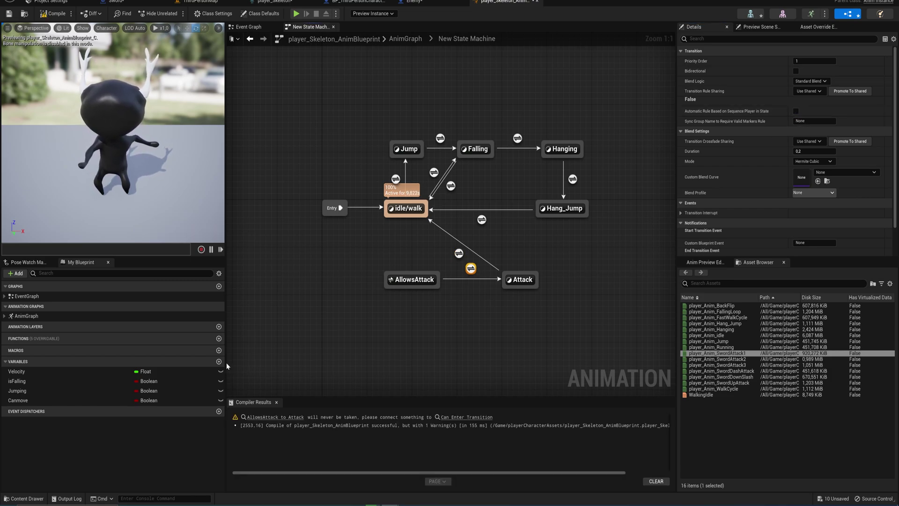
- Add a Boolean variable named Attacking to the animation blueprint
left_click(219, 361)
type("A")
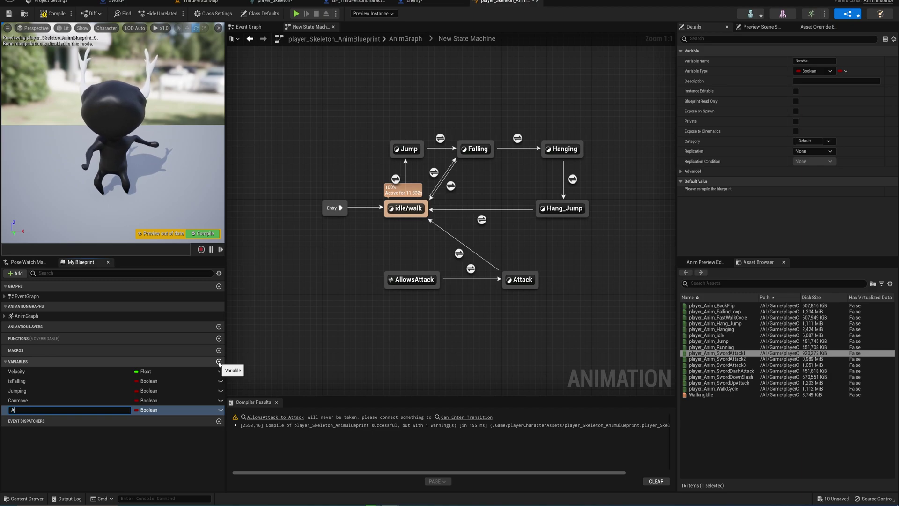
type("ttacking")
key("Return")
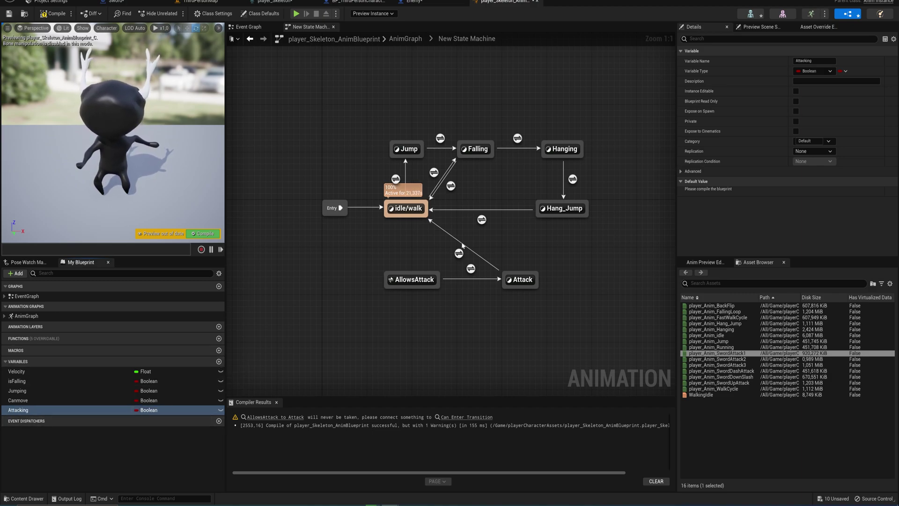
- Use the Attacking variable as the rule of the AllowsAttack to Attack transition and return to the state machine
double_click(471, 268)
left_click_drag(19, 410, 459, 229)
left_click(467, 39)
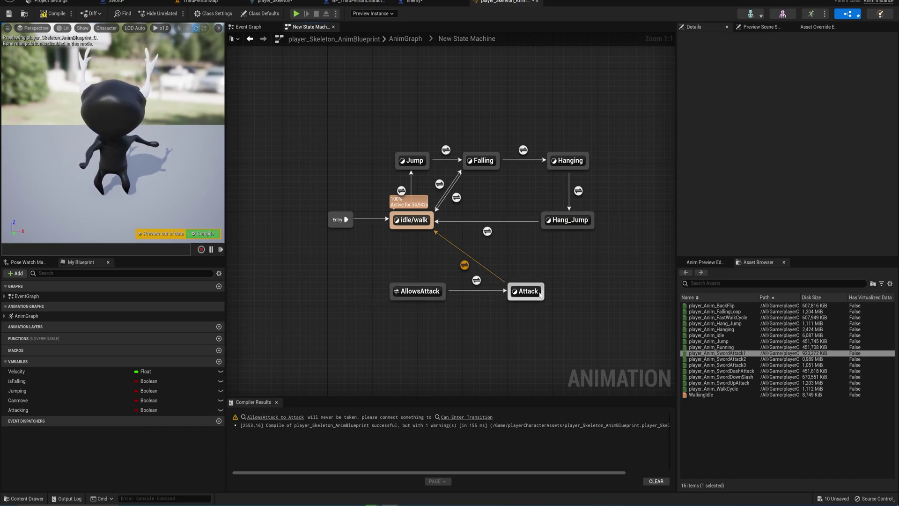
- Set the Attack state's Entered State Event to a custom blueprint event named ResetAttackBool and compile
left_click_drag(418, 223, 427, 229)
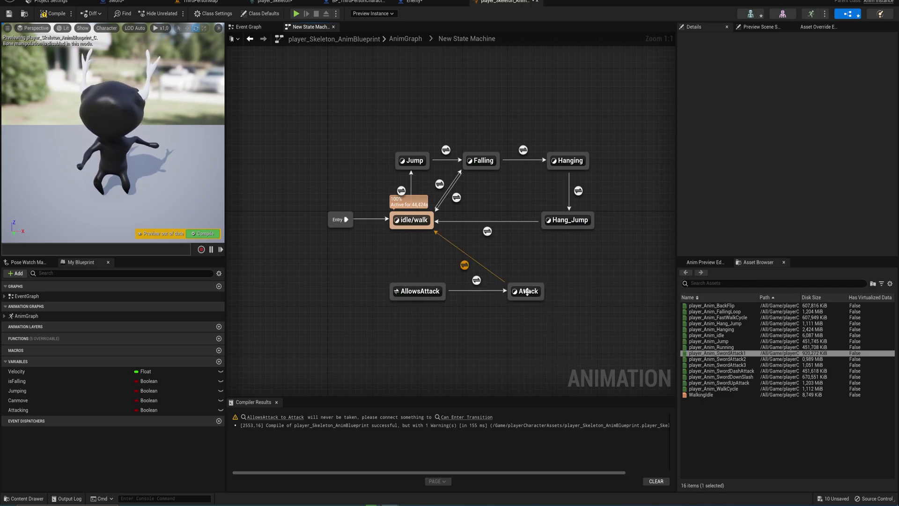
left_click(23, 410)
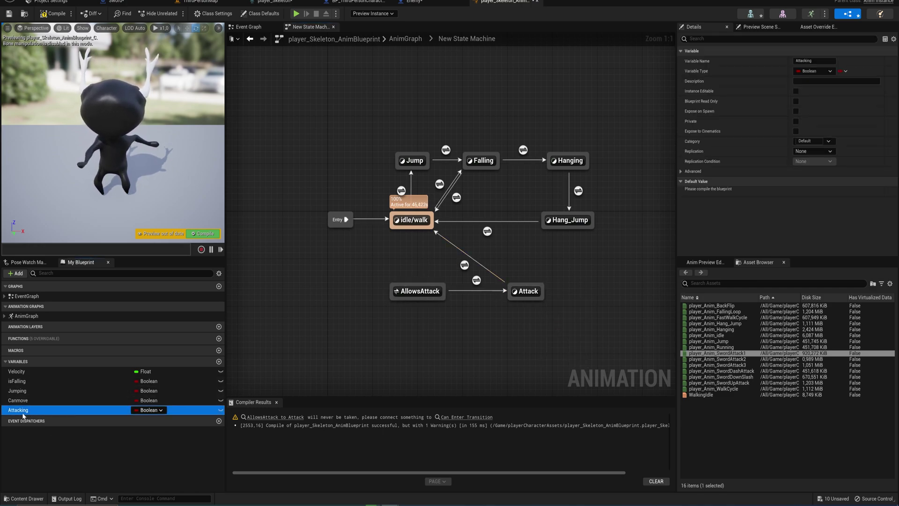
left_click(522, 290)
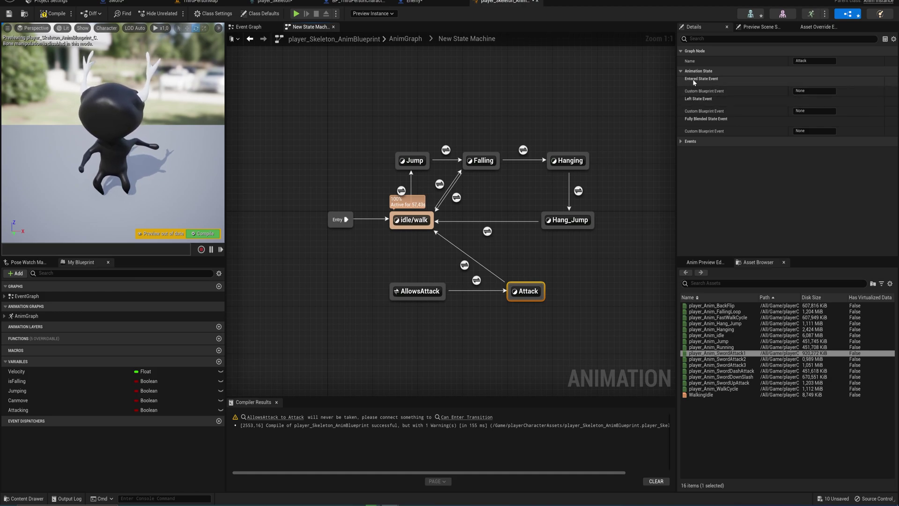
left_click(815, 90)
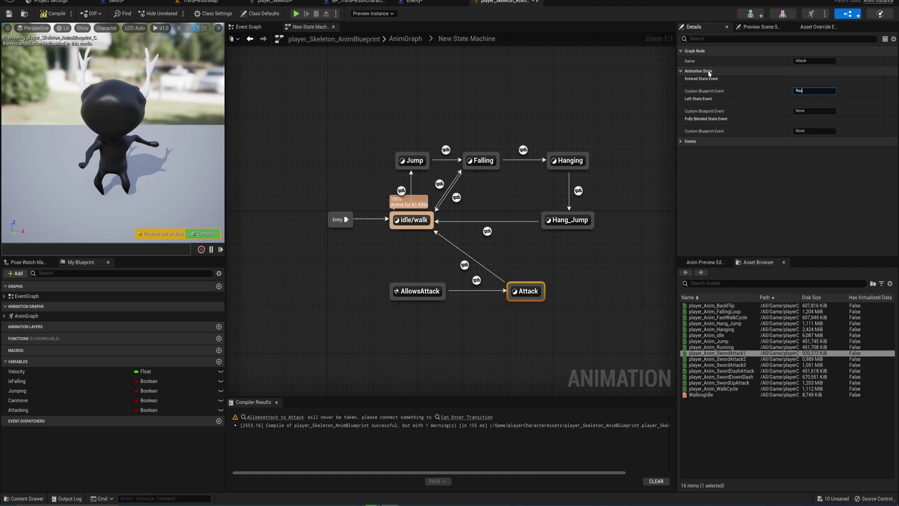
type("ResetAttack")
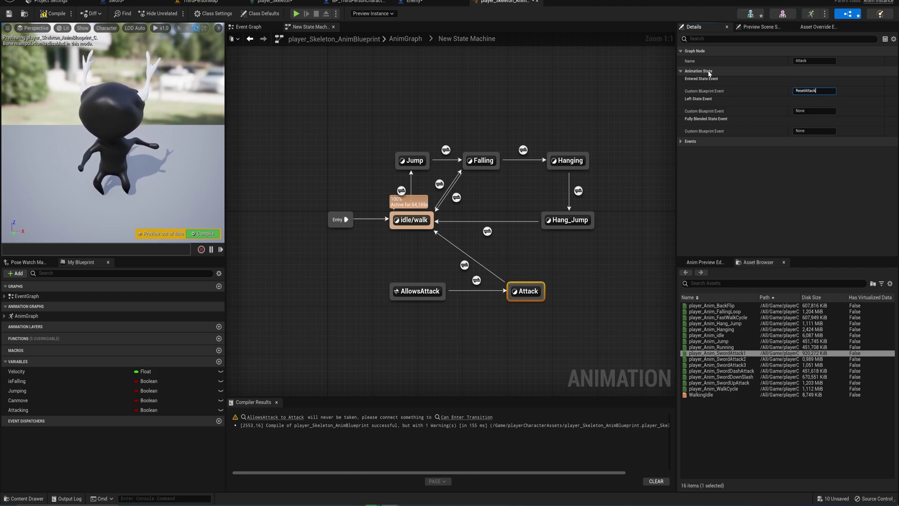
type("Bool")
key("Return")
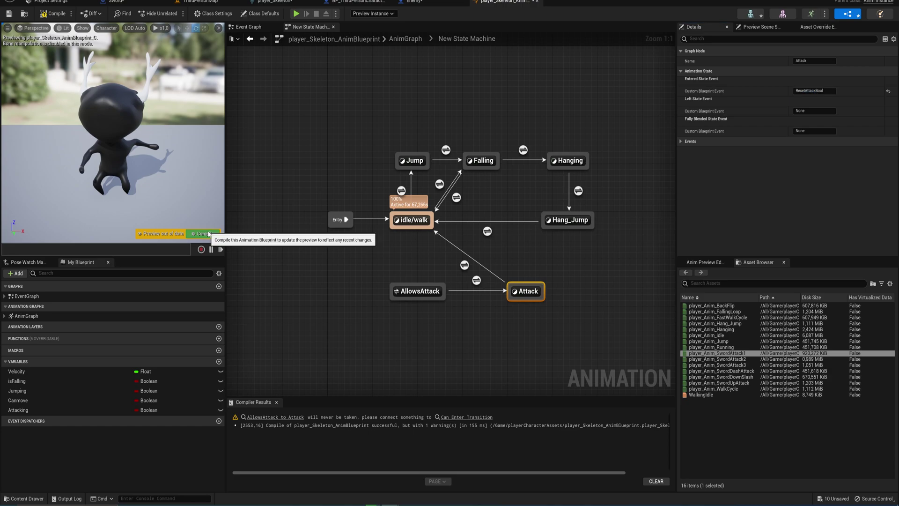
left_click(203, 233)
- In the Event Graph, add the ResetAttackBool notify event and connect it to a Set node for Attacking
left_click(246, 28)
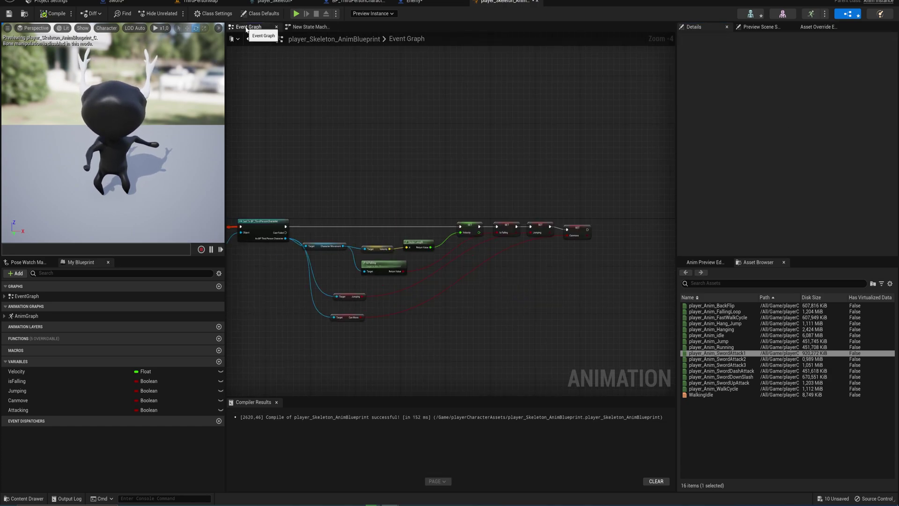
scroll(284, 171, "up", 2)
right_click(347, 164)
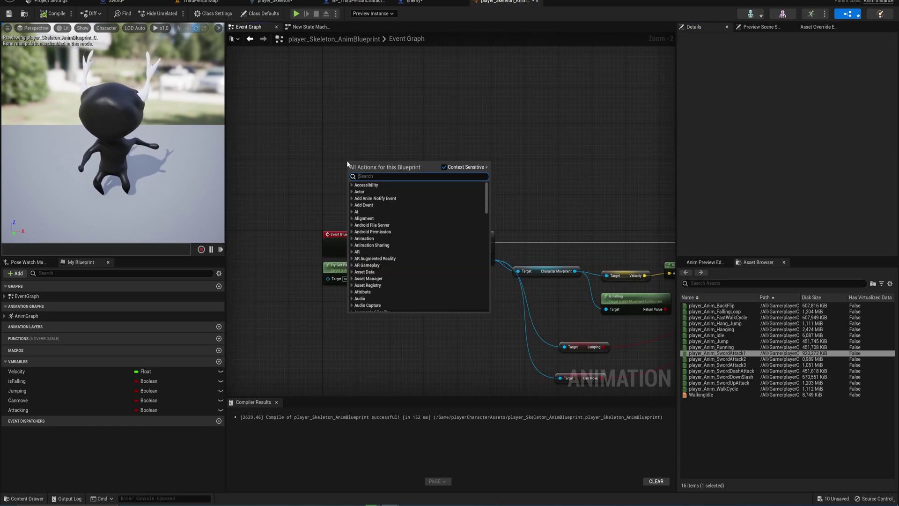
type("reset")
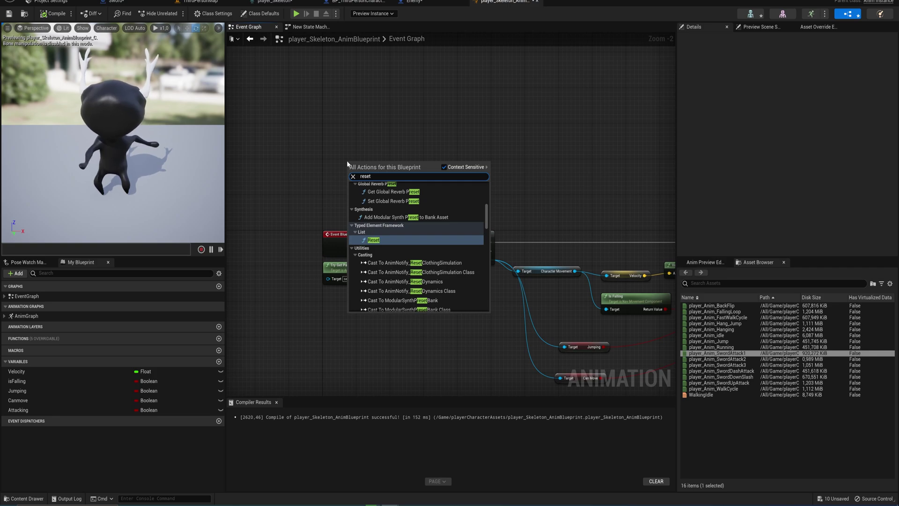
type(" att")
key("Return")
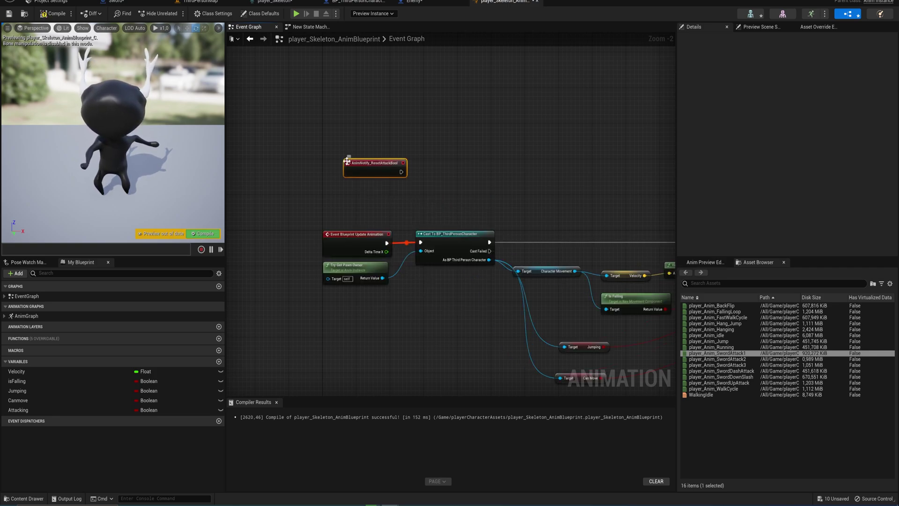
left_click_drag(346, 161, 338, 148)
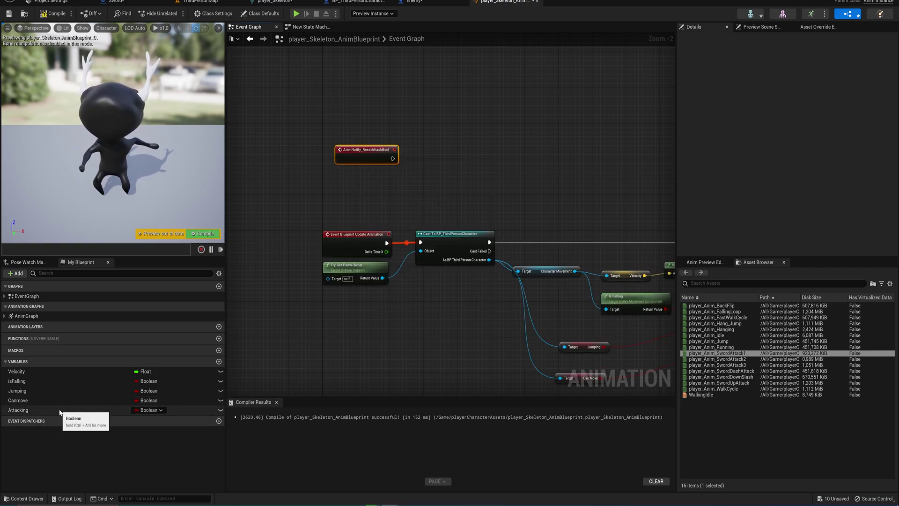
left_click_drag(60, 412, 393, 159, "alt")
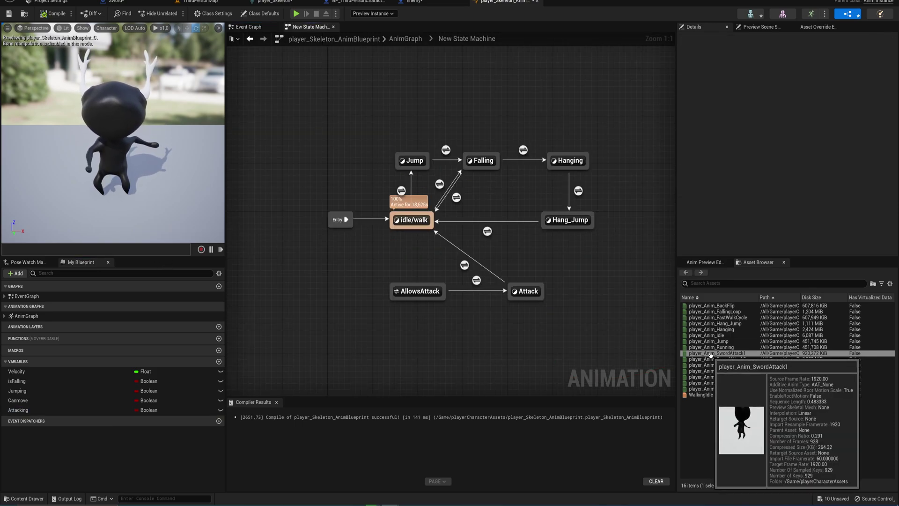
- Open player_Anim_SwordAttack1 and add a notify named EnableSword at about frame 293 of the notify track
double_click(737, 353)
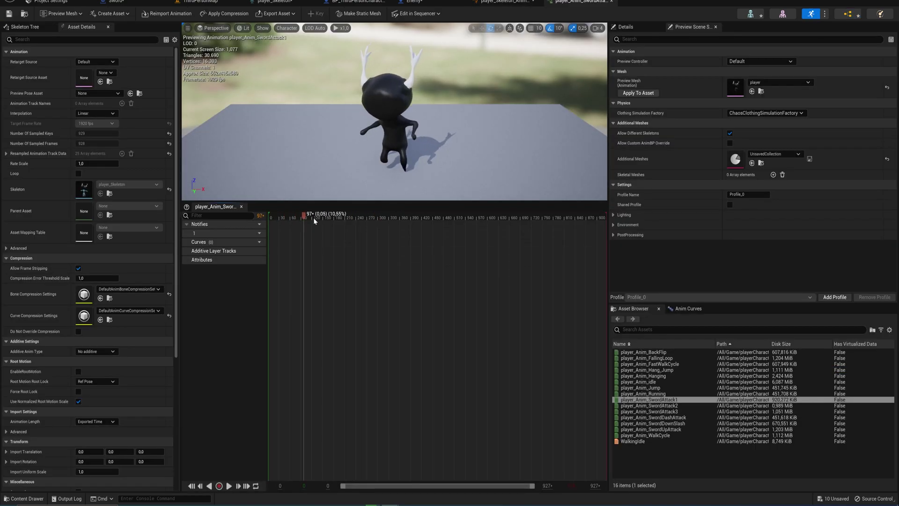
left_click_drag(314, 221, 377, 220)
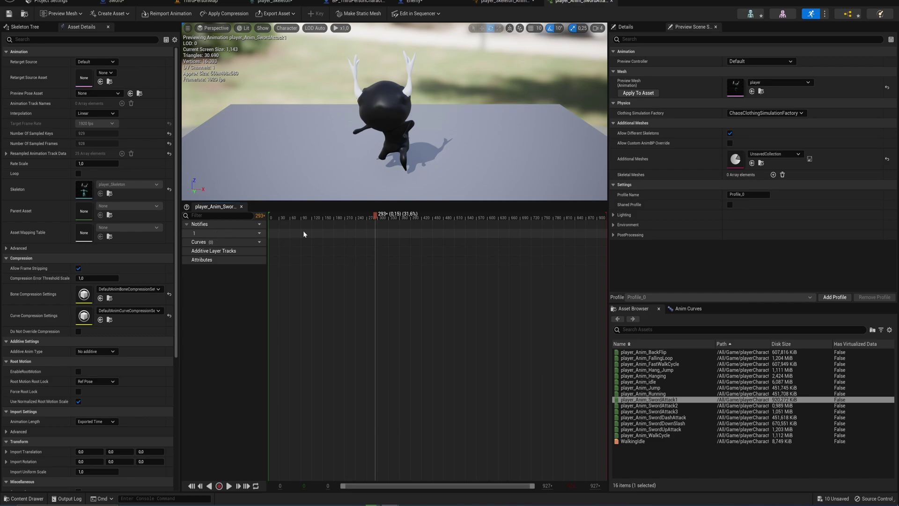
right_click(376, 233)
mouse_move(410, 247)
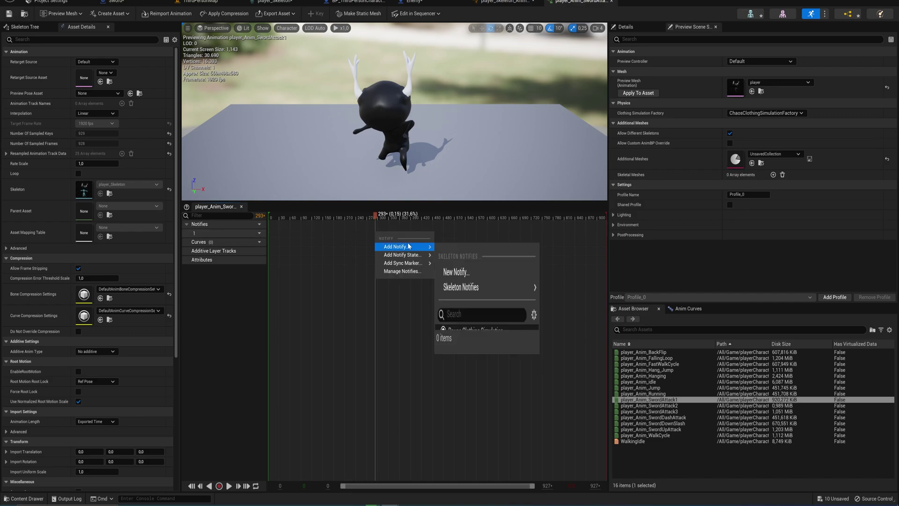
left_click(457, 259)
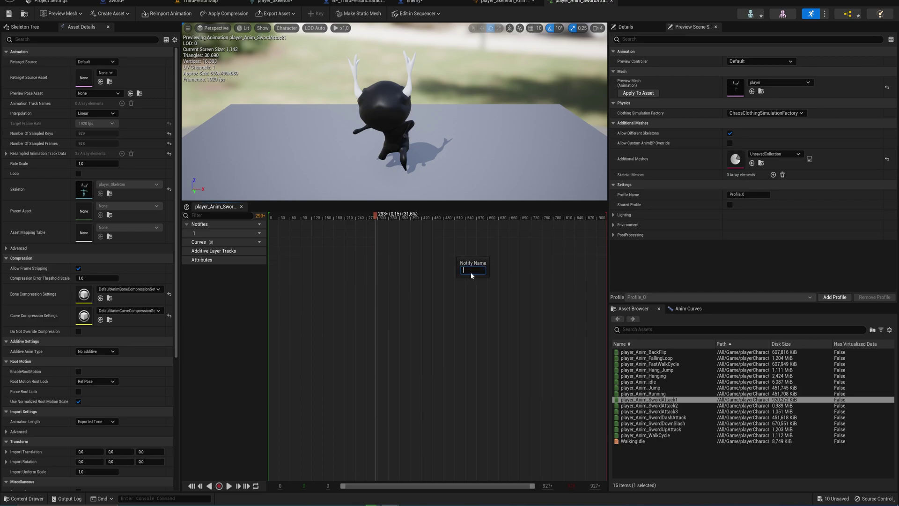
type("EnableSword")
key("Return")
- Add a second notify named DisableSword at about frame 447 of the player_Anim_SwordAttack1 notify track
left_click_drag(376, 215, 431, 219)
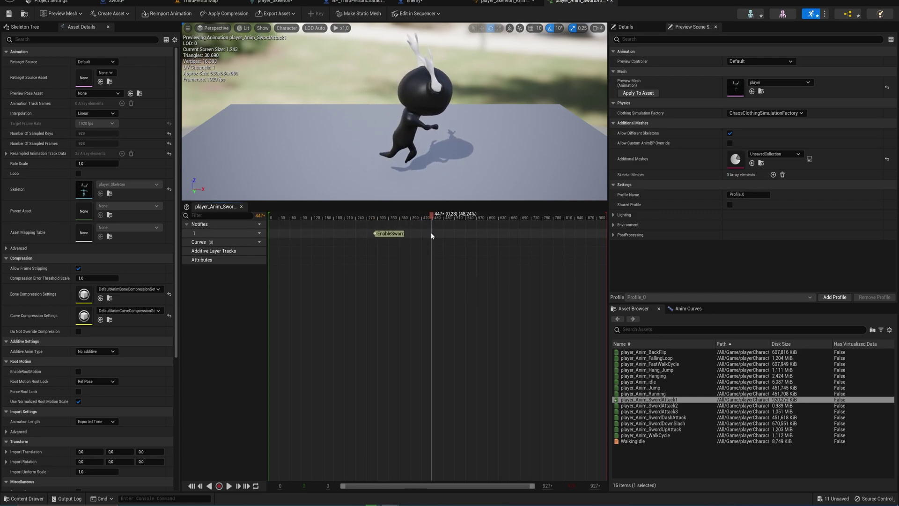
right_click(432, 234)
mouse_move(452, 249)
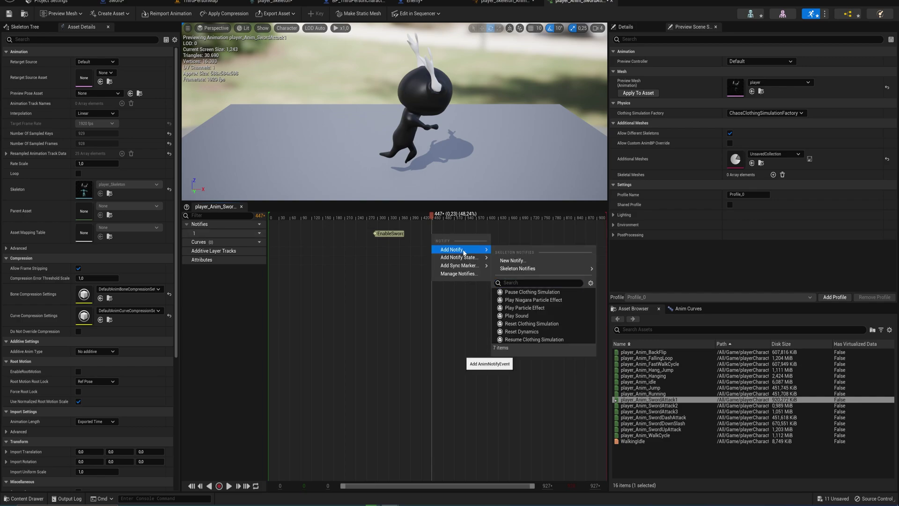
left_click(511, 260)
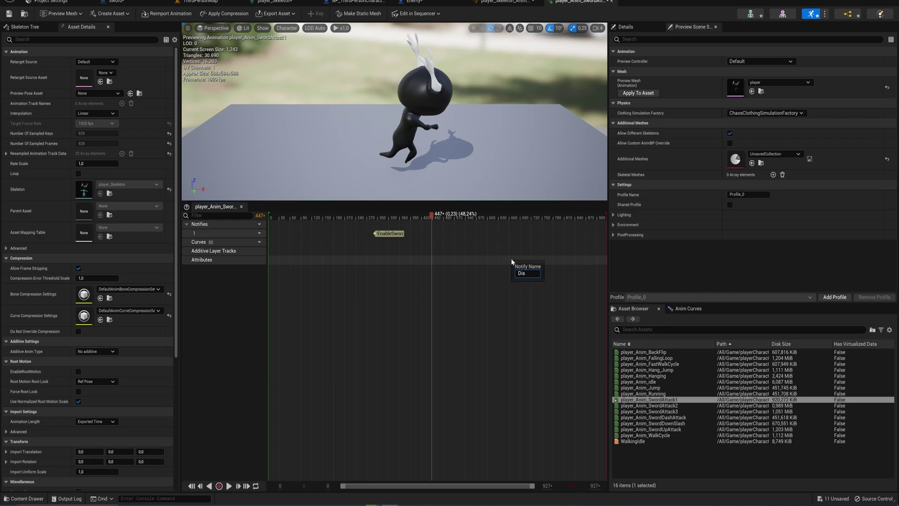
type("DisableSword")
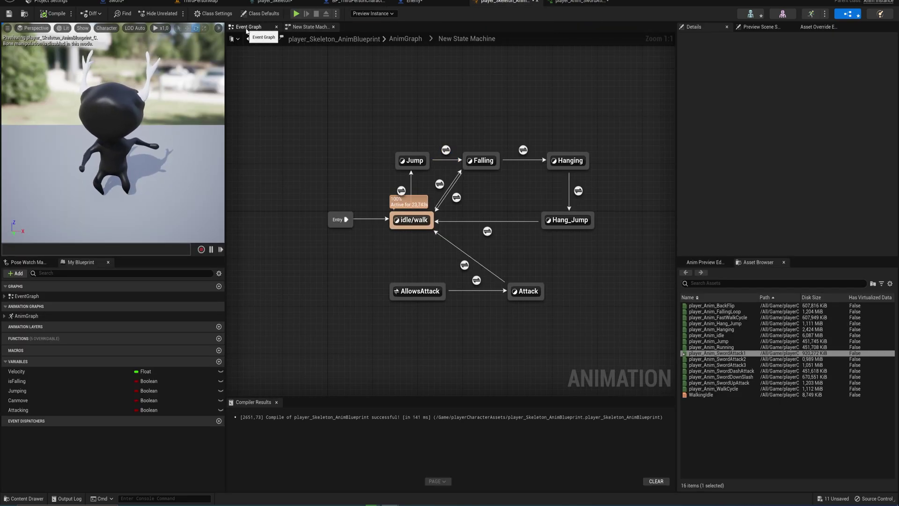
- In the animation blueprint's Event Graph, add the EnableSword notify event in the empty area above the ResetAttackBool event
left_click(250, 38)
right_click_drag(403, 112, 431, 199)
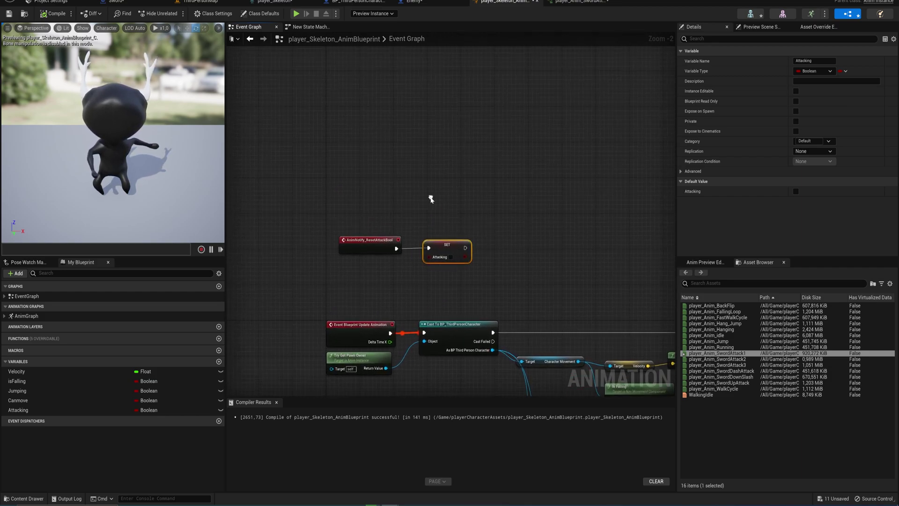
right_click(369, 160)
type("enable")
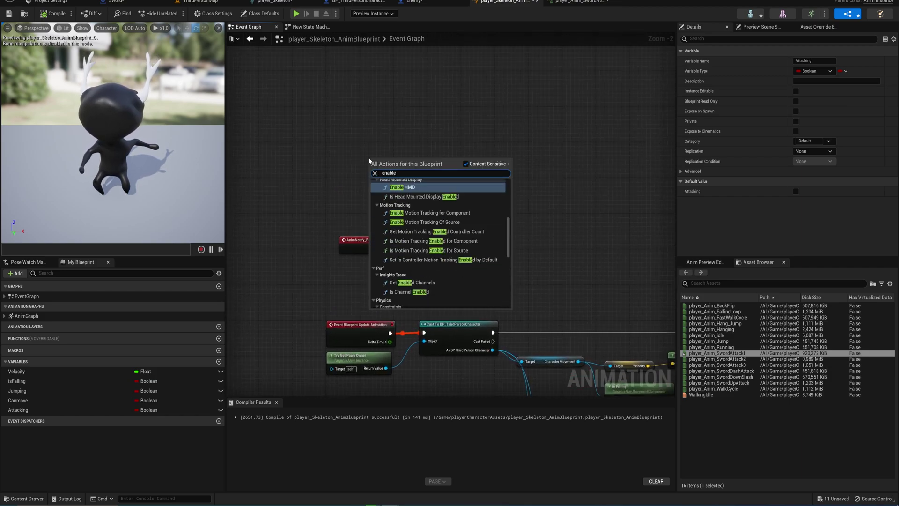
type("sword")
key("Return")
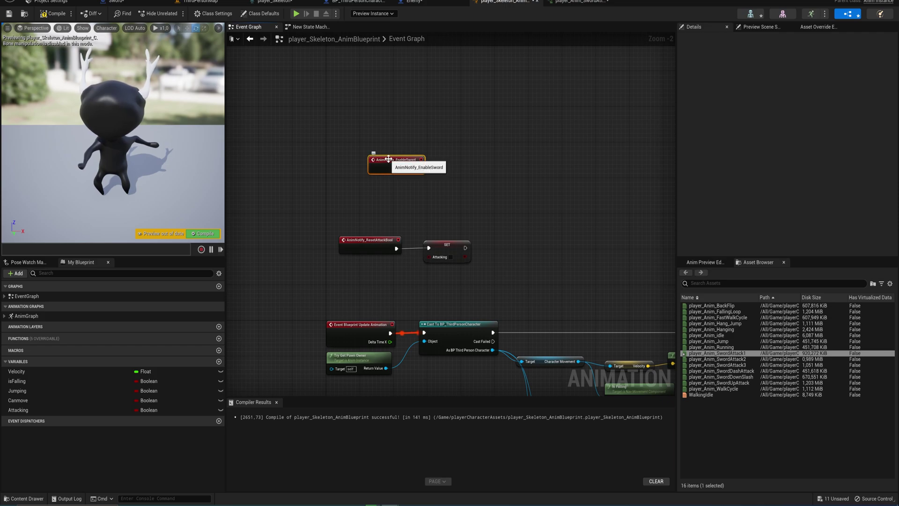
left_click_drag(388, 160, 365, 160)
- Add the DisableSword notify event between the EnableSword and ResetAttackBool events
right_click(360, 201)
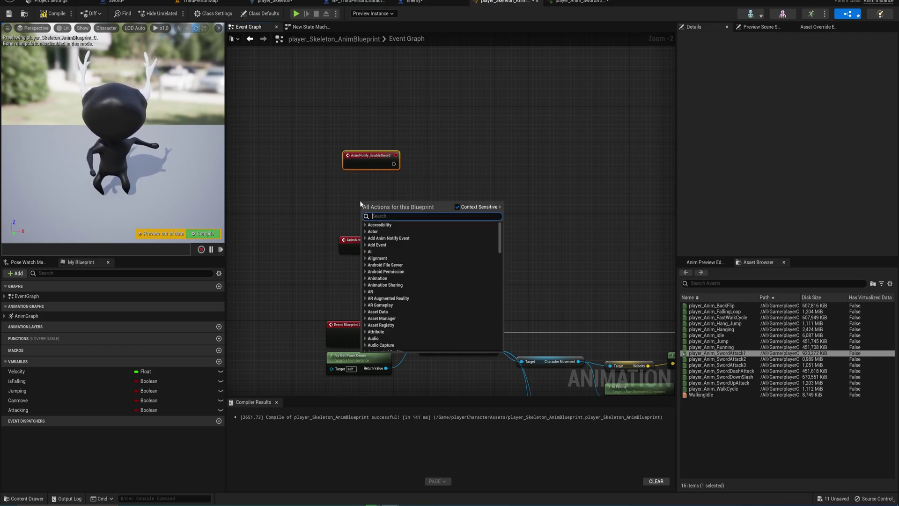
type("disablesword")
key("Return")
left_click_drag(373, 203, 364, 199)
- Copy the Try Get Pawn Owner and Cast To BP_ThirdPersonCharacter nodes for the sword notifies and place the EnableSword event beside its cast
left_click_drag(437, 380, 347, 338)
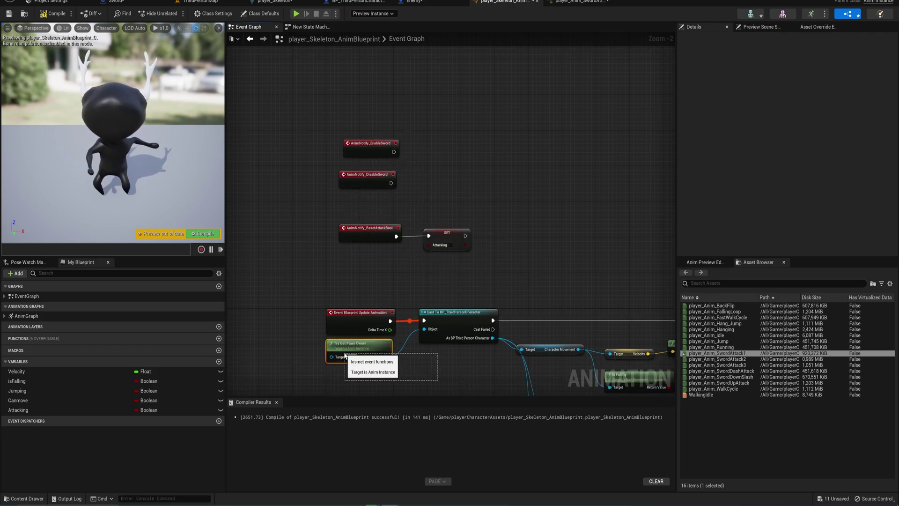
key("ctrl+c")
key("ctrl+v")
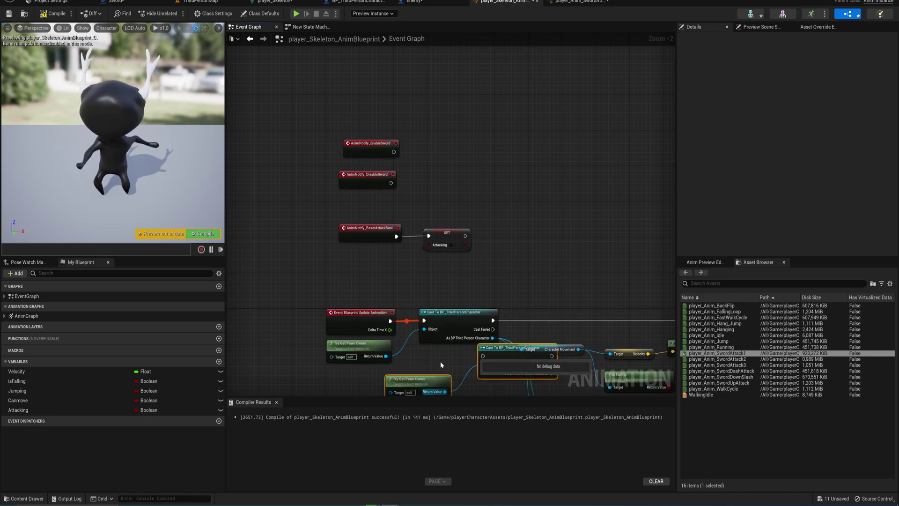
left_click_drag(496, 349, 432, 74)
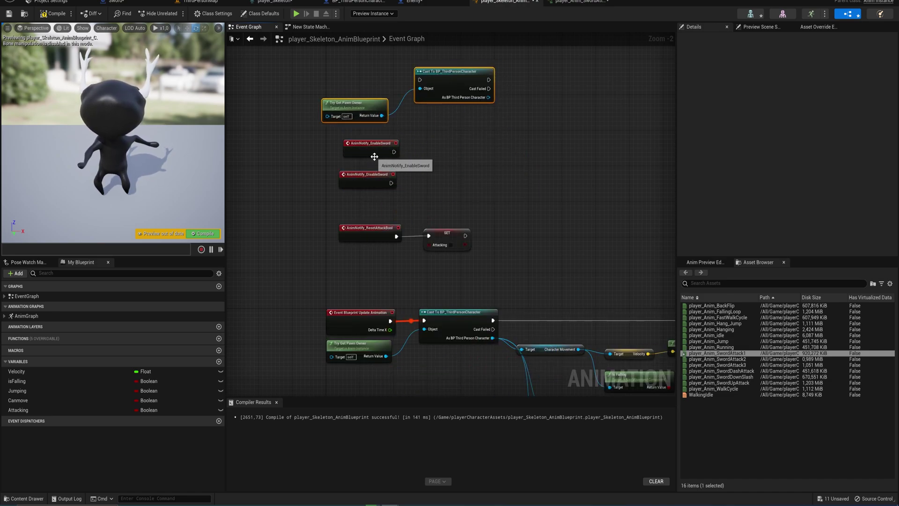
left_click_drag(374, 156, 355, 77)
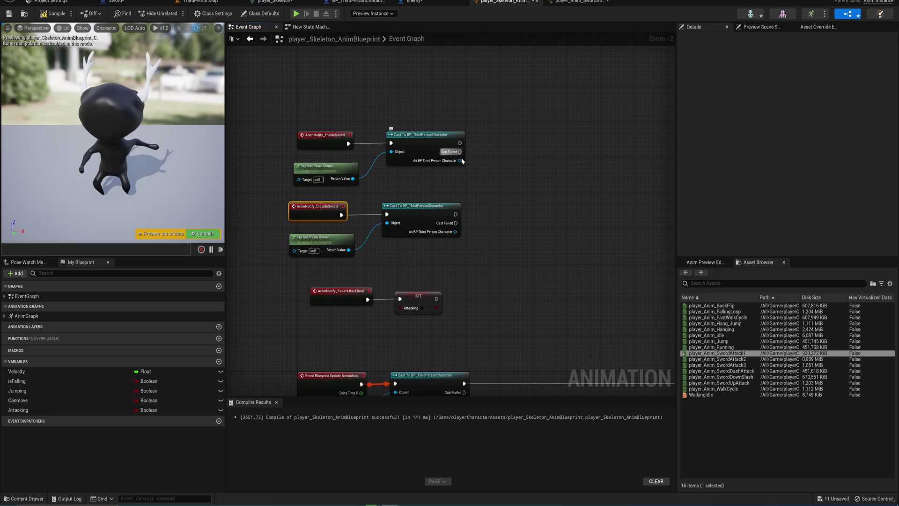
- From the EnableSword cast's character output, call Sword on State and enable its New Param input
left_click_drag(460, 160, 499, 160)
type("sword")
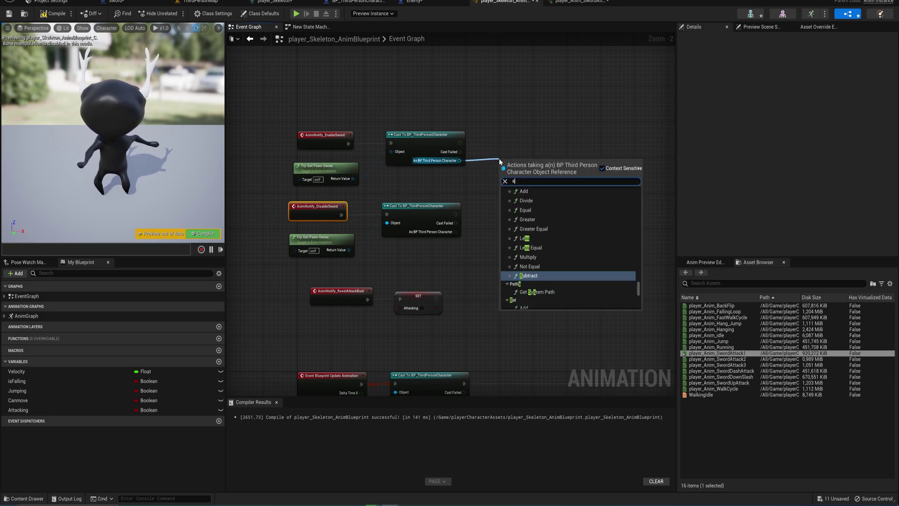
key("Return")
left_click_drag(521, 174, 517, 147)
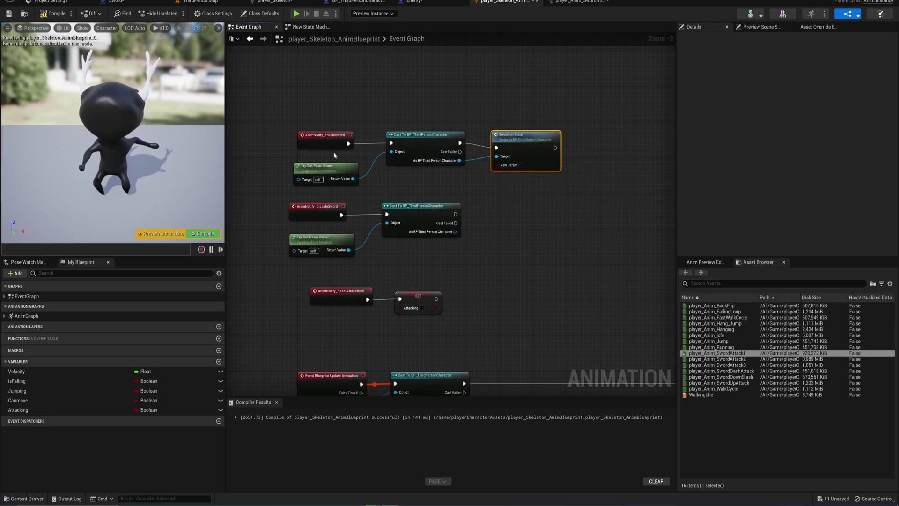
left_click(510, 165)
left_click(521, 165)
- Duplicate the Sword on State node and connect the copy to the DisableSword cast
key("ctrl+d")
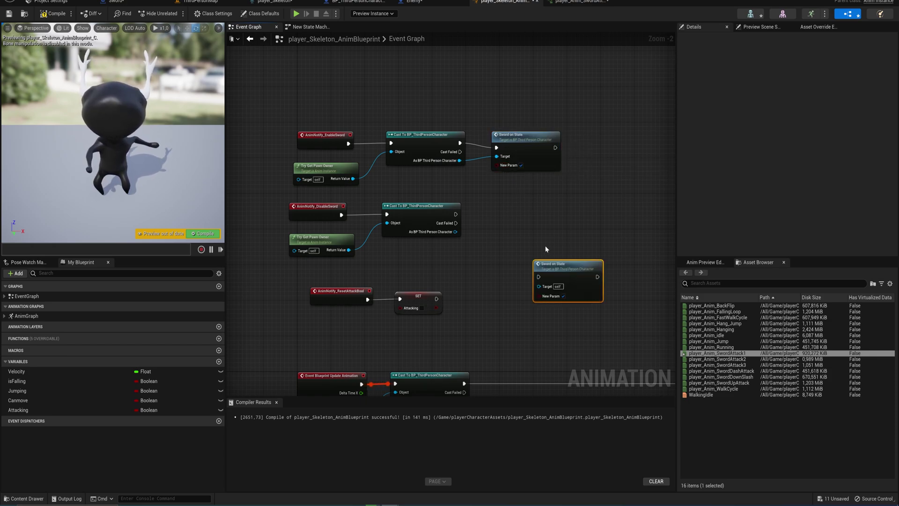
left_click_drag(538, 271, 506, 212)
left_click(520, 237)
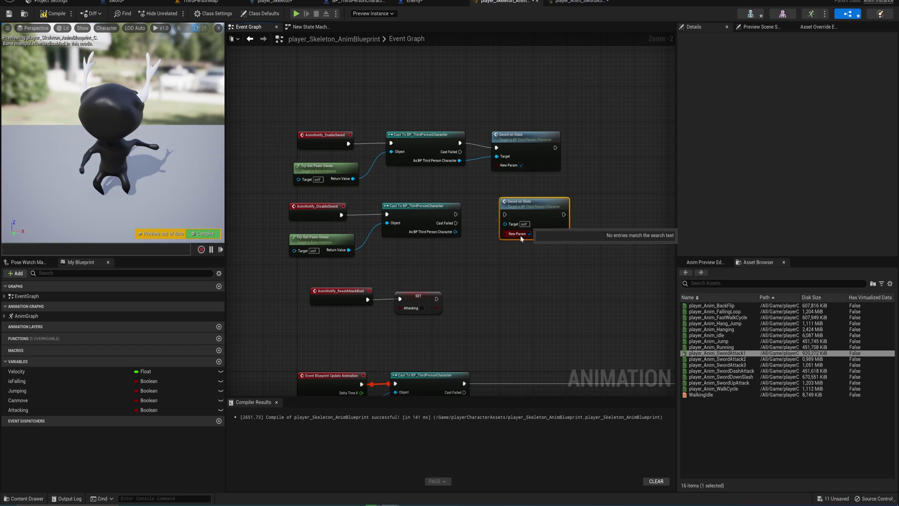
left_click(529, 234)
left_click_drag(505, 215, 456, 215)
- Turn off Sword State on the DisableSword branch's Sword on State node and compile the animation blueprint
left_click(497, 204)
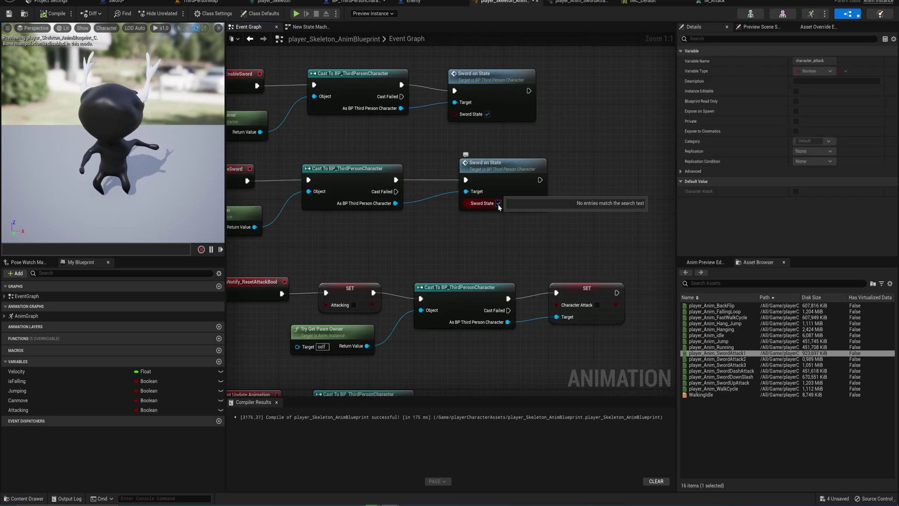
left_click(498, 203)
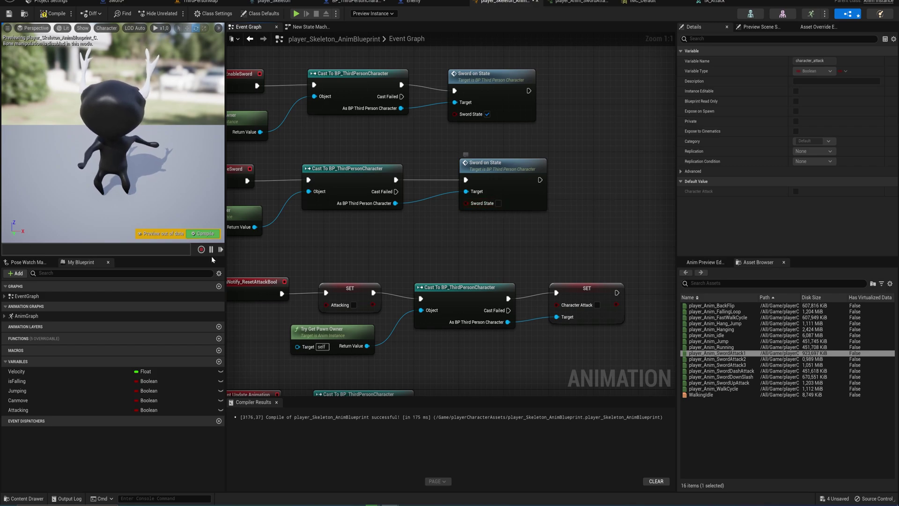
left_click(202, 233)
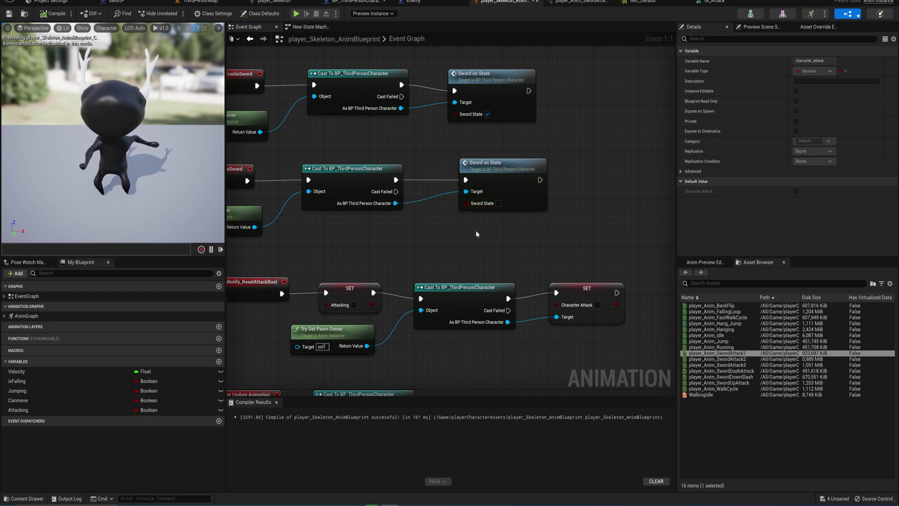
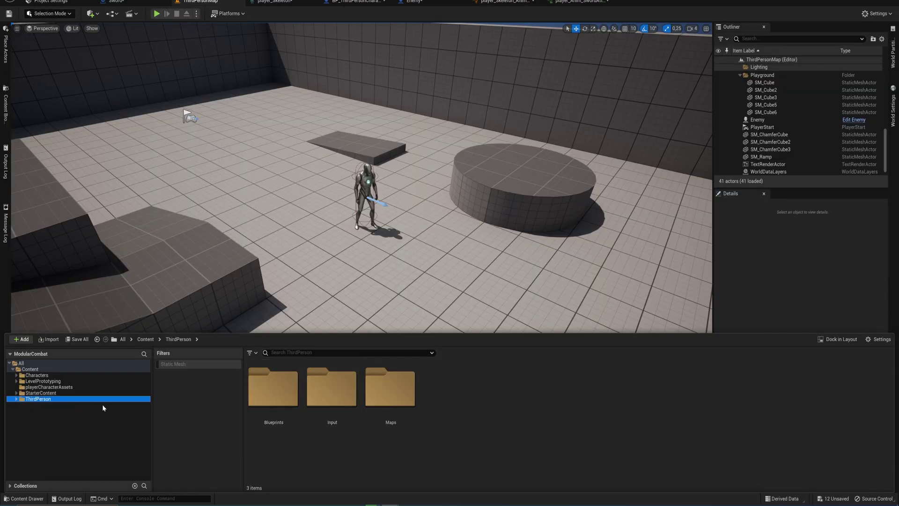
- Open the IMC_Default mapping context from the ThirdPerson/Input folder and expand its Mappings
double_click(334, 400)
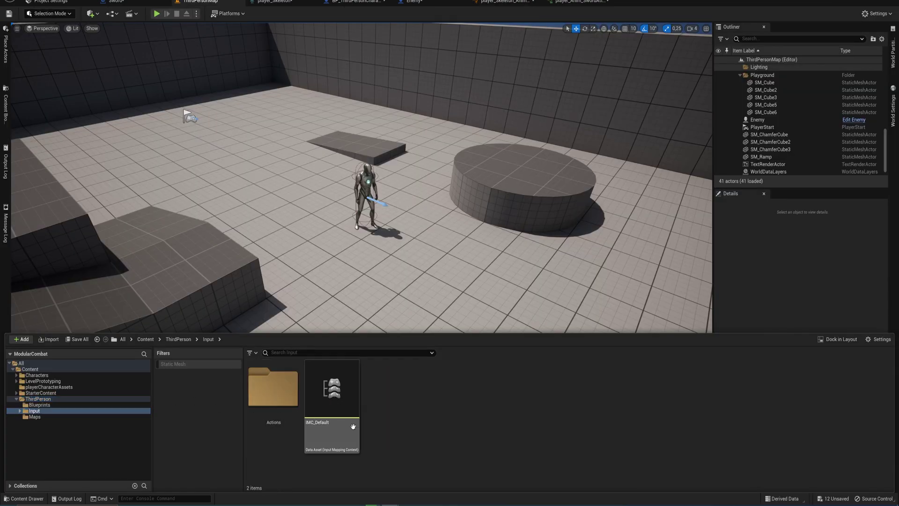
double_click(272, 389)
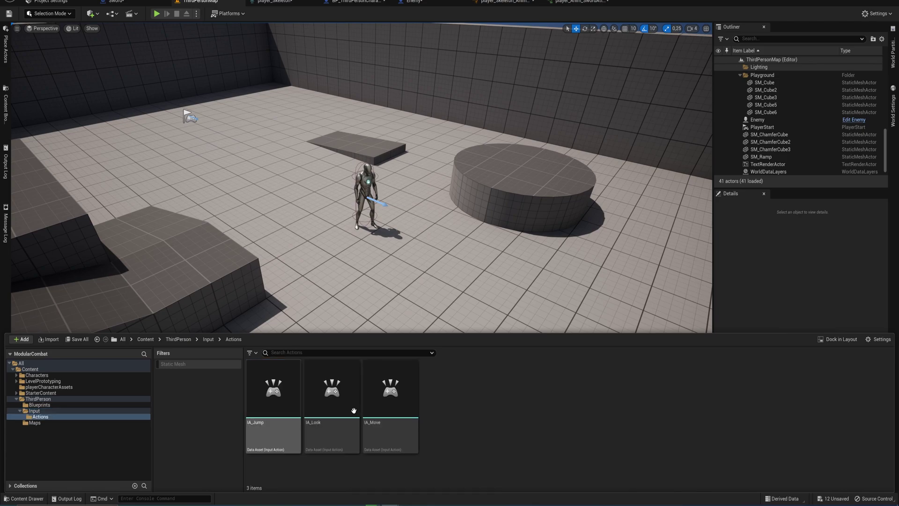
left_click(49, 411)
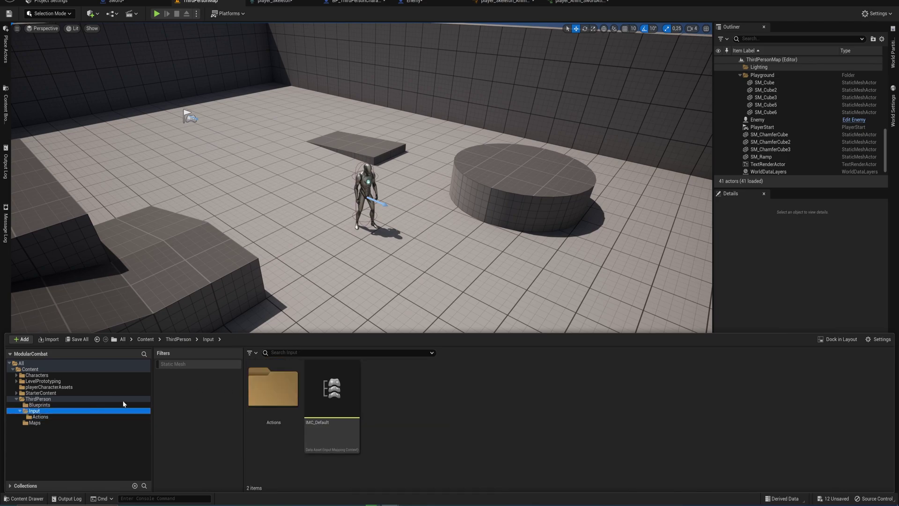
double_click(332, 404)
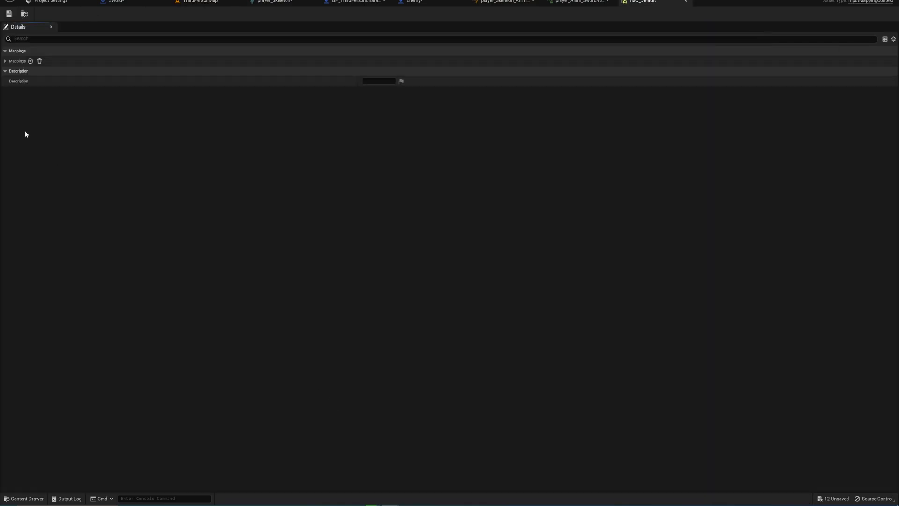
left_click(5, 61)
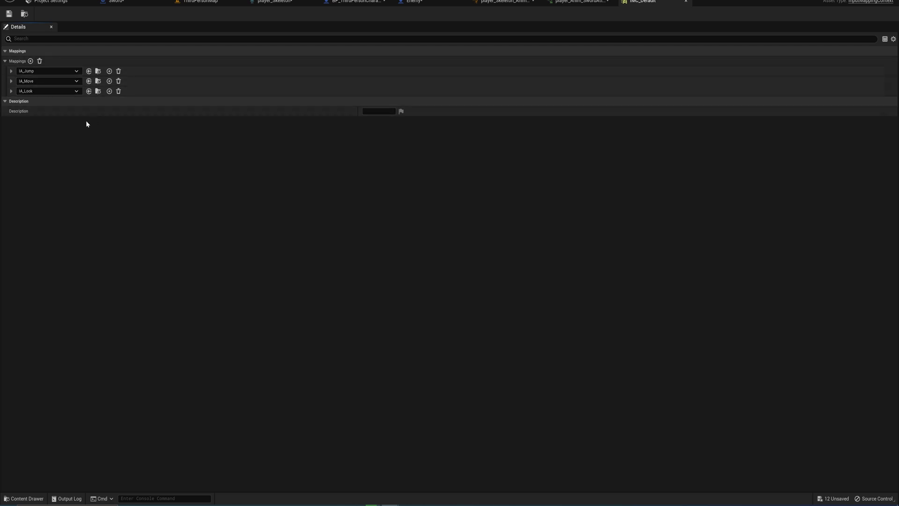
- Duplicate the IA_Move input action as IA_Attack and open the new asset
left_click(98, 81)
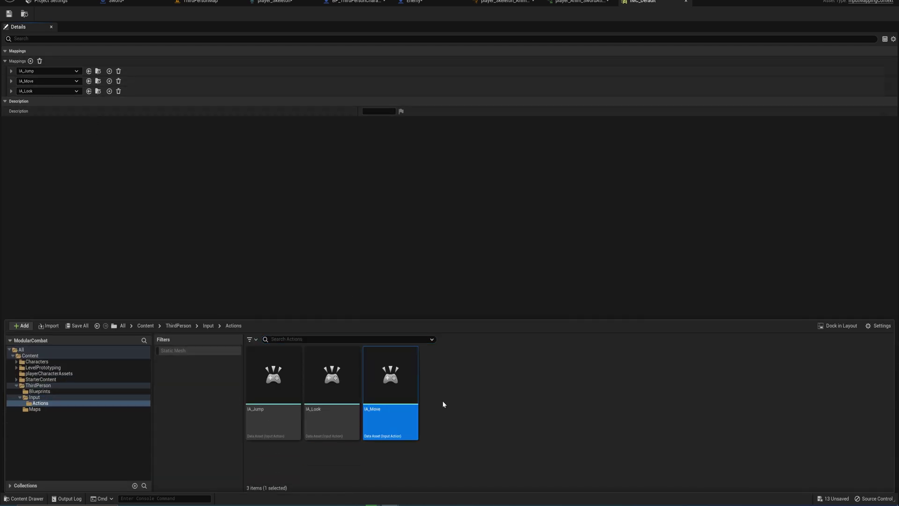
key("ctrl+d")
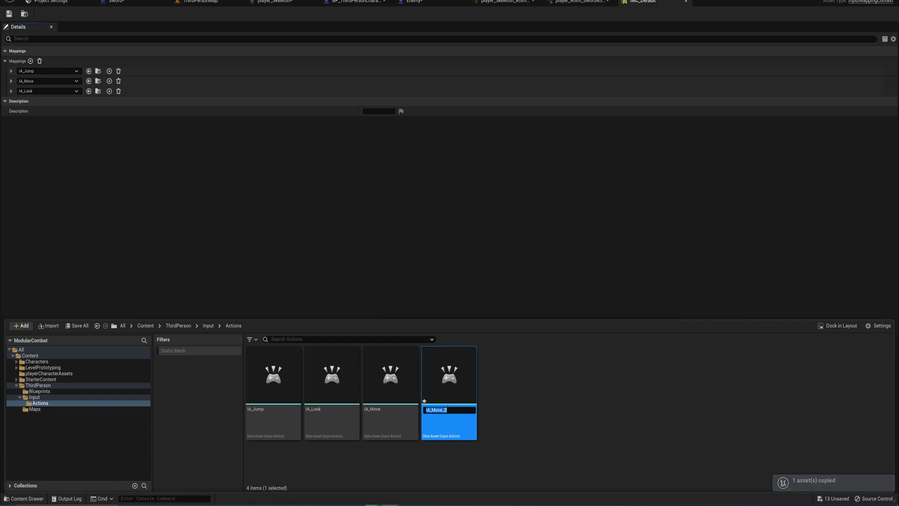
left_click_drag(431, 409, 505, 409)
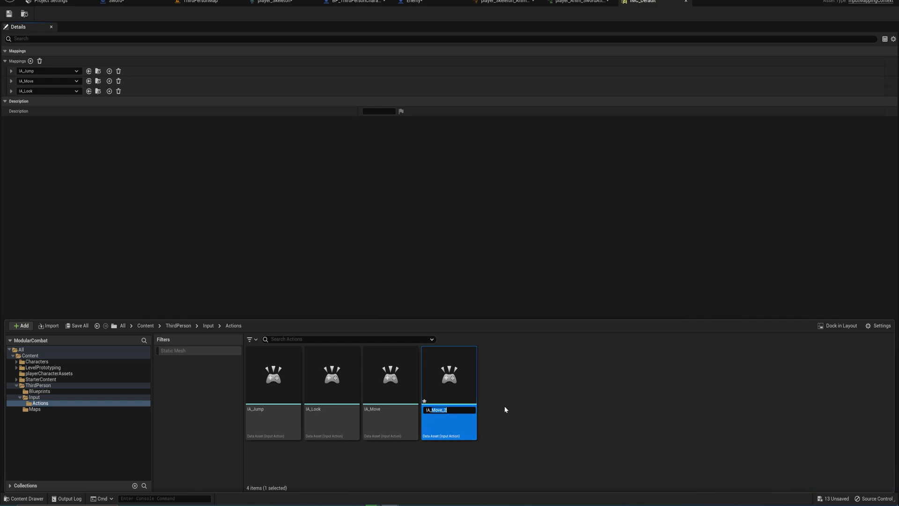
type("Attack")
key("Return")
key("Return")
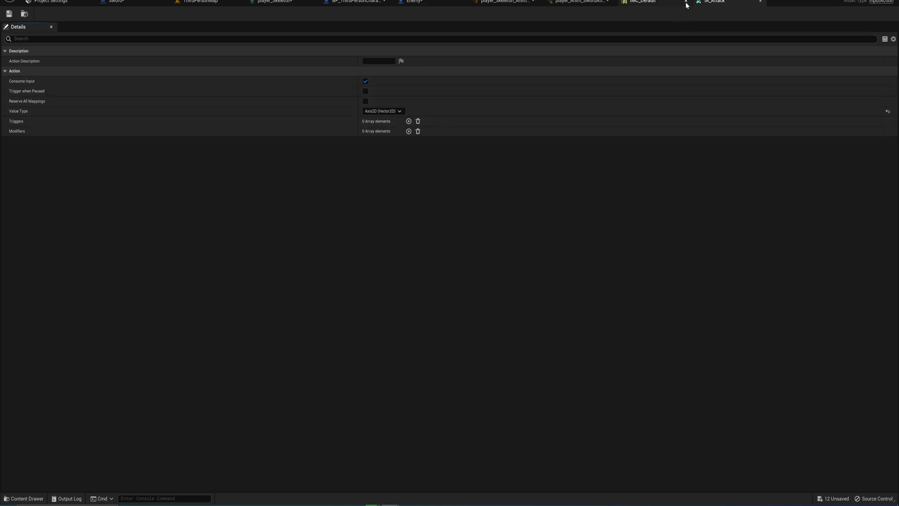
- Add a mapping to IMC_Default and assign IA_Attack to it
left_click(628, 3)
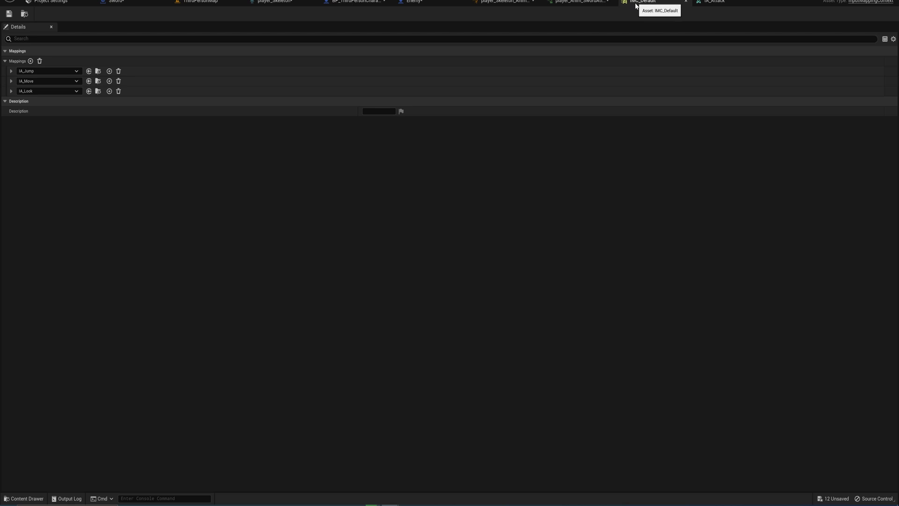
left_click(30, 61)
left_click(45, 102)
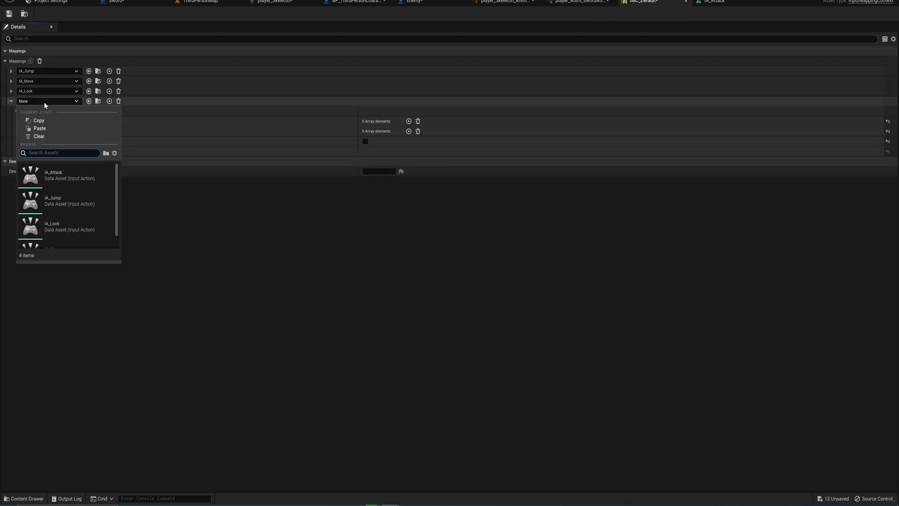
left_click(69, 180)
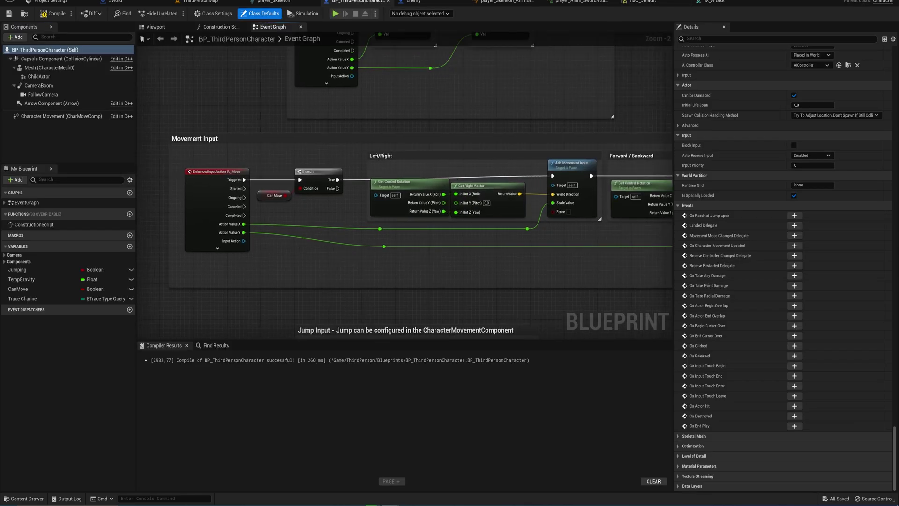
- Add the IA_Attack enhanced input event above the SwordOnState event in the BP_ThirdPersonCharacter event graph
mouse_move(665, 291)
right_mouse_down()
mouse_move(256, 271)
mouse_move(141, 180)
mouse_move(124, 49)
mouse_move(9, 59)
right_mouse_up()
right_click_drag(0, 0, 145, 223)
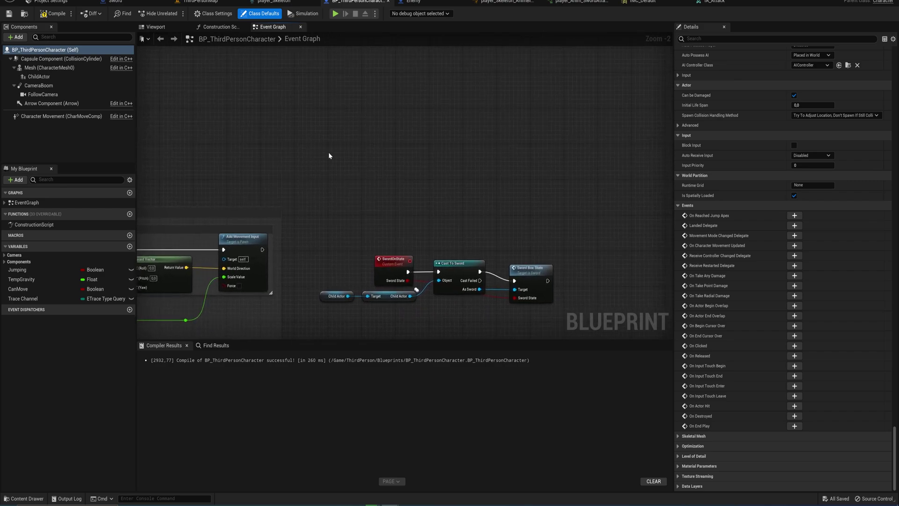
right_click(348, 158)
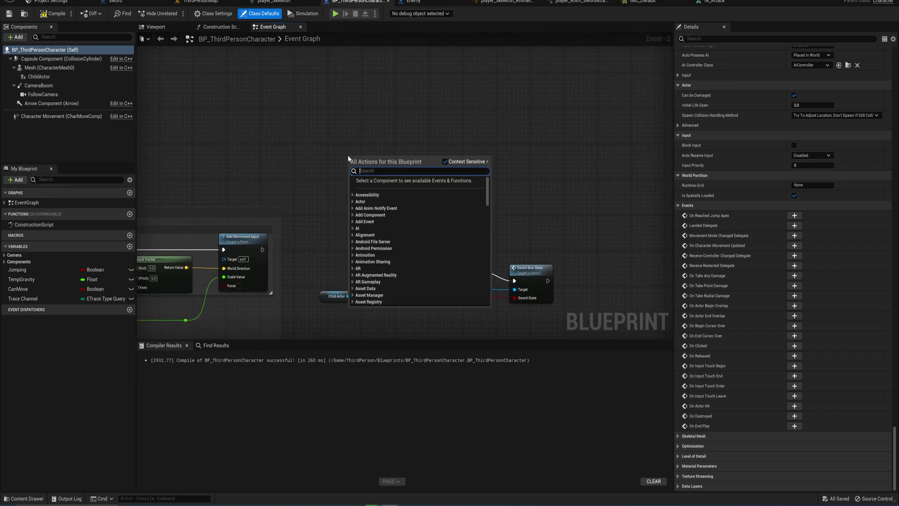
type("ia")
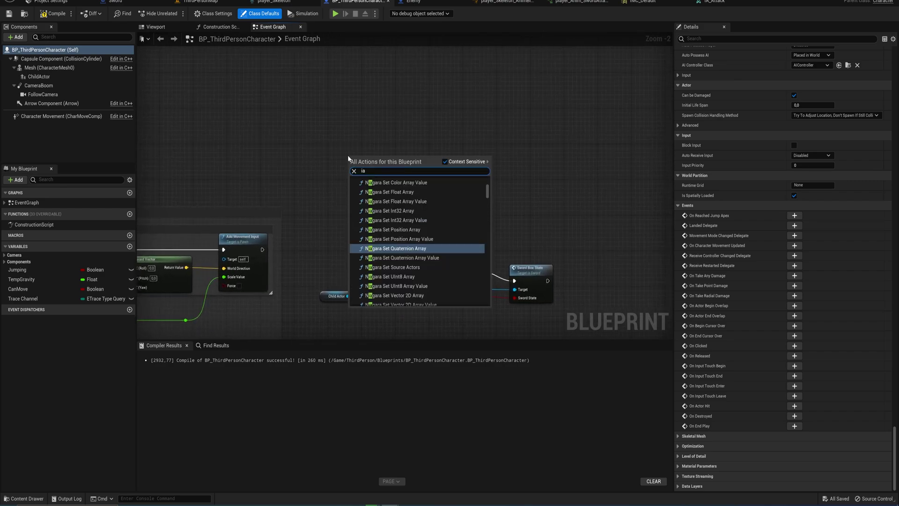
type("_at")
key("Return")
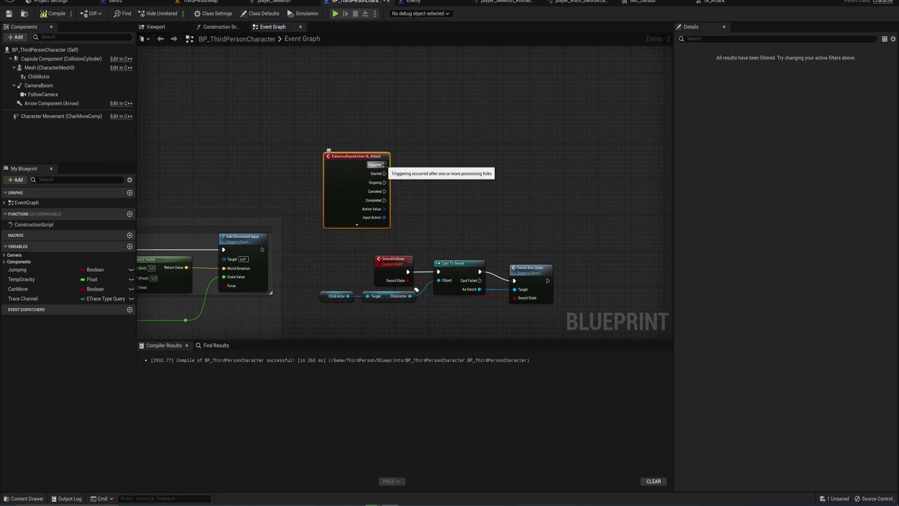
- Create a Boolean variable named character_attack in BP_ThirdPersonCharacter
left_click(130, 246)
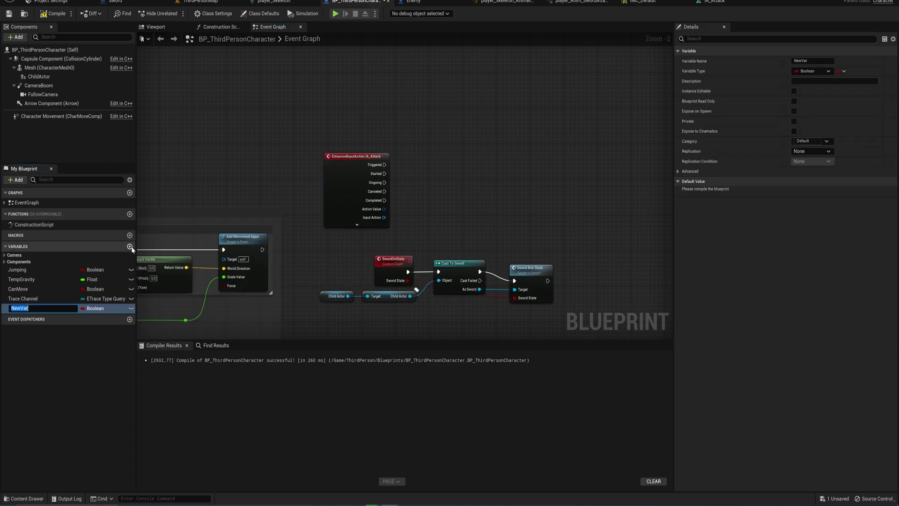
type("character_attack")
key("Return")
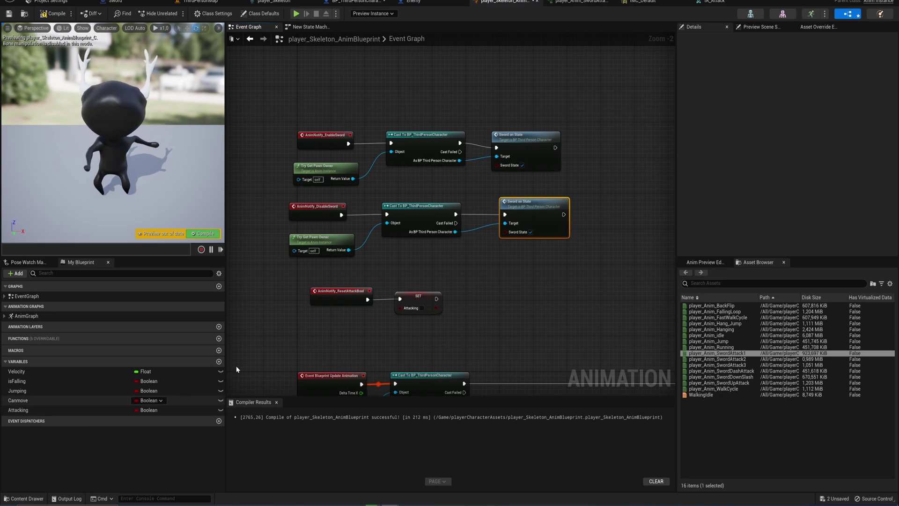
- Duplicate the DisableSword branch's Try Get Pawn Owner and Cast To BP_ThirdPersonCharacter nodes and place them beside the ResetAttackBool branch in player_Skeleton_AnimBlueprint
right_click_drag(335, 298, 328, 256)
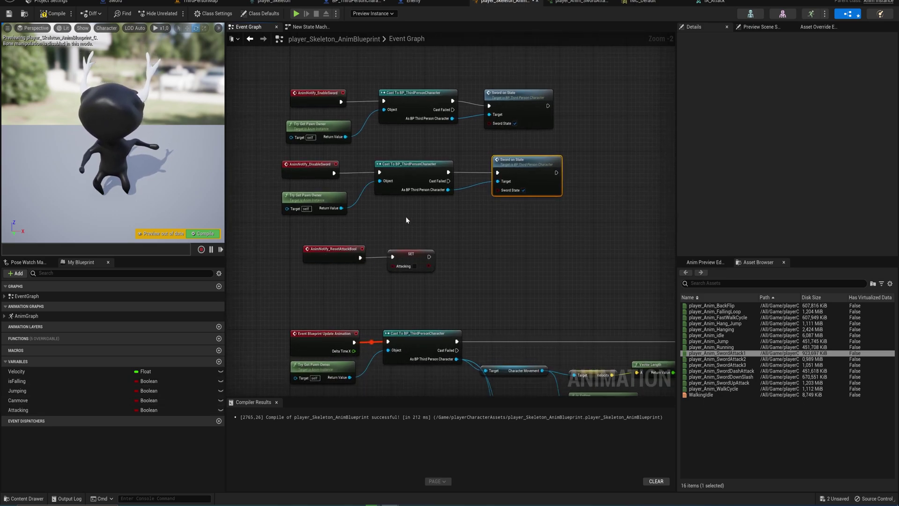
left_click_drag(406, 218, 312, 197)
key("ctrl+c")
key("ctrl+v")
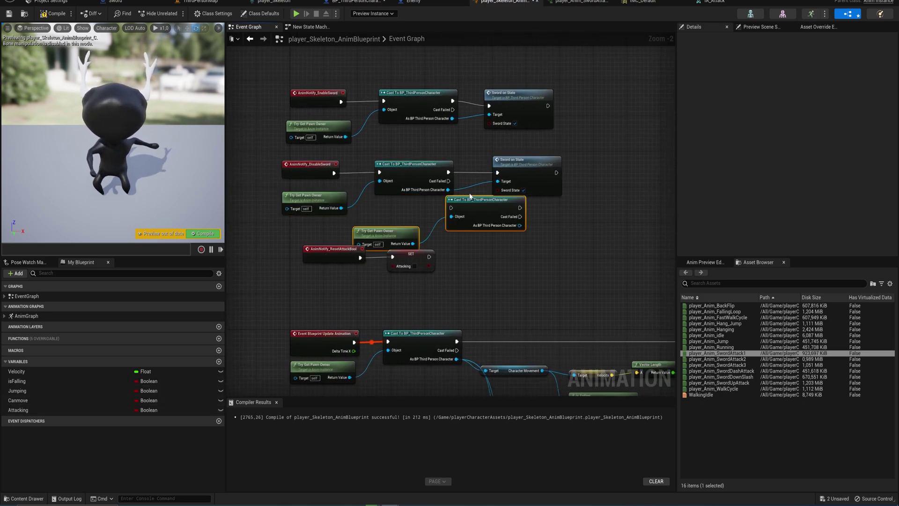
left_click_drag(485, 196, 496, 255)
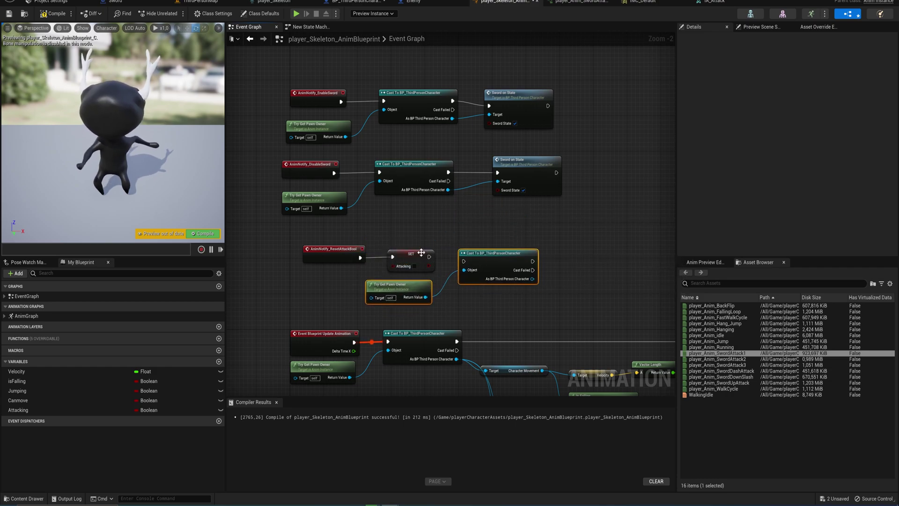
- Run the copied cast after the ResetAttackBool branch's Attacking setter and chain a Set Character Attack node, left unchecked, from it
left_click_drag(429, 256, 464, 261)
left_click_drag(532, 279, 569, 271)
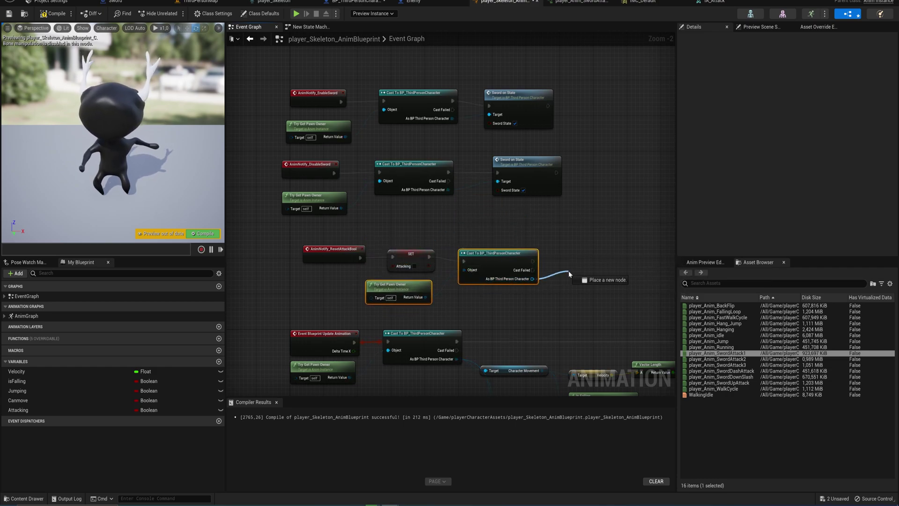
left_click_drag(568, 271, 532, 261)
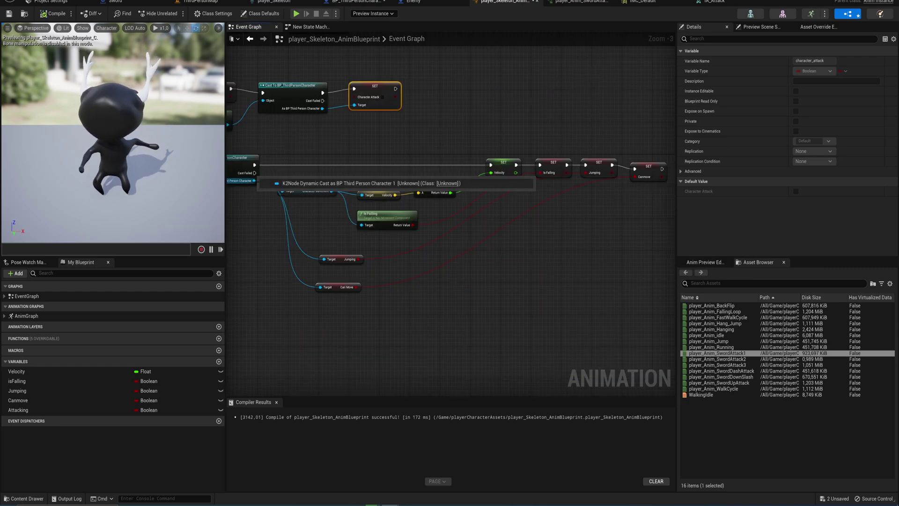
- Add a setter for the Attacking variable at the end of the Update Animation chain, after the Canmove setter
left_click(54, 410)
left_click_drag(53, 410, 647, 210, "alt")
right_click_drag(610, 207, 536, 222)
left_click_drag(587, 223, 617, 184)
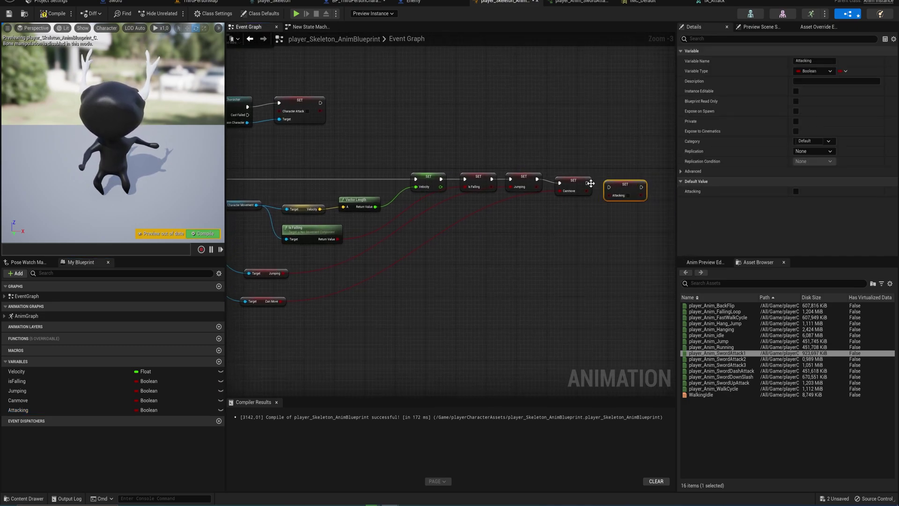
- Get Character Attack from the Update Animation branch's BP_ThirdPersonCharacter cast and feed it into the new Attacking setter
right_click_drag(385, 272, 462, 259)
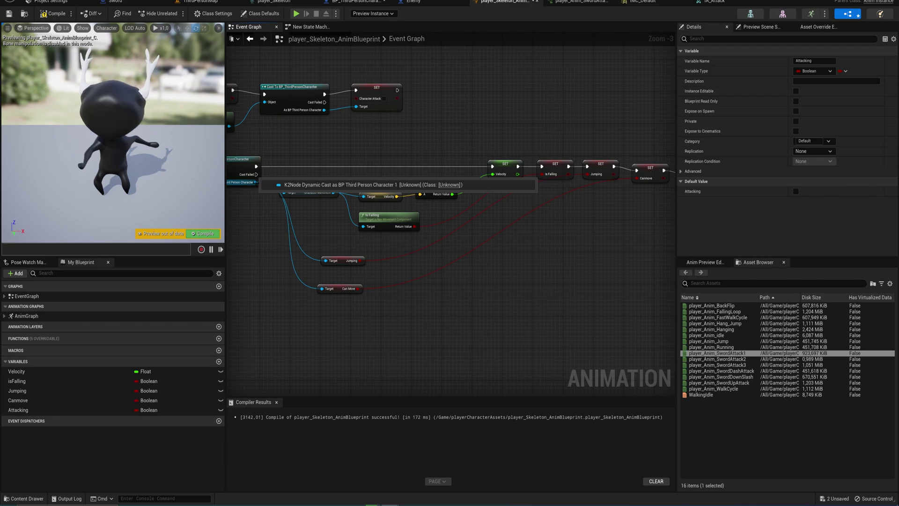
left_click_drag(256, 182, 301, 320)
type("character atta")
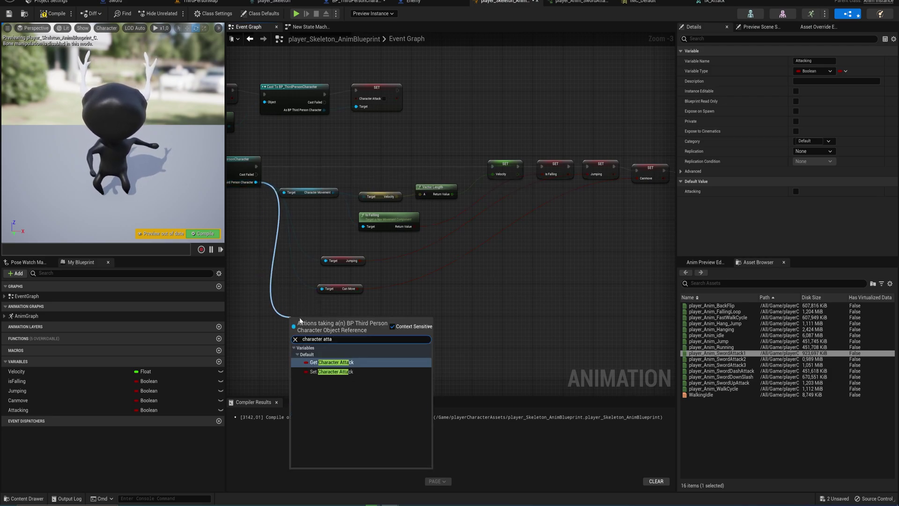
key("Return")
left_click_drag(337, 321, 592, 187)
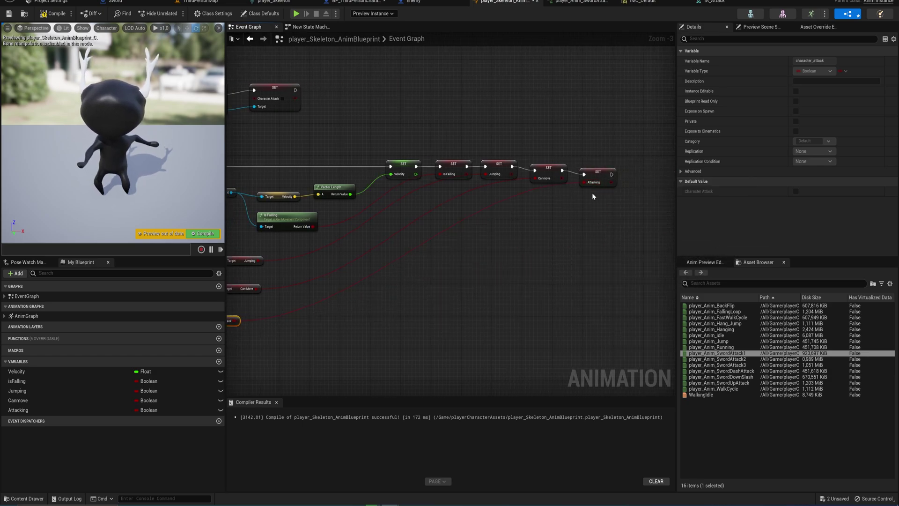
- Play the level and run the character around near the Enemy to check the sword attack animation
key("w")
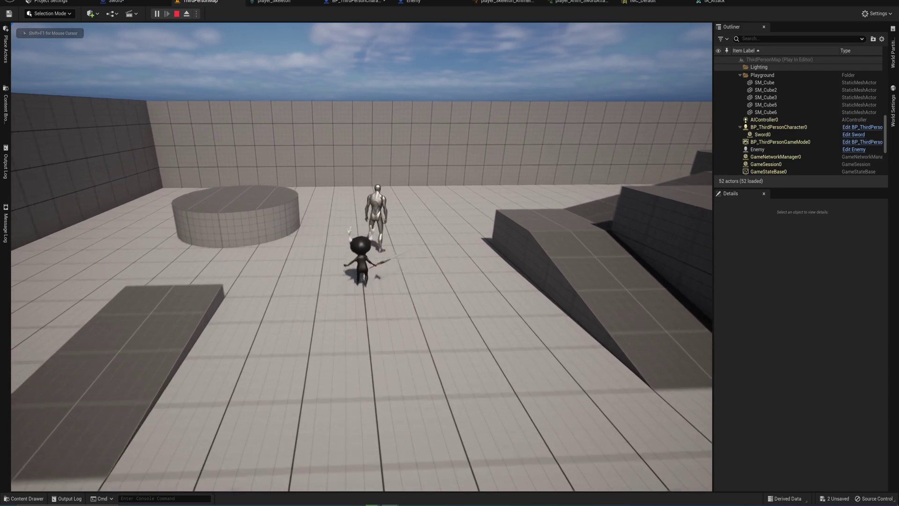
key("a")
key("s")
key("d")
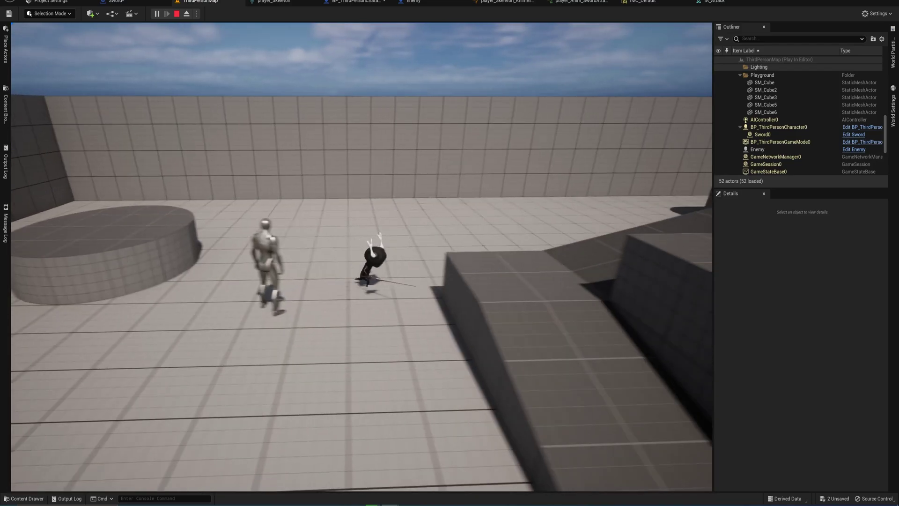
key("s")
key("a")
key("d")
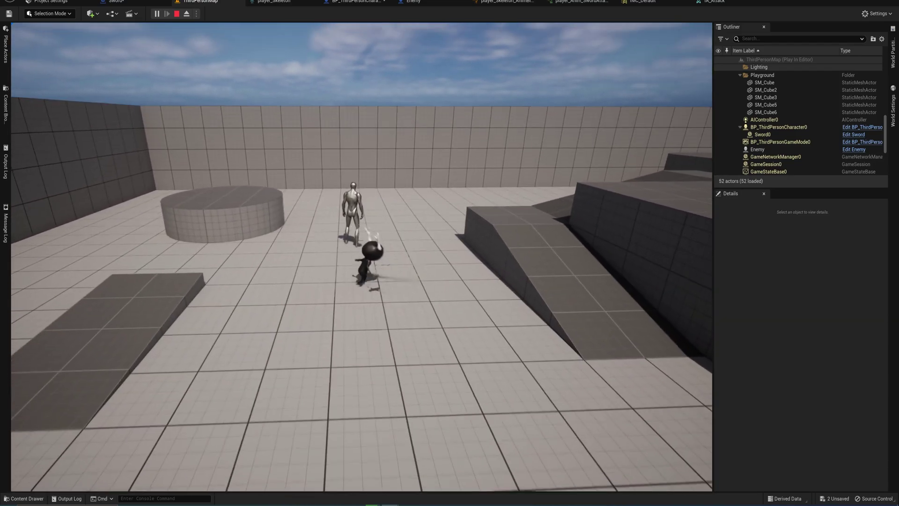
key("s")
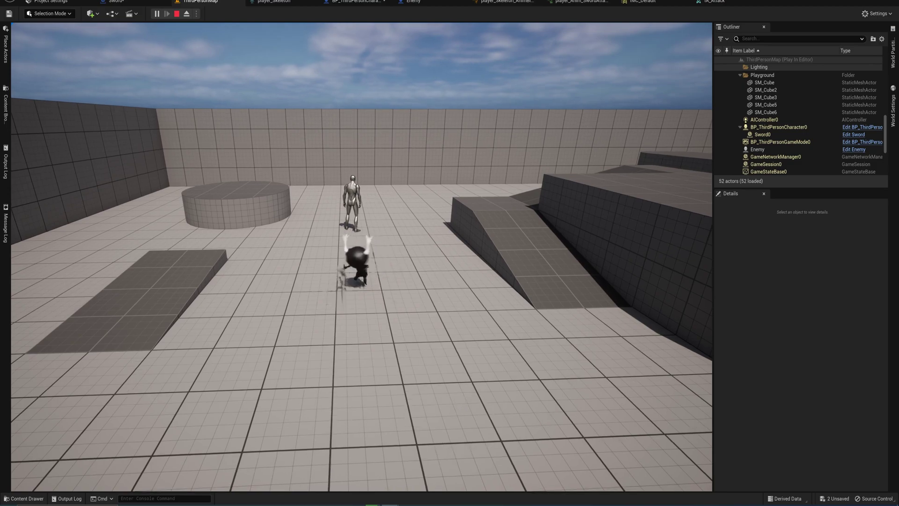
key("w")
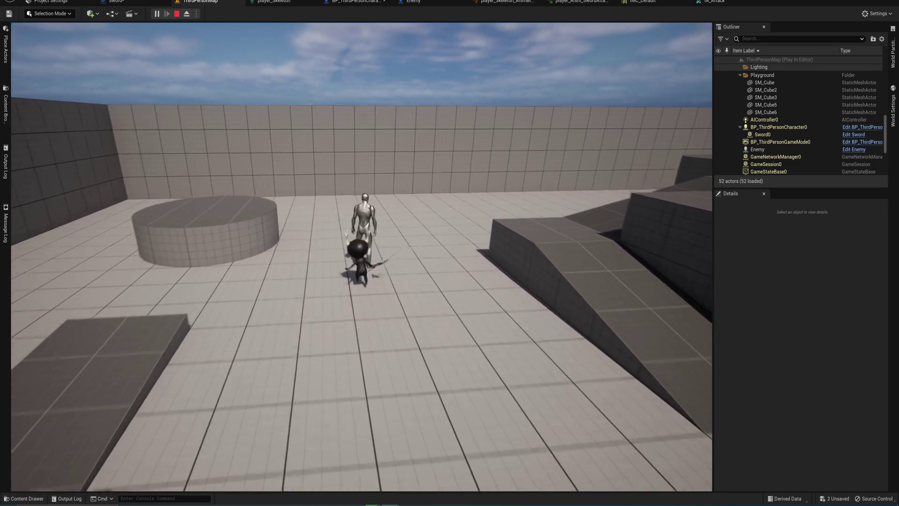
- Attack the Enemy repeatedly with the sword at close range to test the hit damage
left_click(362, 257)
left_click(361, 256)
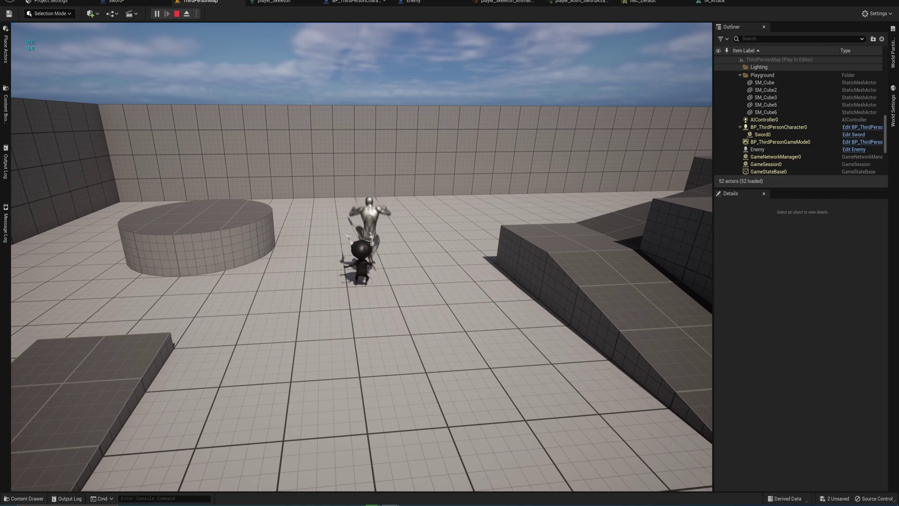
left_click(361, 256)
key("w")
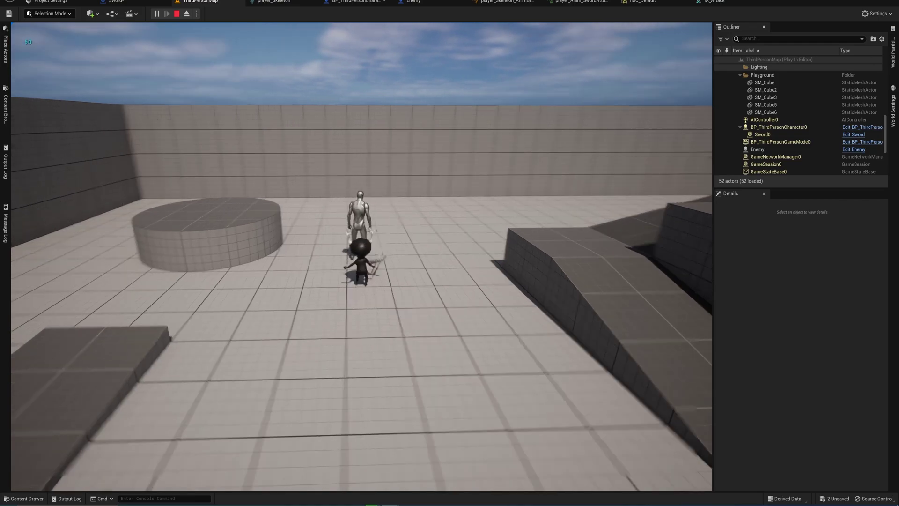
left_click(361, 257)
key("w")
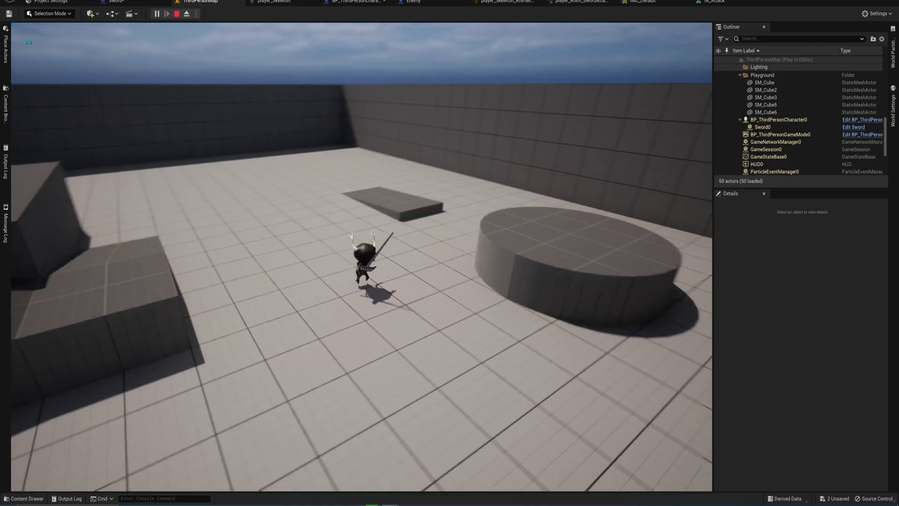
- Run and jump the character across the ramp and raised blocks to check its movement in the play session
key("w")
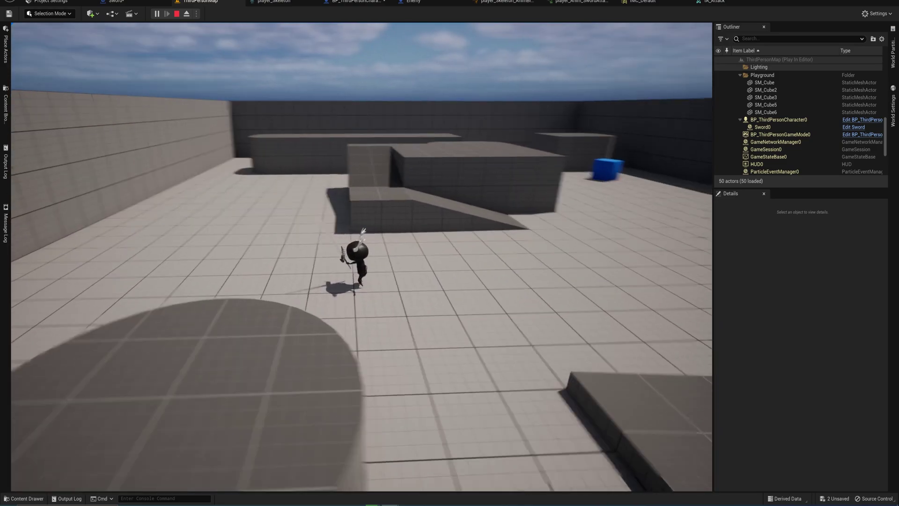
key("space")
key("w")
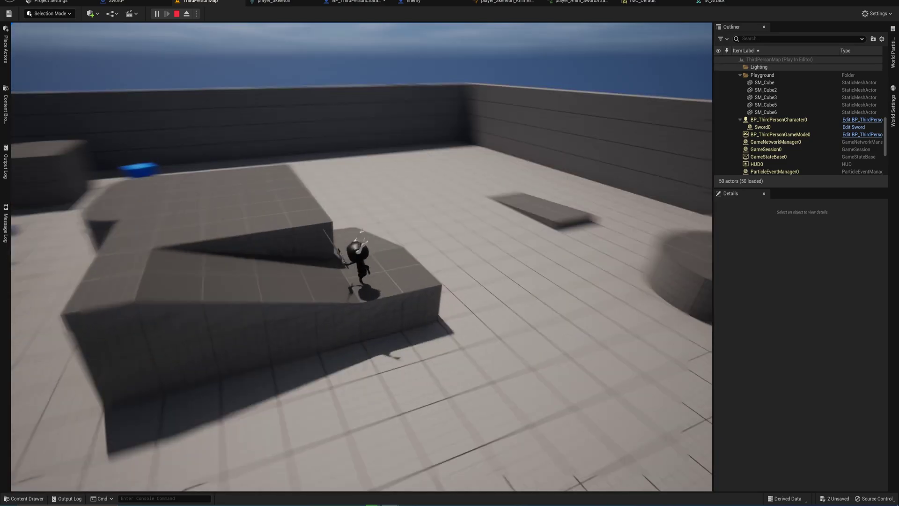
key("a")
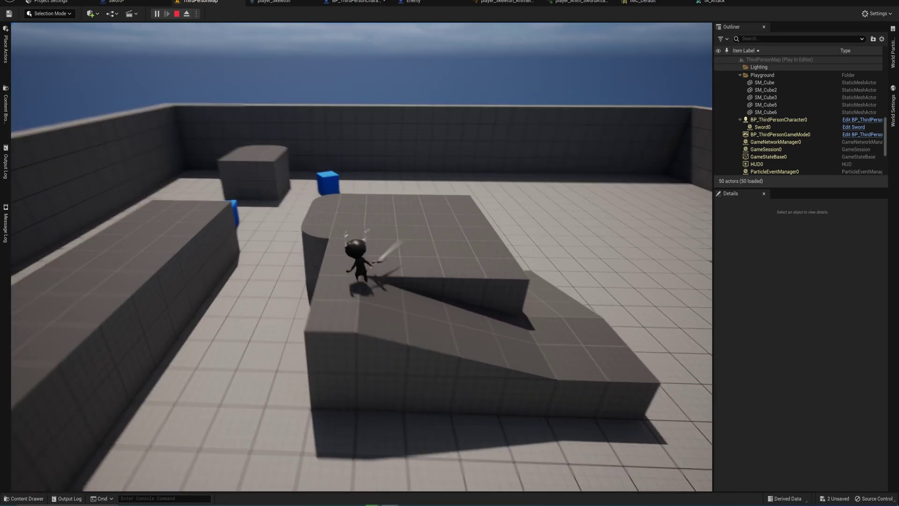
key("w")
key("w")
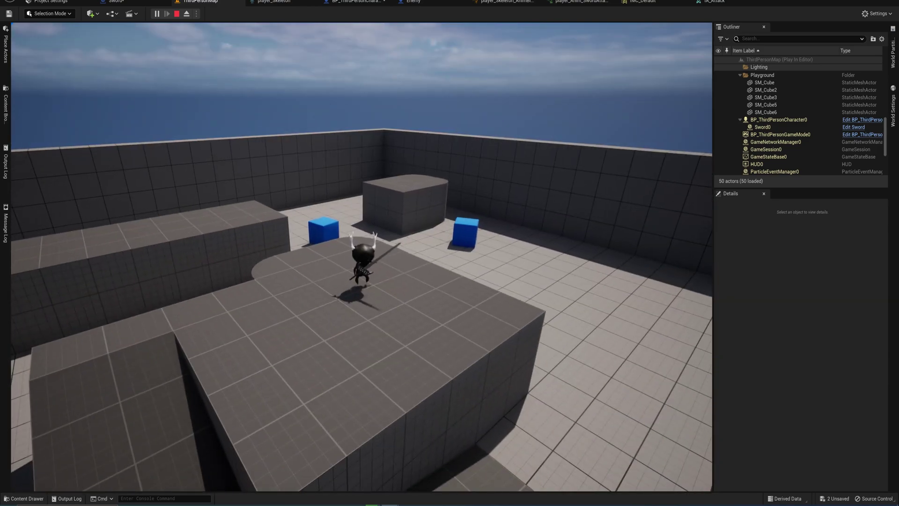